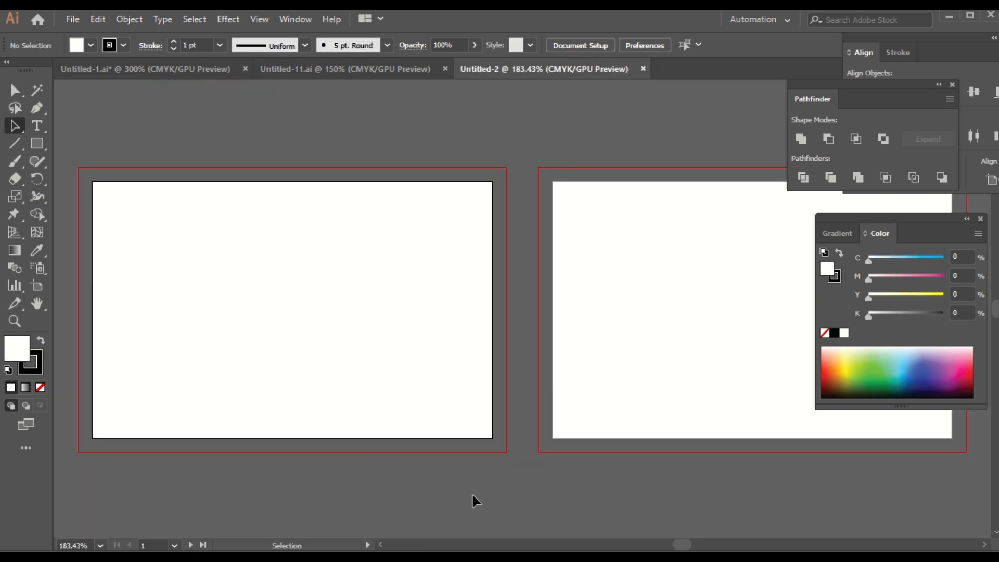
Step: Cover the left artboard with a 3.5 × 2.25 in rectangle filled dark gray (K 90), no stroke
left_click_drag(339, 426, 430, 417)
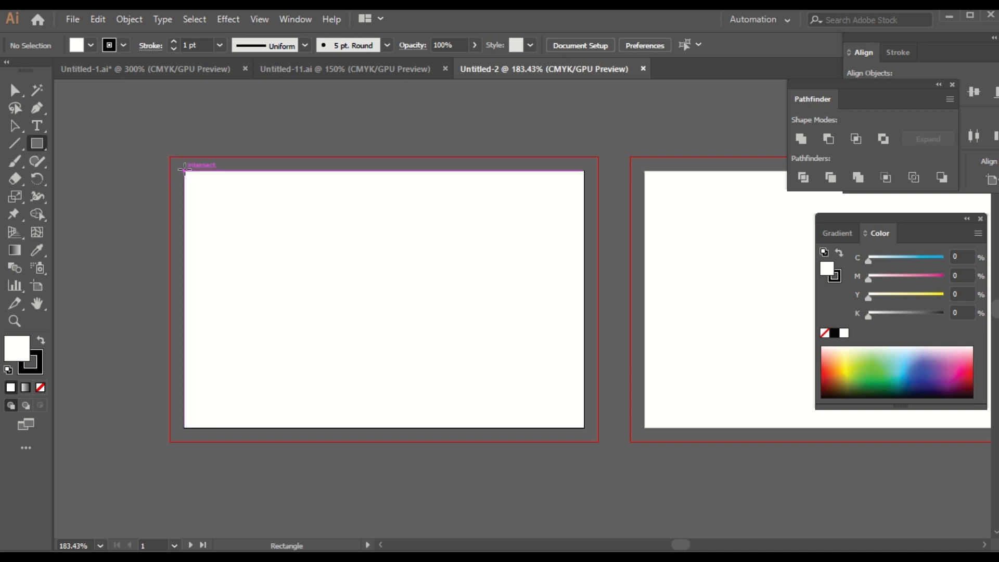
left_click_drag(184, 169, 585, 427)
mouse_move(496, 10)
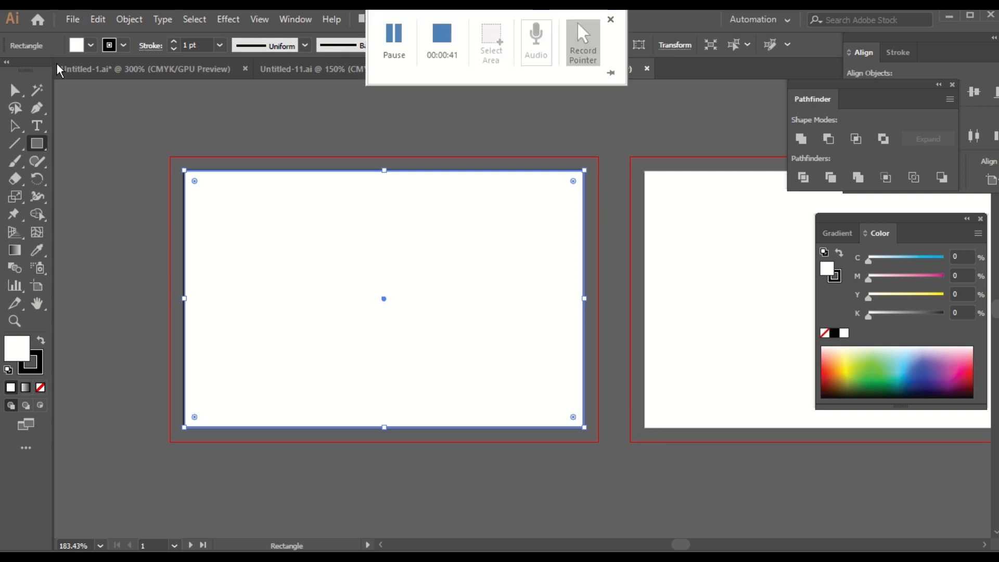
left_click(92, 45)
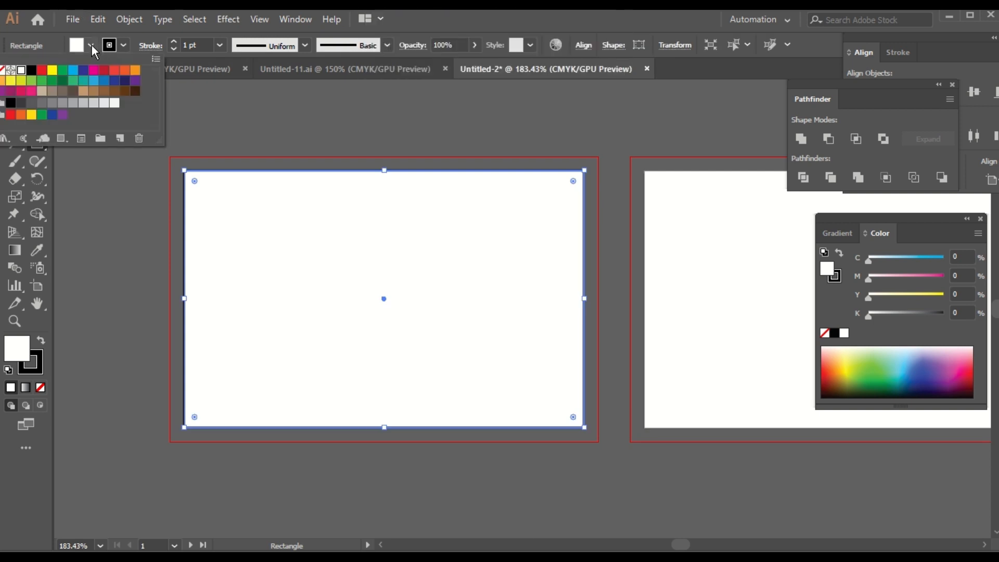
left_click(18, 106)
left_click(124, 45)
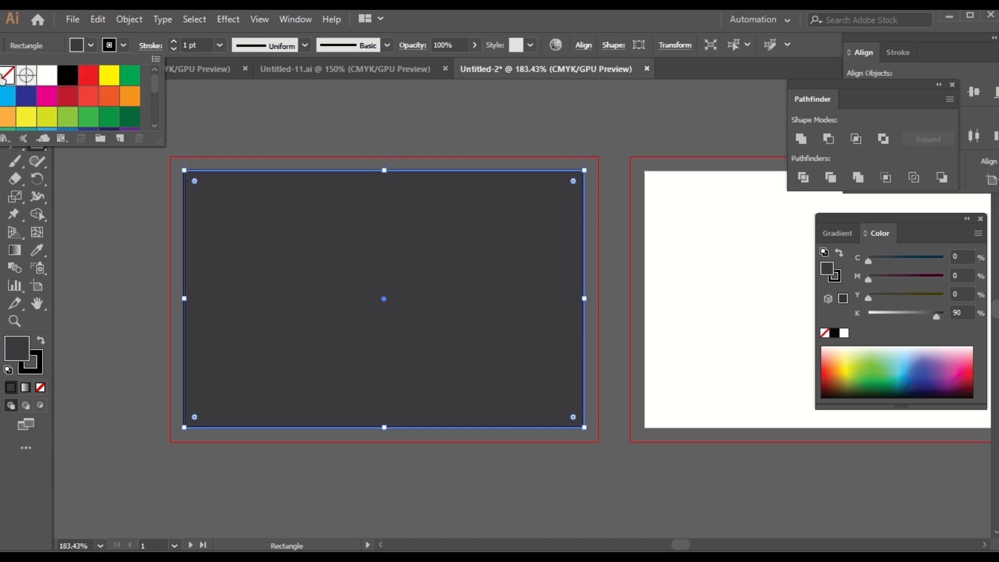
left_click(6, 76)
double_click(34, 144)
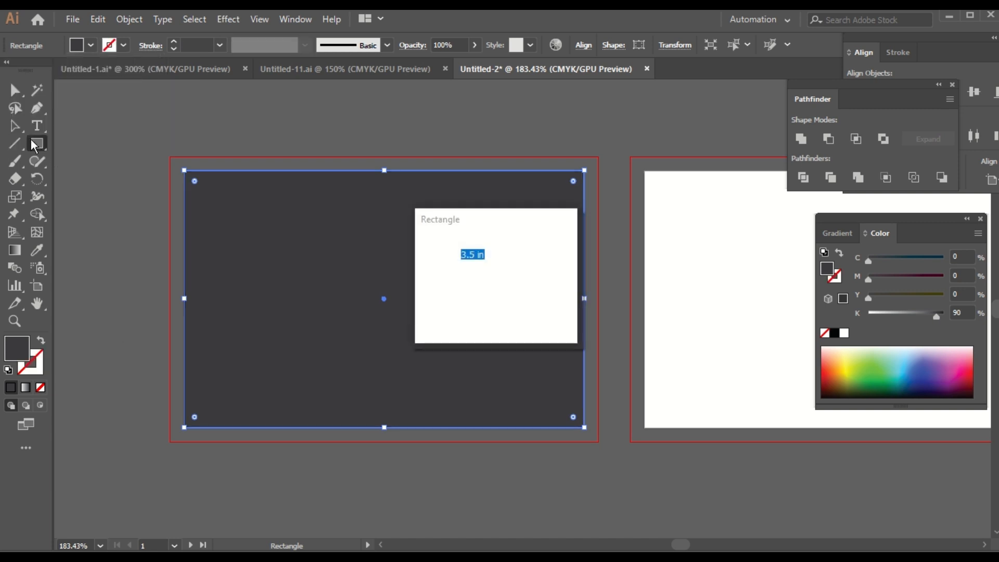
Step: Draw a tall bar down the card's right side, filled orange with magenta 39 (C0 M39 Y100 K0)
left_click(528, 314)
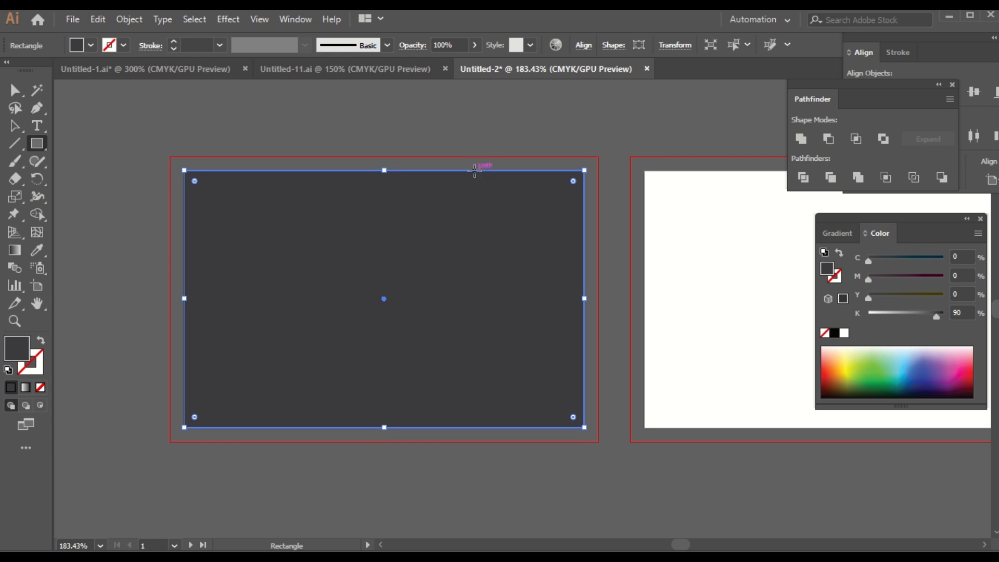
left_click_drag(475, 170, 531, 426)
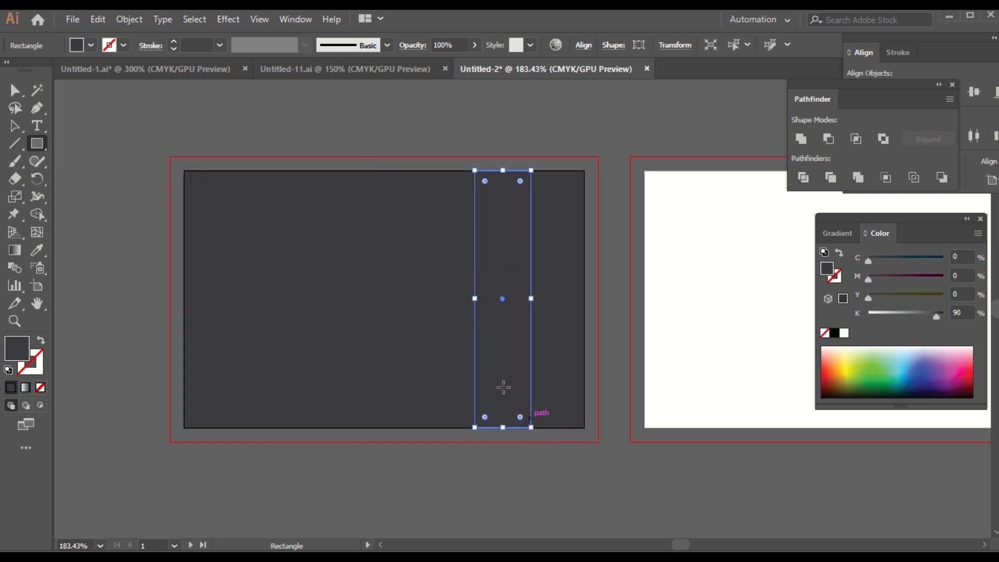
left_click(92, 47)
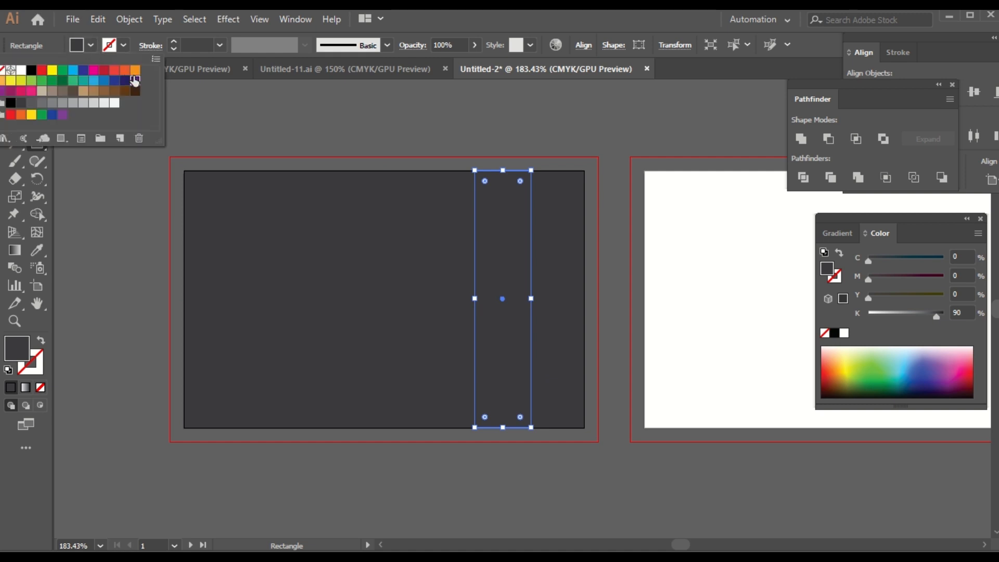
left_click(134, 81)
left_click(136, 70)
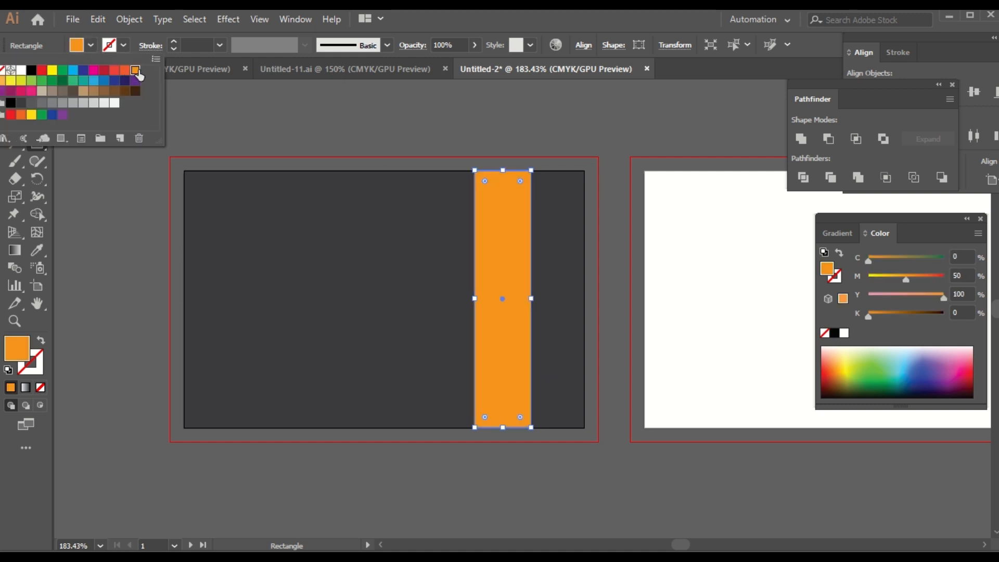
left_click(963, 274)
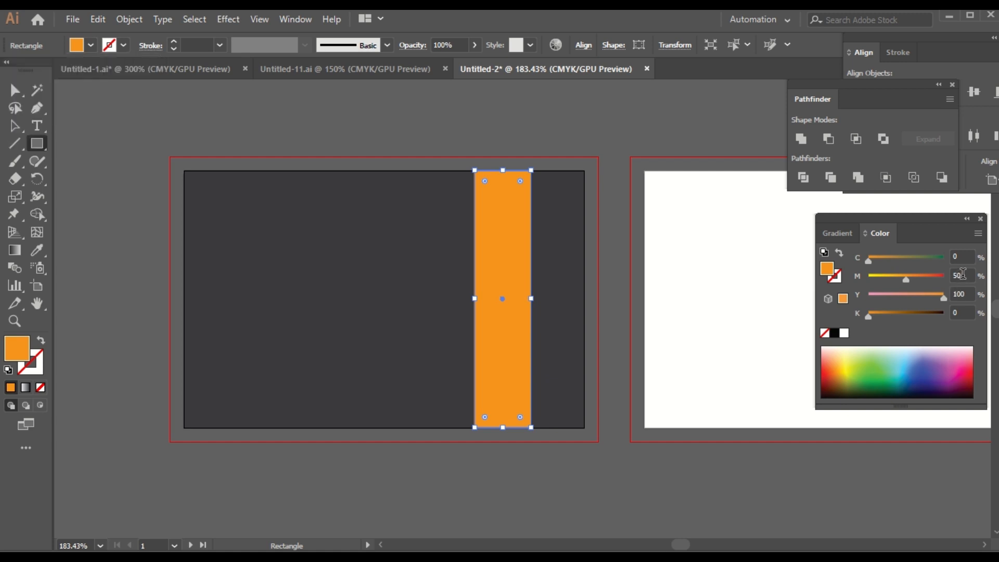
left_click(968, 275)
type("39")
key("Return")
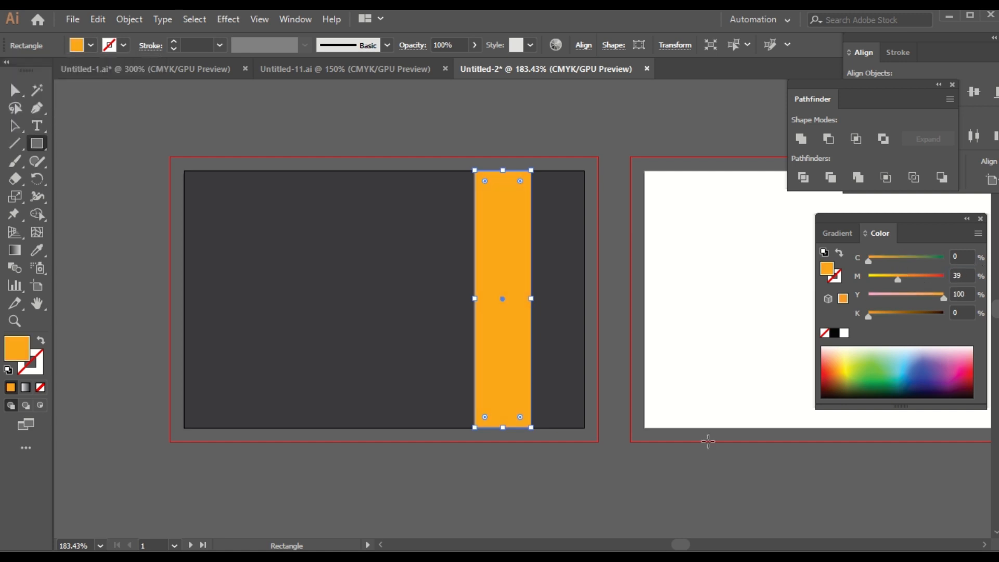
left_click(15, 126)
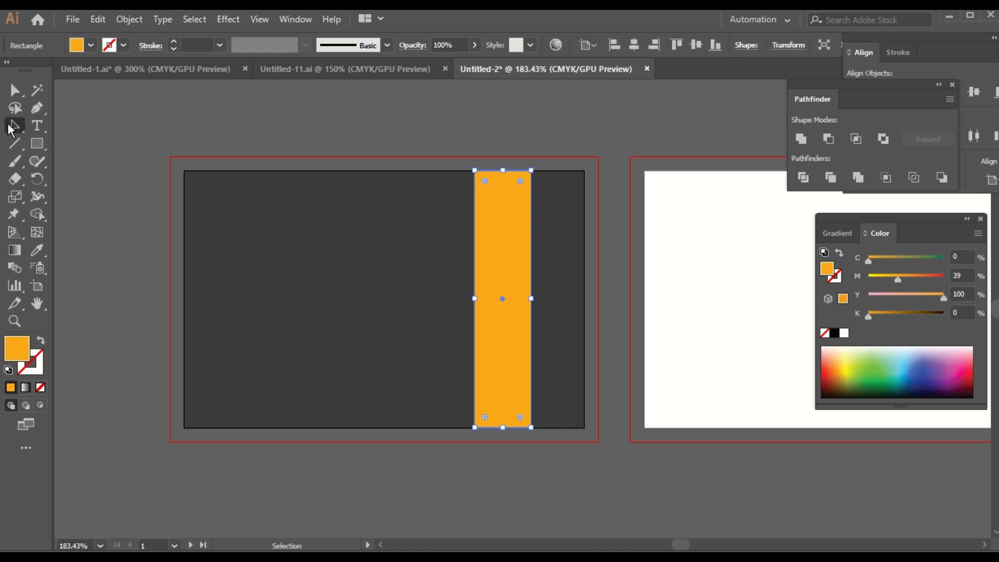
left_click_drag(36, 143, 97, 183)
Step: Draw an orange circle about 1.03 in across over the bar's middle, then select both circle and bar
left_click(97, 183)
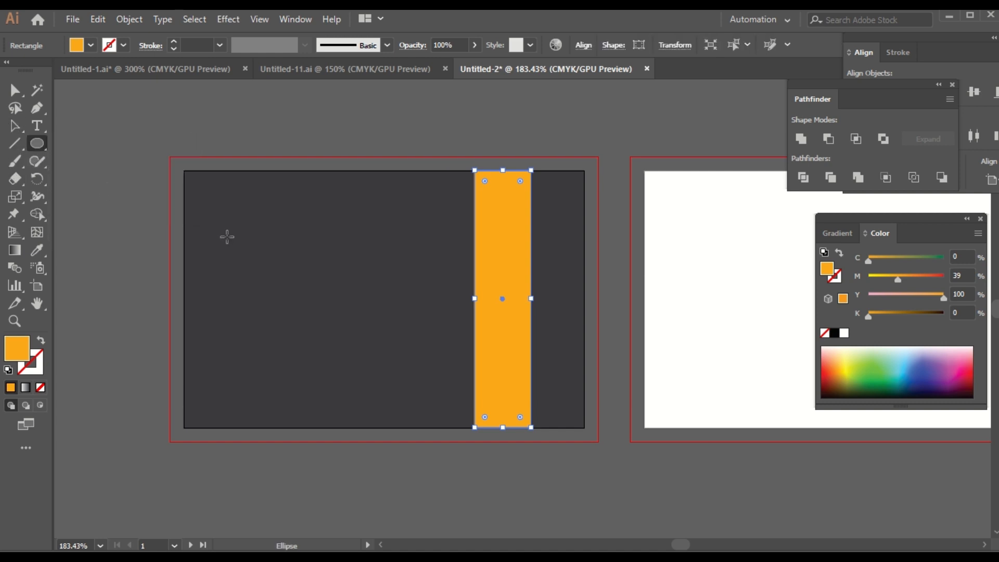
left_click_drag(445, 270, 566, 362)
left_click(14, 125)
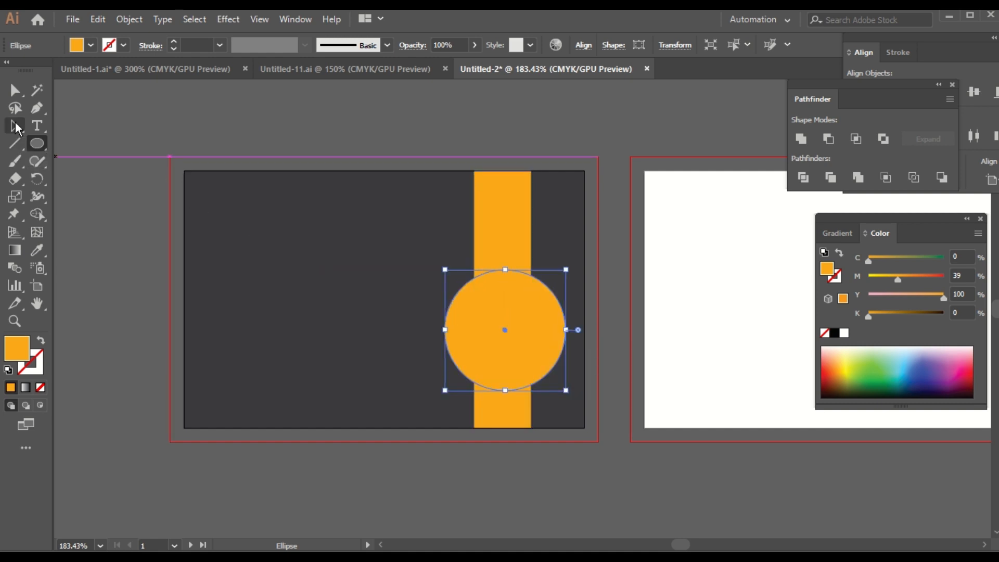
left_click(505, 472)
left_click_drag(518, 383, 510, 353)
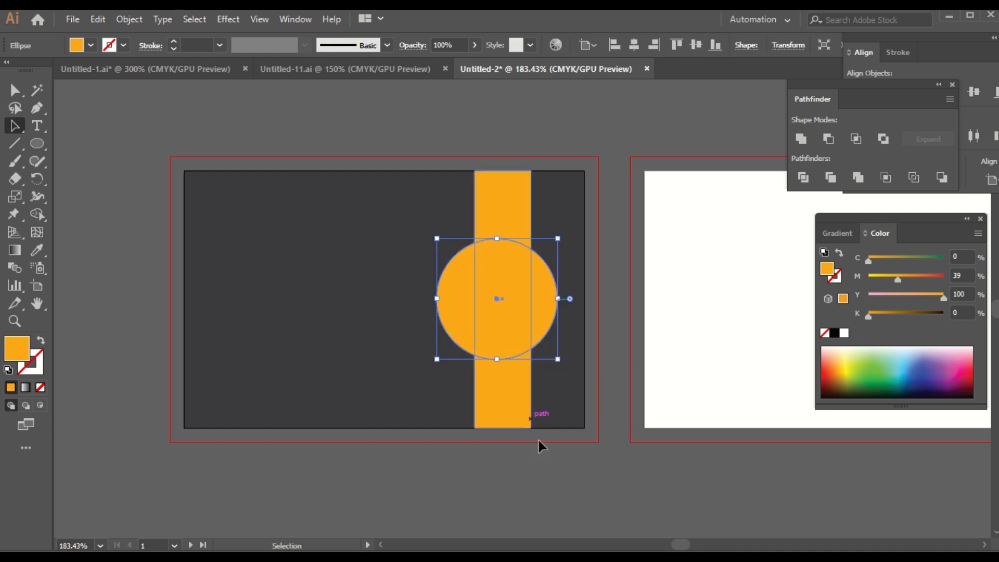
left_click(545, 506)
left_click(474, 327)
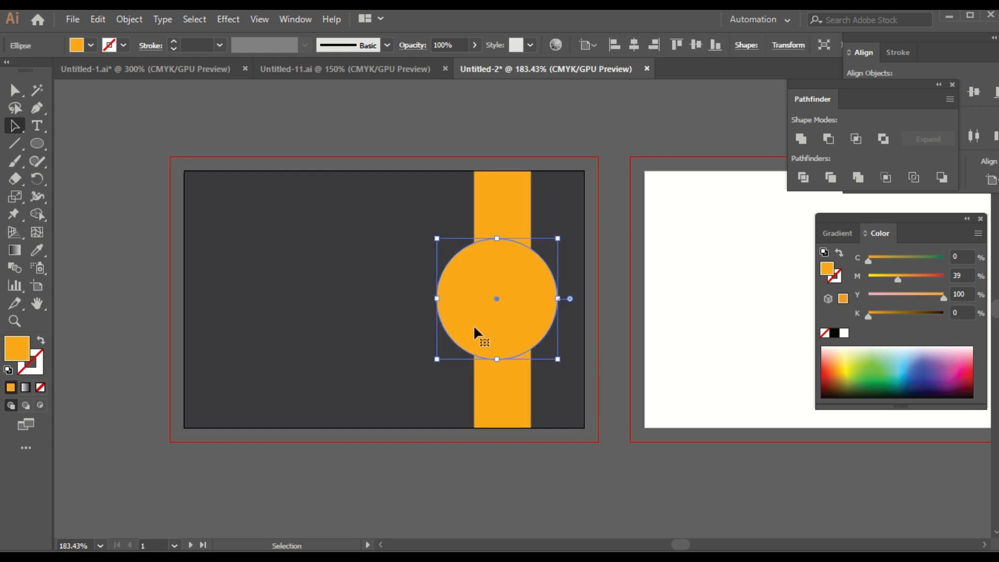
left_click(484, 209, "shift")
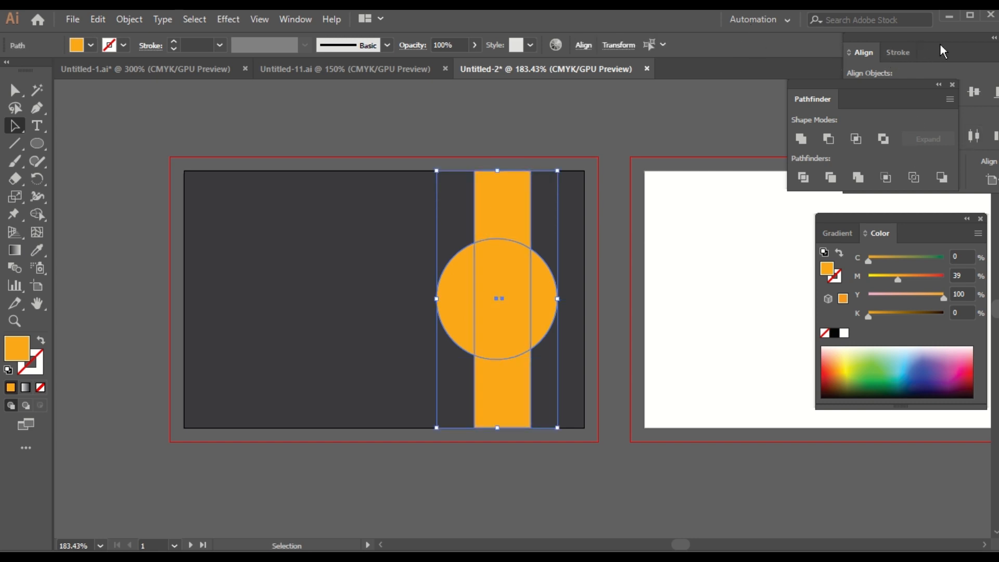
Step: Horizontally center the circle on the bar and nudge the pair three steps to the right
left_click_drag(940, 51, 911, 49)
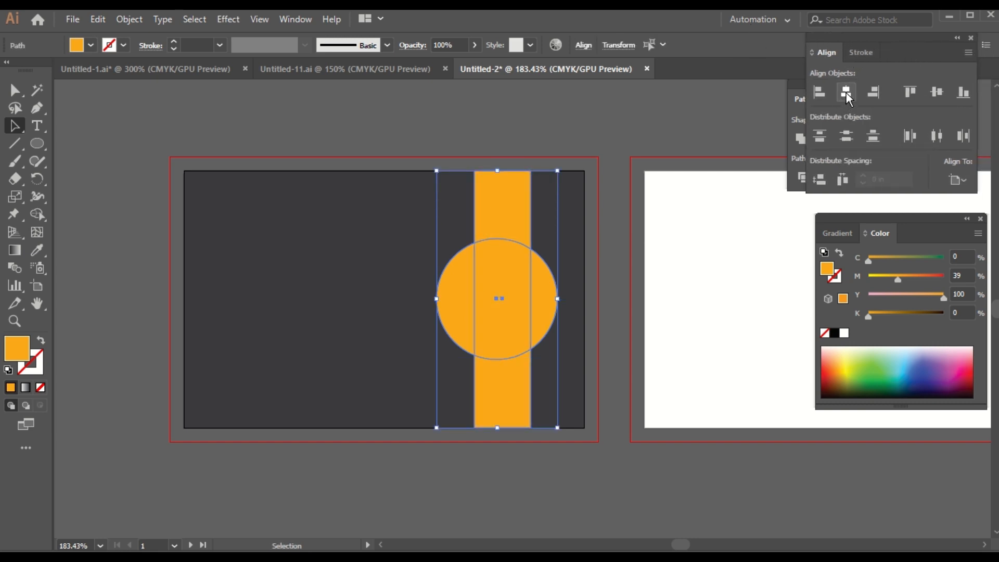
left_click(847, 92)
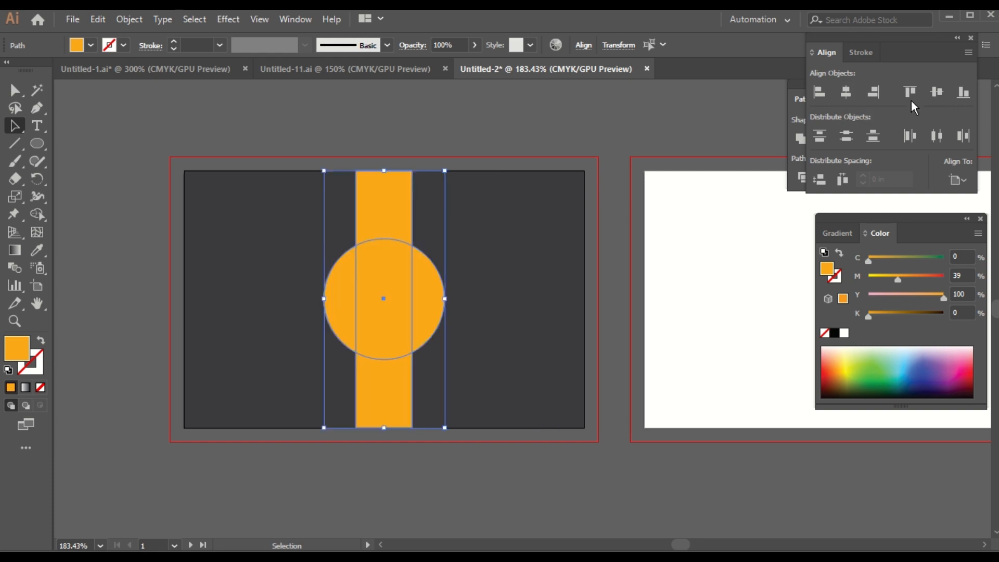
key("Right")
key("Right")
key("Right")
key("Right")
key("Right")
key("Right")
key("Right")
key("Right")
key("Right")
key("Right")
key("Right")
key("Right")
key("Right")
key("Right")
key("Right")
key("Right")
key("Right")
key("Right")
key("Right")
key("Right")
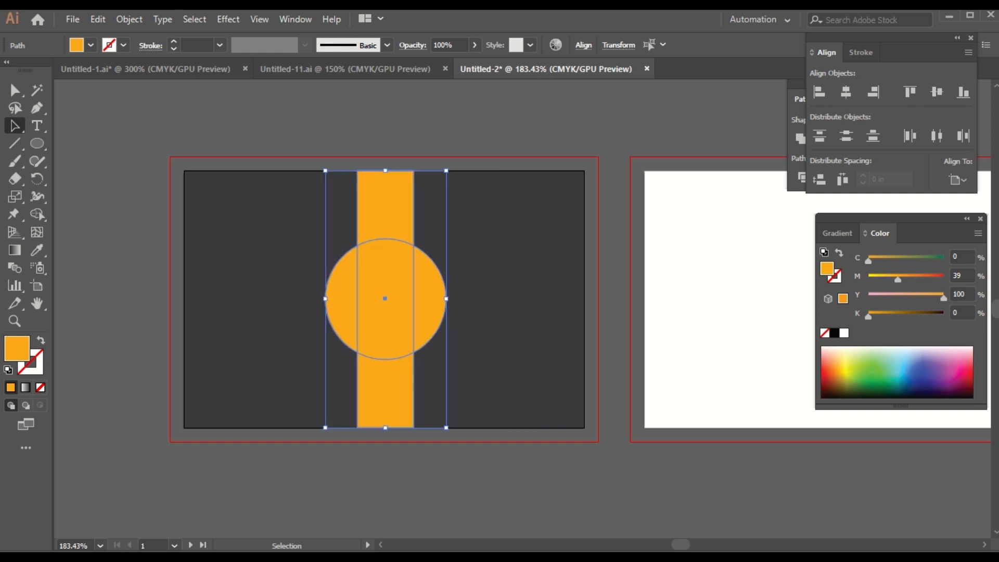
key("Right")
key("Right")
key("Right")
key("Right")
key("Right")
key("Right")
key("Right")
key("Right")
key("Right")
key("Right")
key("Right")
key("Right")
key("Right")
key("Right")
key("Right")
key("Right")
key("Right")
key("Right")
key("Right")
key("Right")
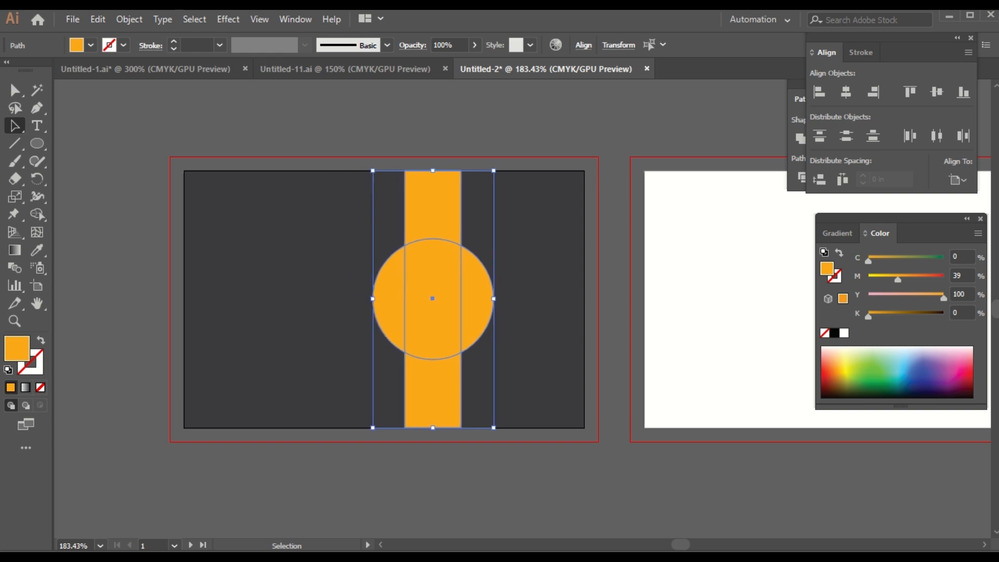
key("Right")
key("Right")
key("Right")
key("Right")
key("Right")
key("Right")
key("Right")
key("Right")
key("Right")
key("Right")
key("Right")
key("Right")
key("Right")
key("Right")
key("Right")
key("Right")
key("Right")
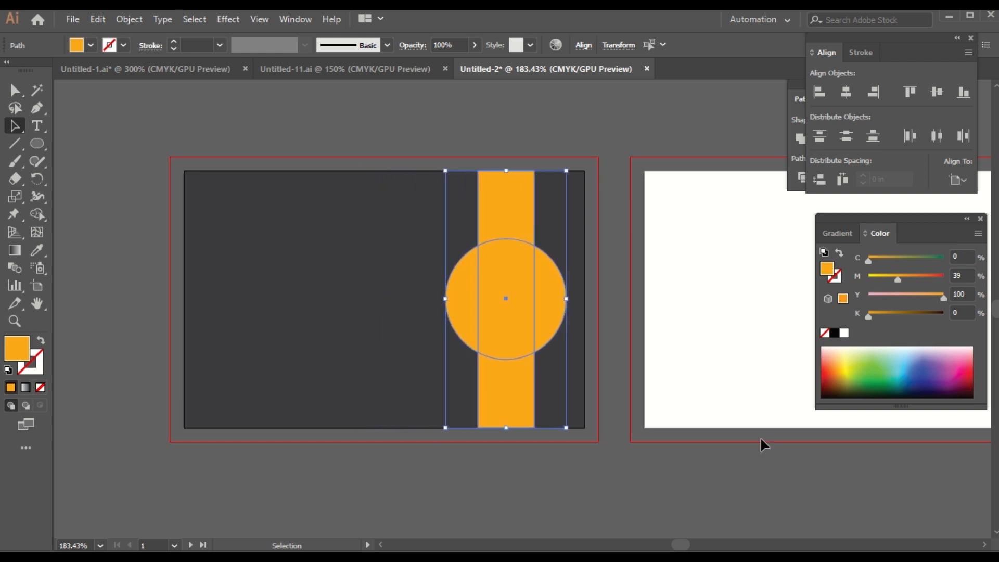
key("ctrl+shift+a")
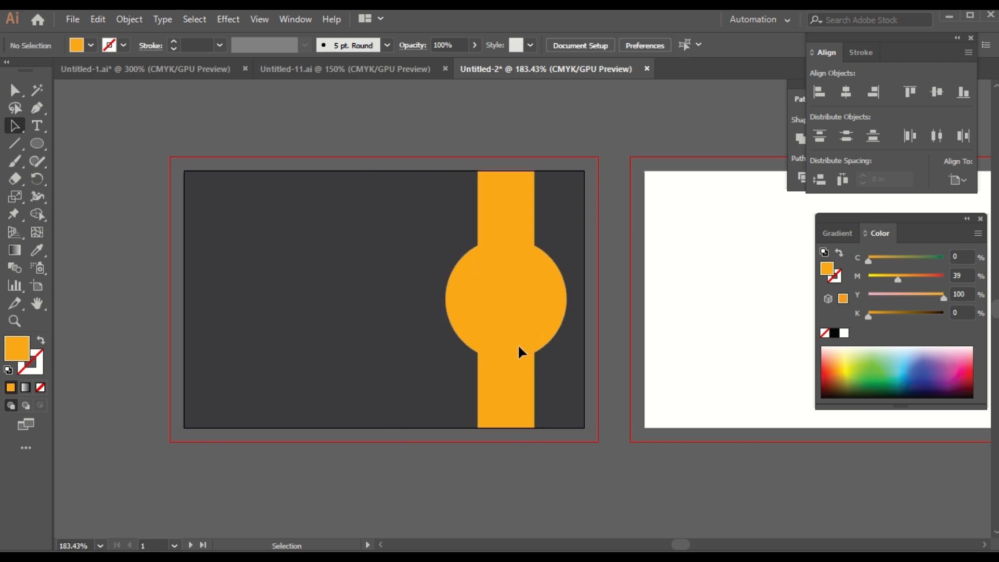
left_click(518, 345)
Step: Fill the circle with dark gray
left_click(90, 45)
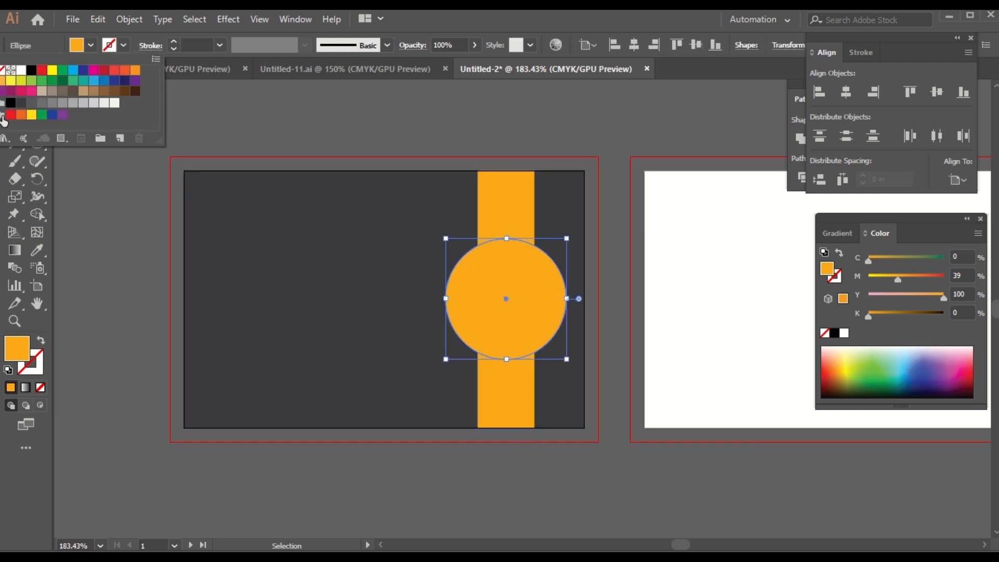
left_click(20, 103)
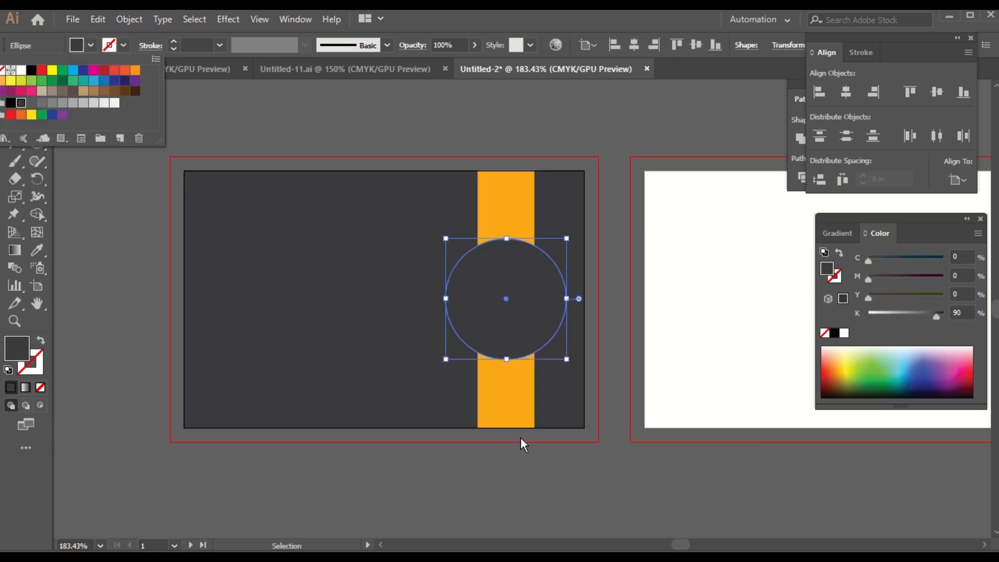
left_click(532, 486)
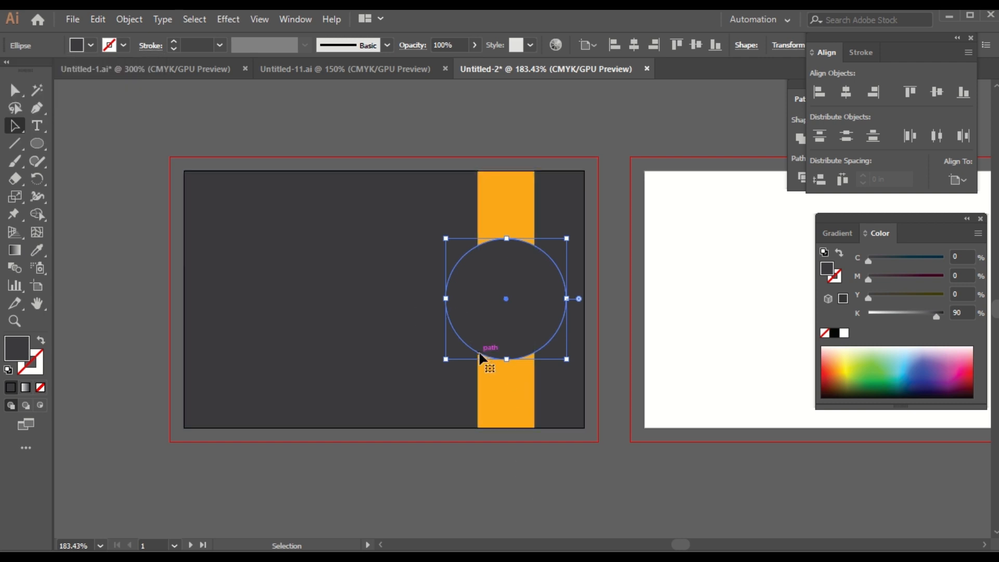
Step: Add a concentric inner circle with an Offset Path of -0.1 in
left_click(125, 22)
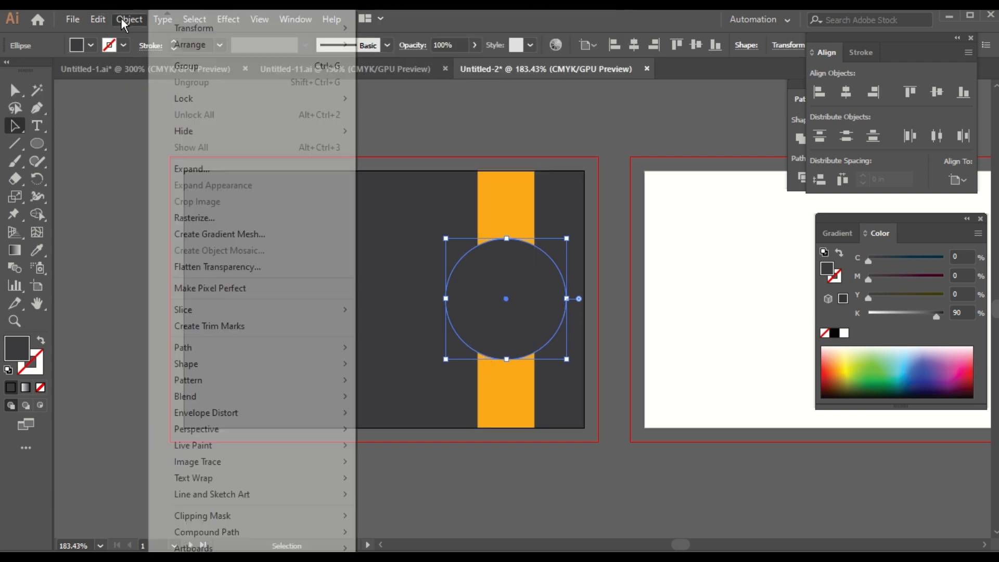
mouse_move(196, 348)
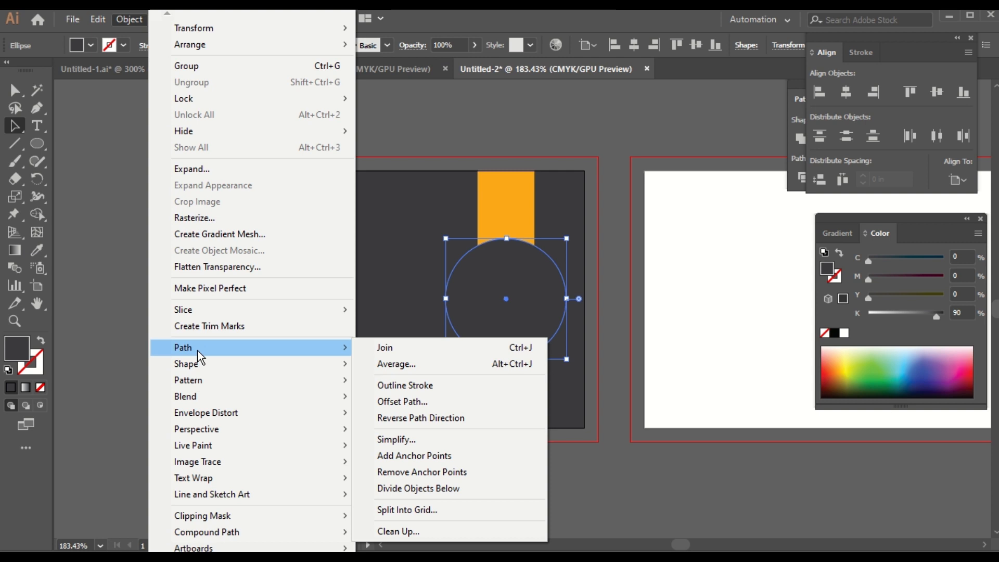
left_click(406, 402)
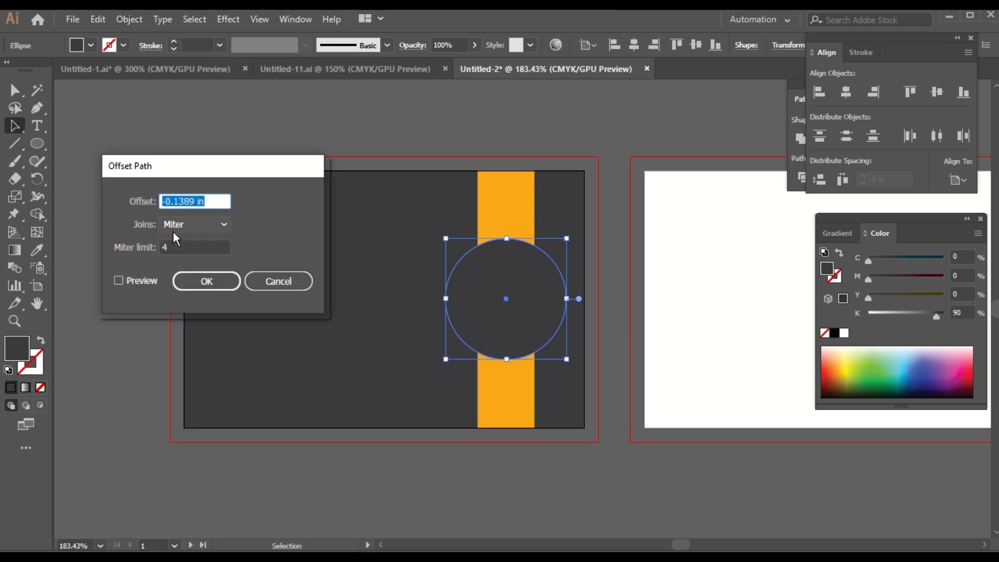
left_click(119, 281)
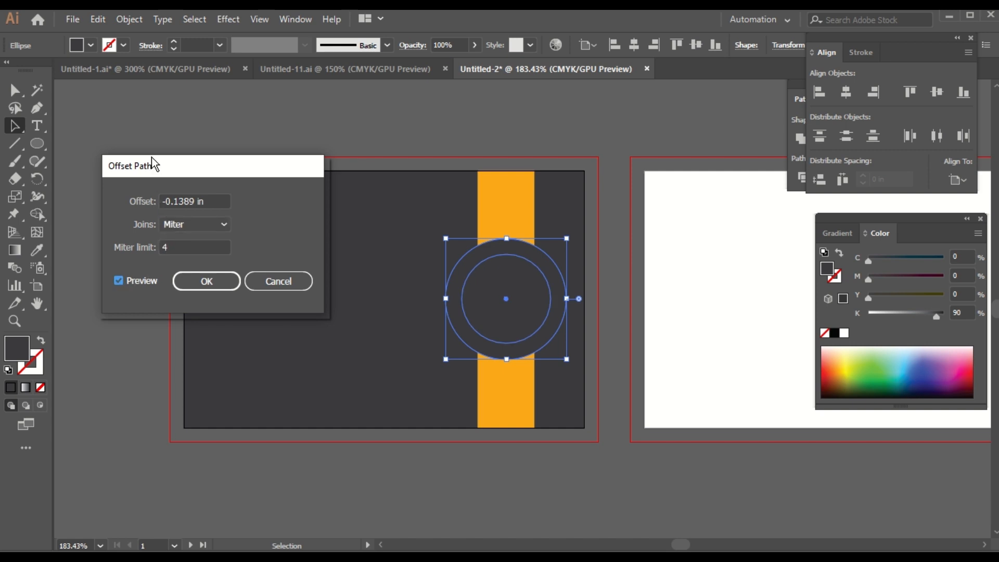
left_click(194, 202)
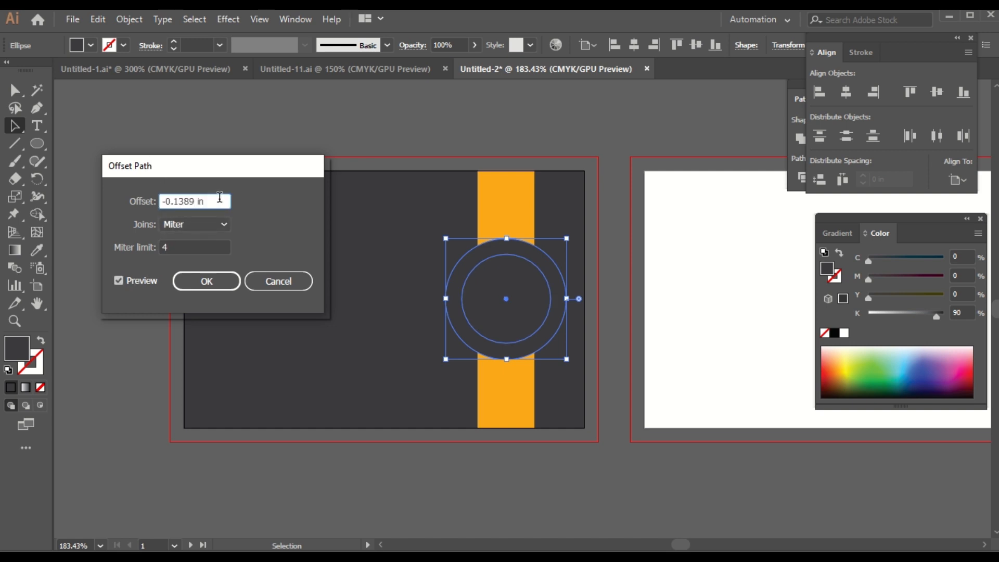
left_click(113, 280)
left_click(113, 280)
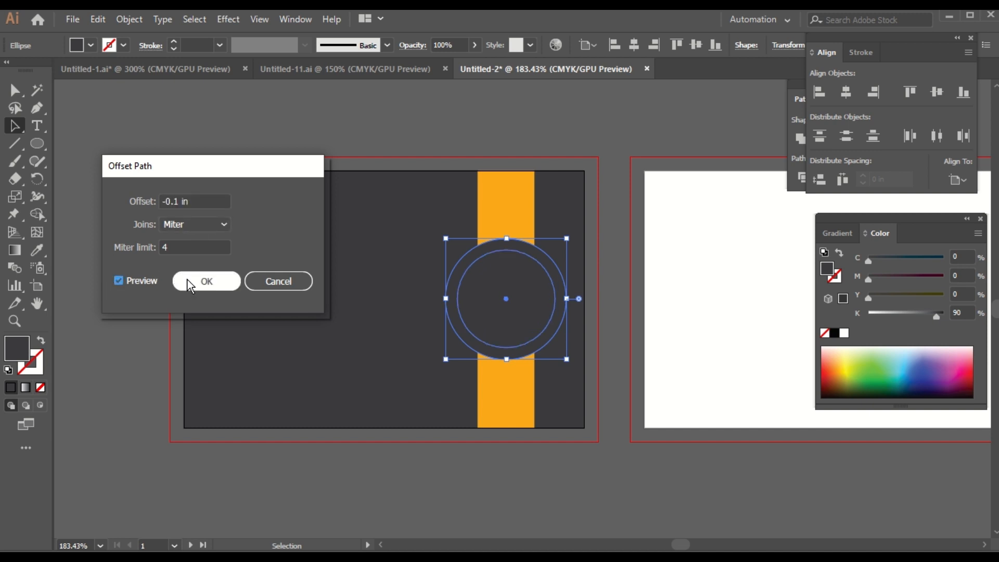
left_click(204, 280)
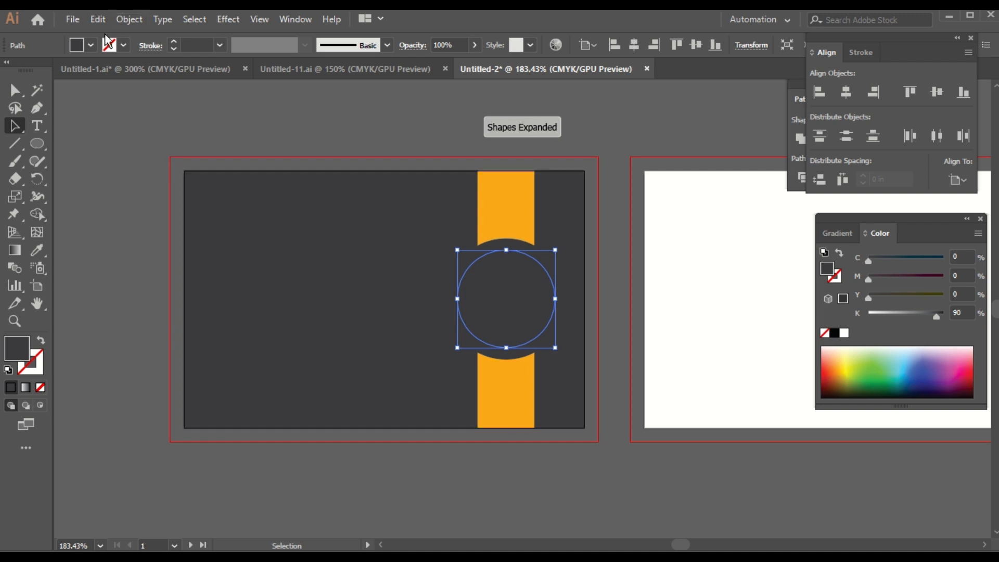
Step: Fill the inner circle with the strap's orange using the Eyedropper
left_click(37, 249)
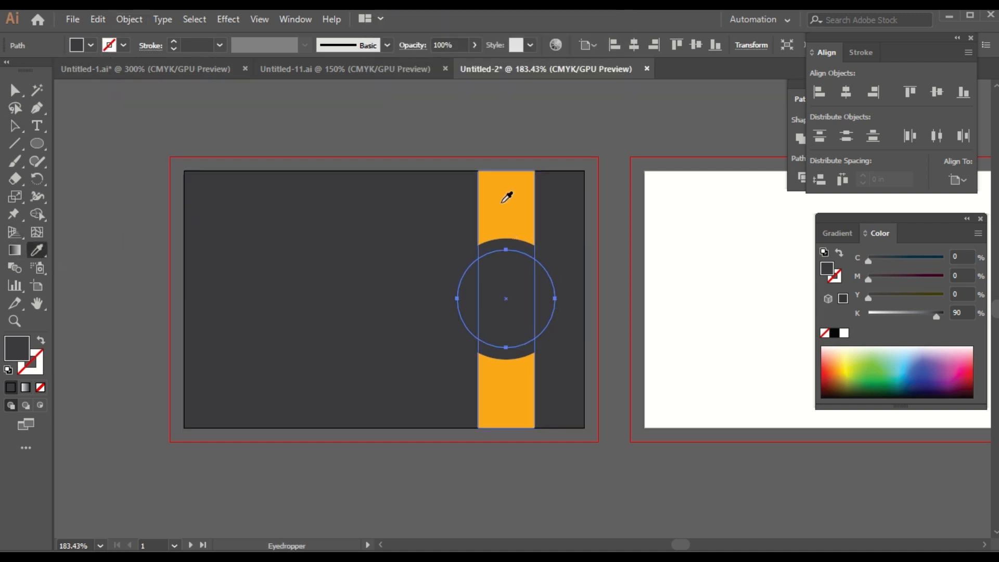
left_click(501, 204)
left_click(15, 125)
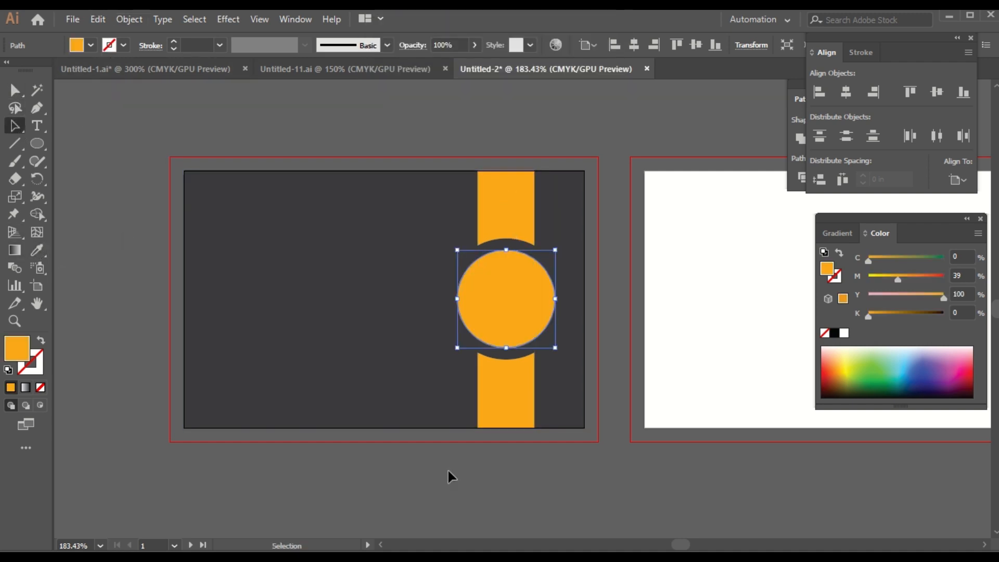
left_click(443, 487)
Step: Group the dark outer ring with the orange strap
left_click(531, 255)
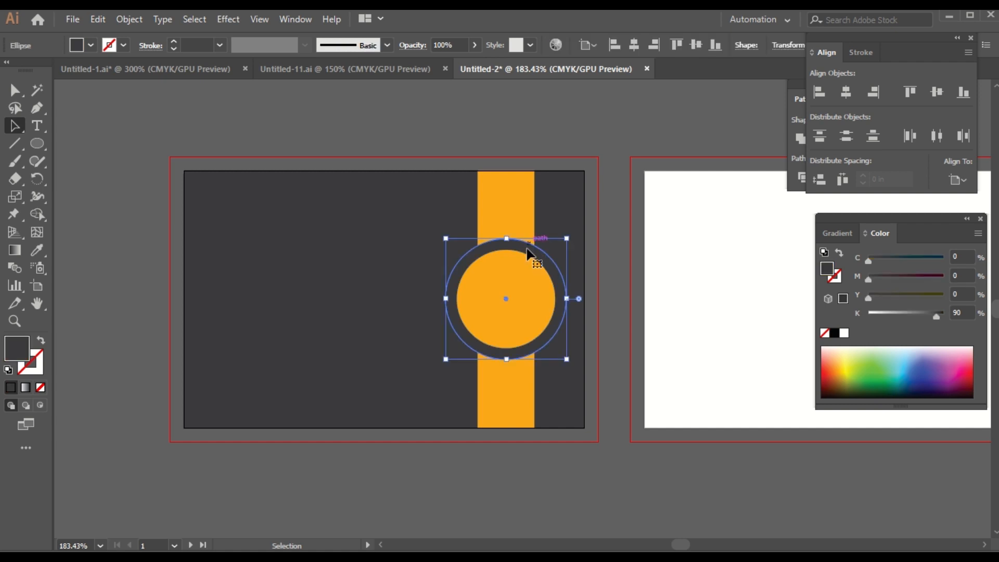
left_click(511, 199, "shift")
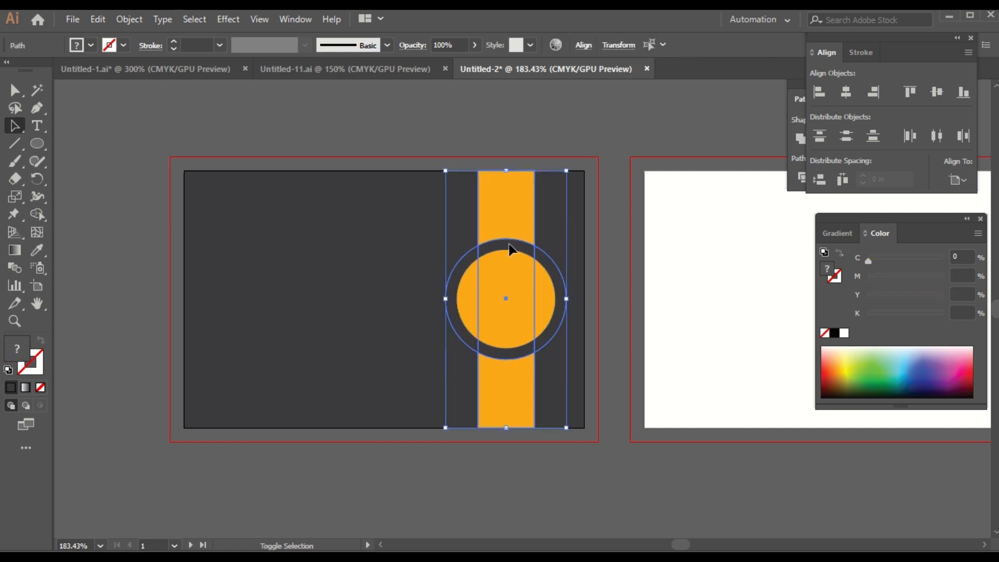
right_click(501, 288)
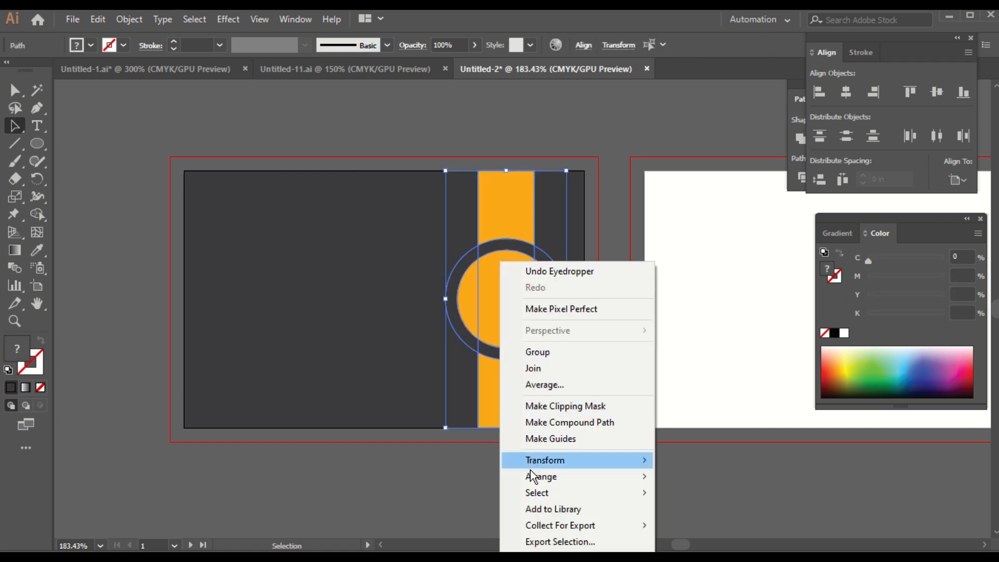
left_click(551, 352)
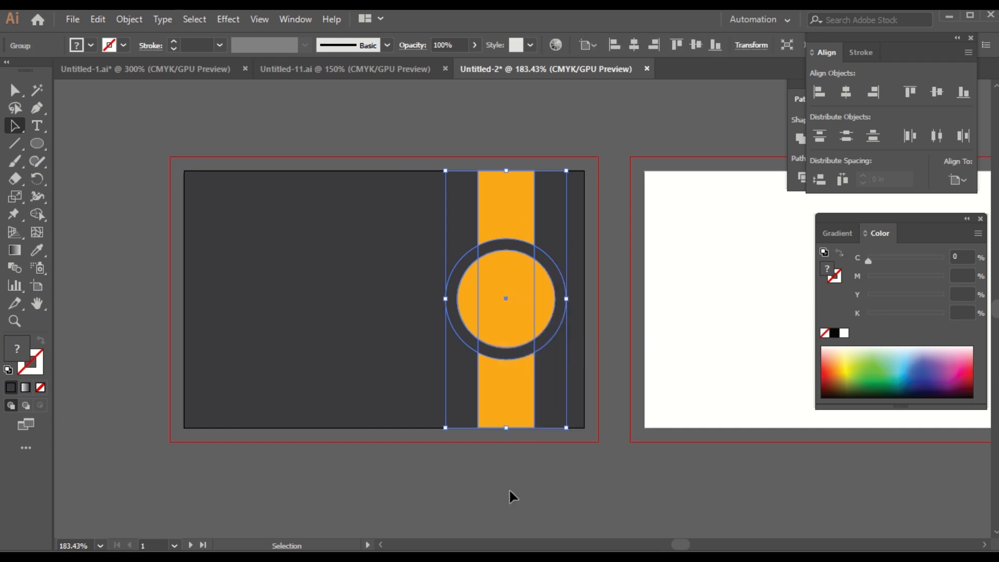
left_click(509, 486)
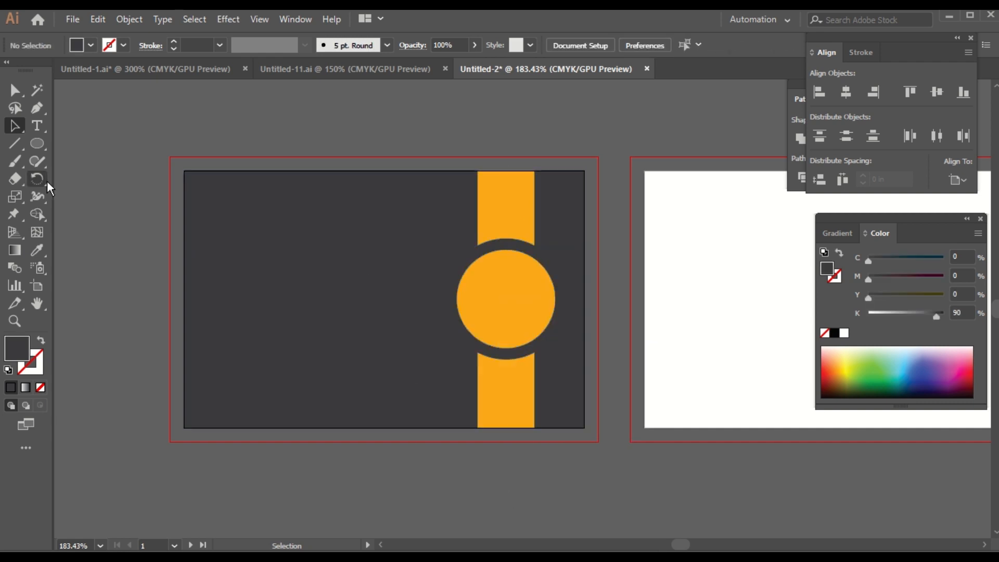
left_click(37, 144)
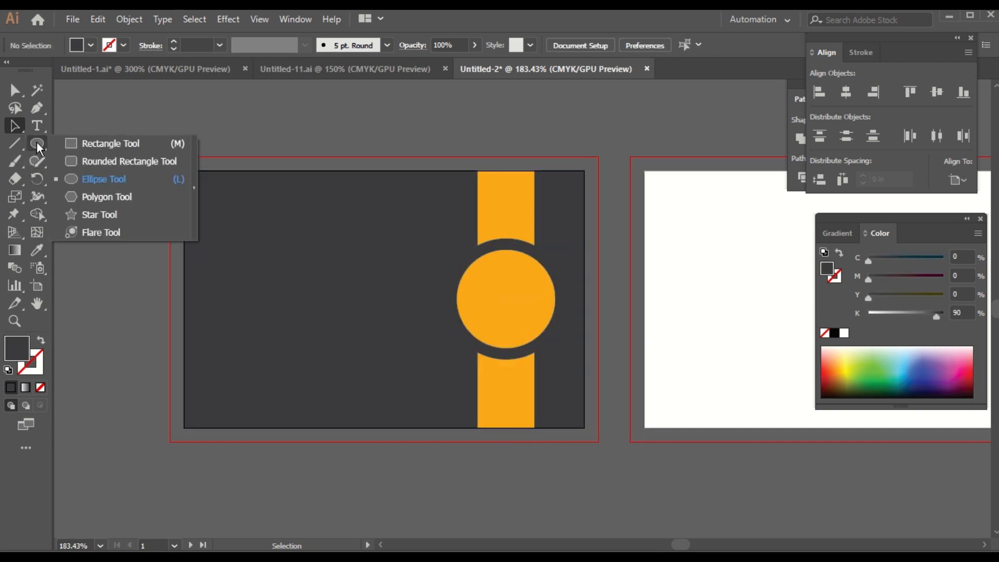
Step: Draw a small hexagon near the card's top-left and fill it with the circle's orange
left_click(98, 197)
left_click_drag(231, 255, 222, 283)
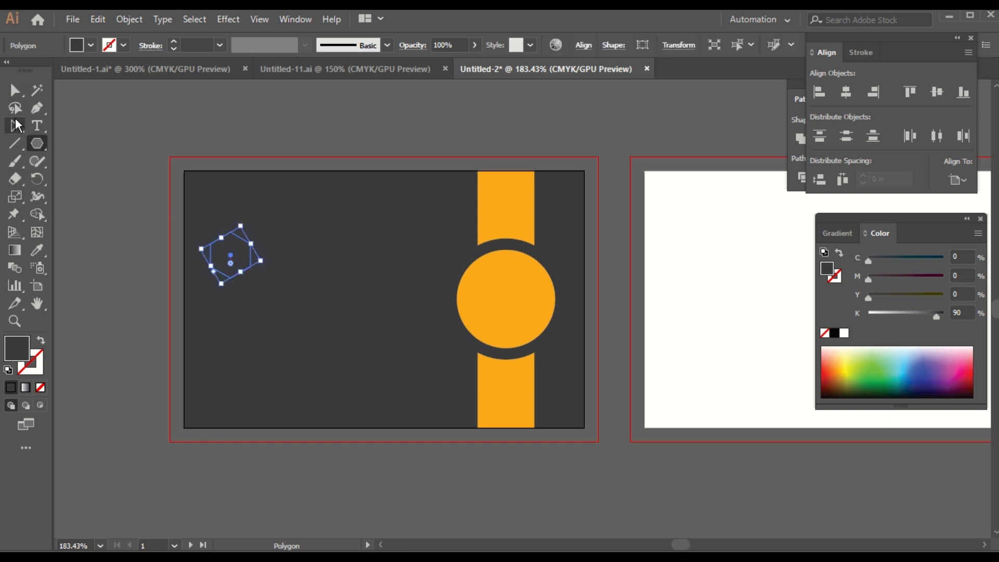
left_click(15, 125)
left_click(295, 520)
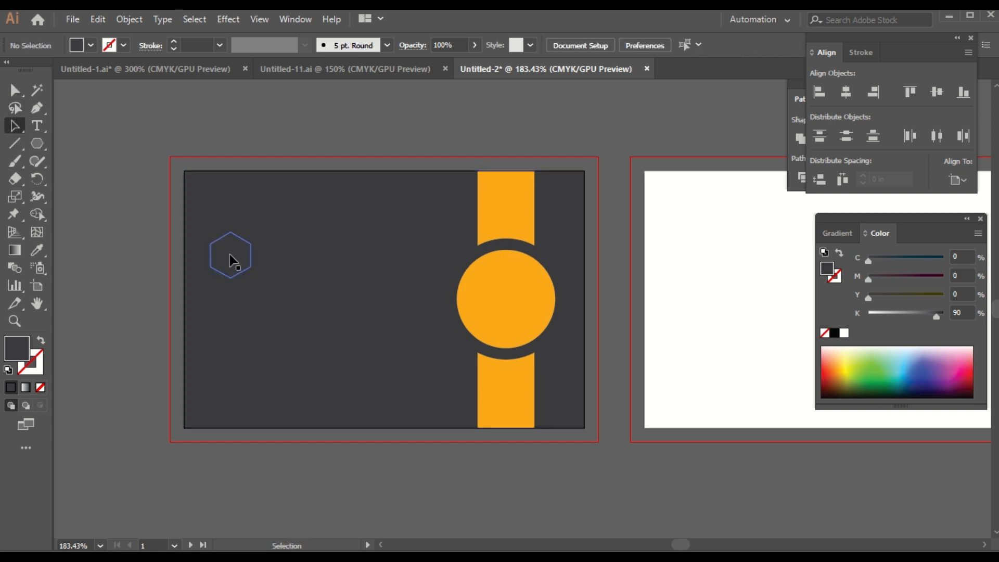
left_click(232, 277)
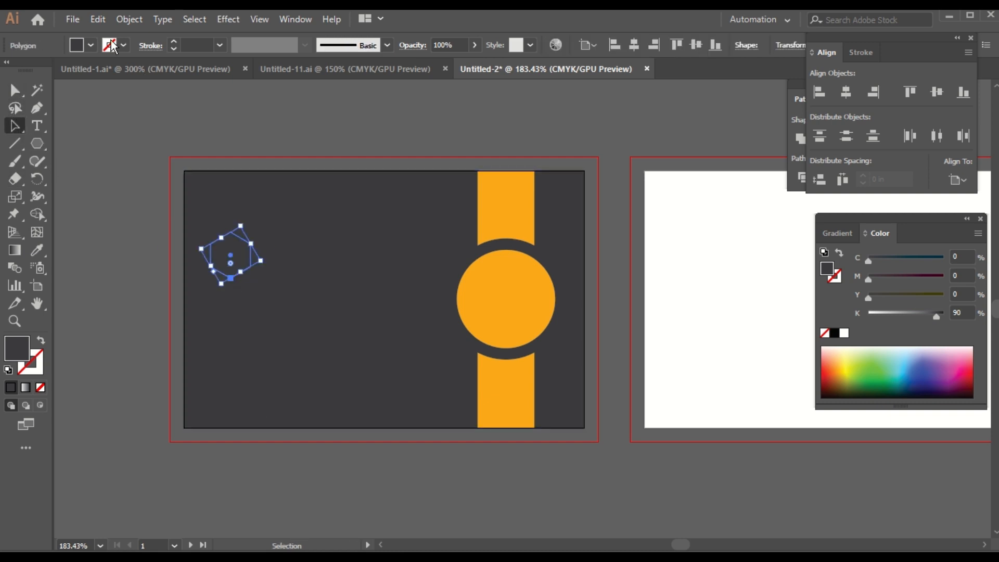
left_click(37, 250)
left_click(511, 286)
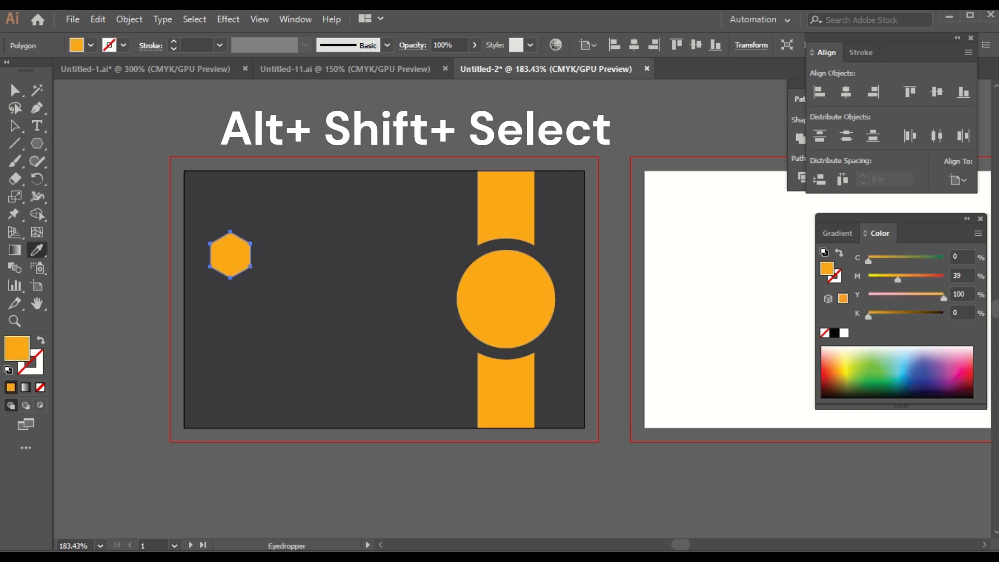
Step: Place straight-line copies of the hexagon directly above and below it
key("a")
left_click_drag(238, 249, 238, 202)
left_click(231, 255)
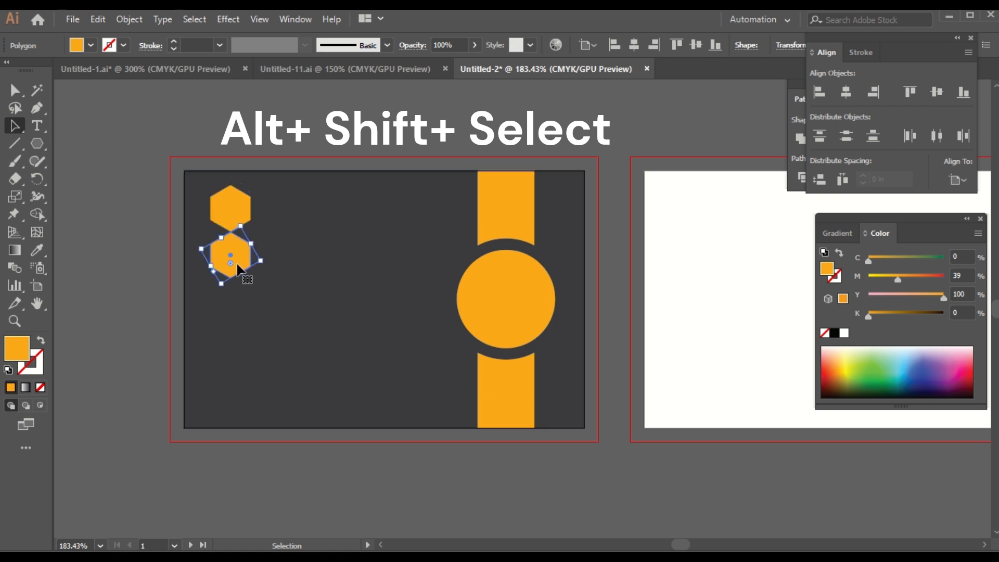
left_click_drag(237, 264, 248, 375)
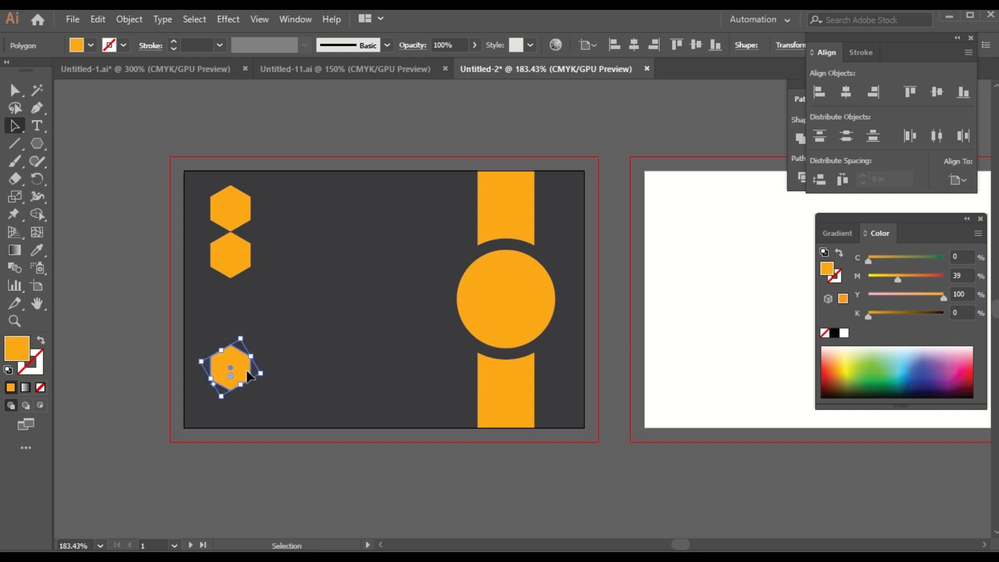
left_click(295, 488)
Step: Stretch the middle hexagon by dragging its three lower anchors down toward the bottom one
left_click(231, 254)
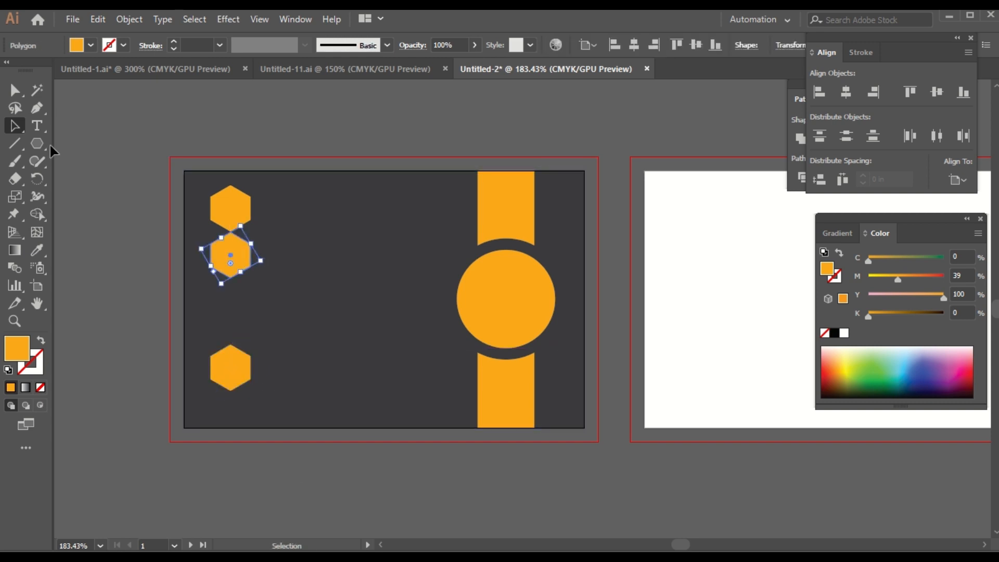
left_click(14, 90)
left_click(194, 264, "shift")
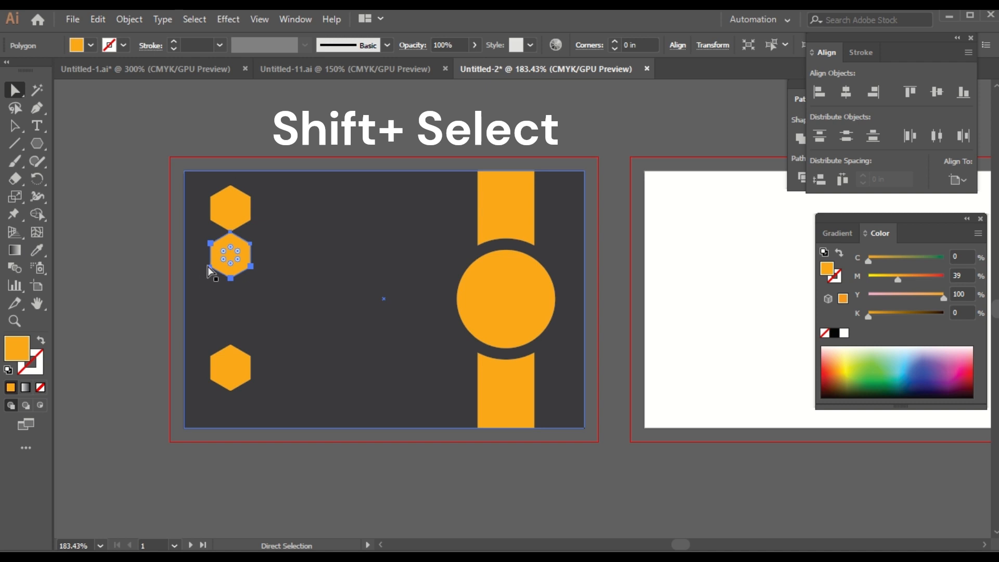
left_click(210, 267)
left_click(231, 278, "shift")
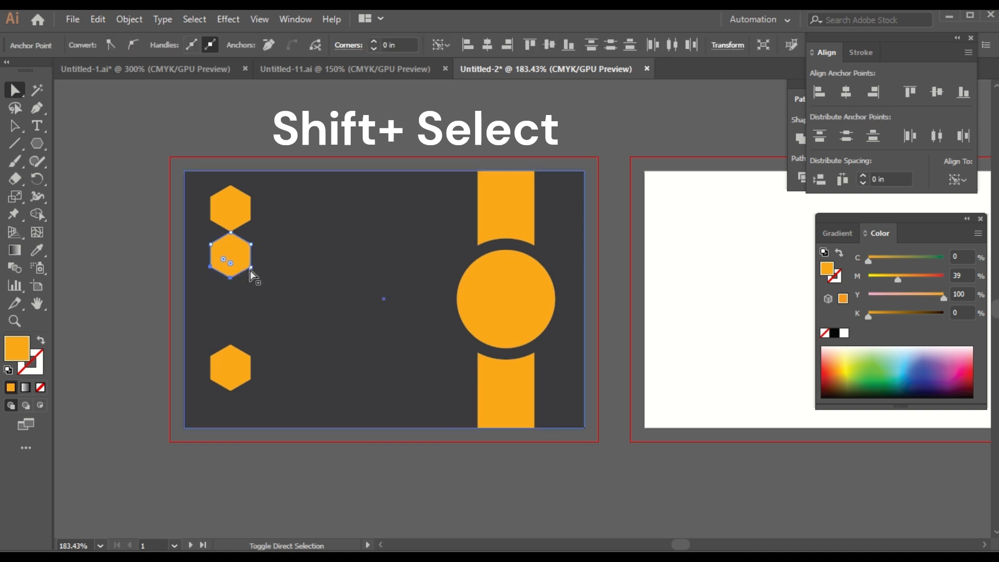
left_click(251, 267, "shift")
left_click_drag(230, 278, 232, 344)
left_click(17, 127)
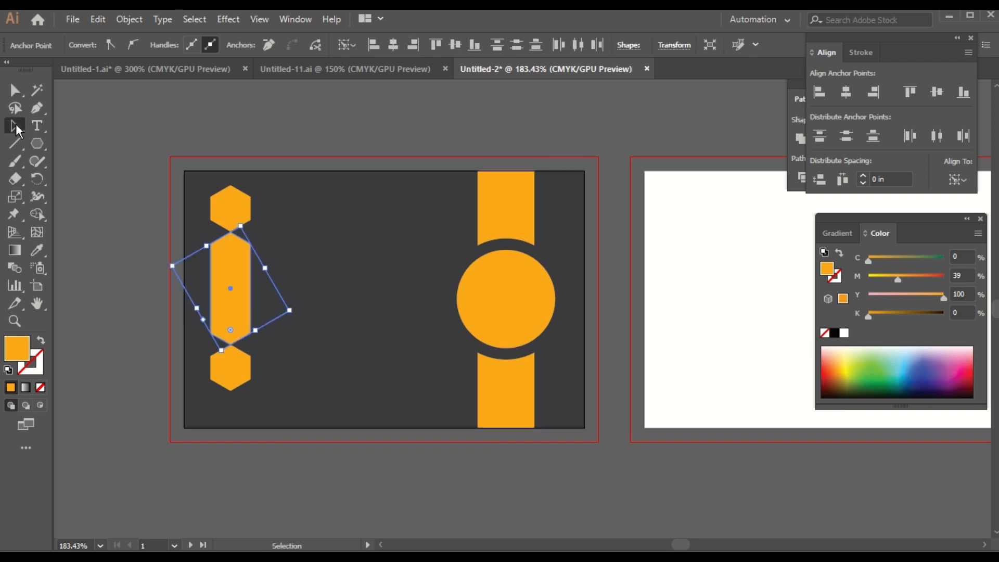
left_click(422, 485)
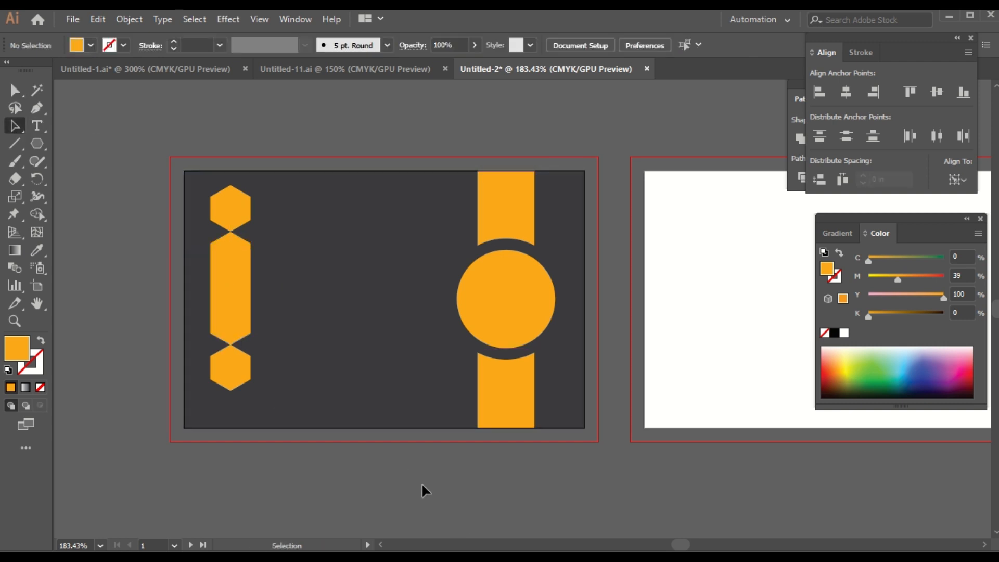
Step: Copy the top hexagon into the orange circle, sizing and centering it there
left_click(228, 210)
left_click_drag(236, 205, 422, 266)
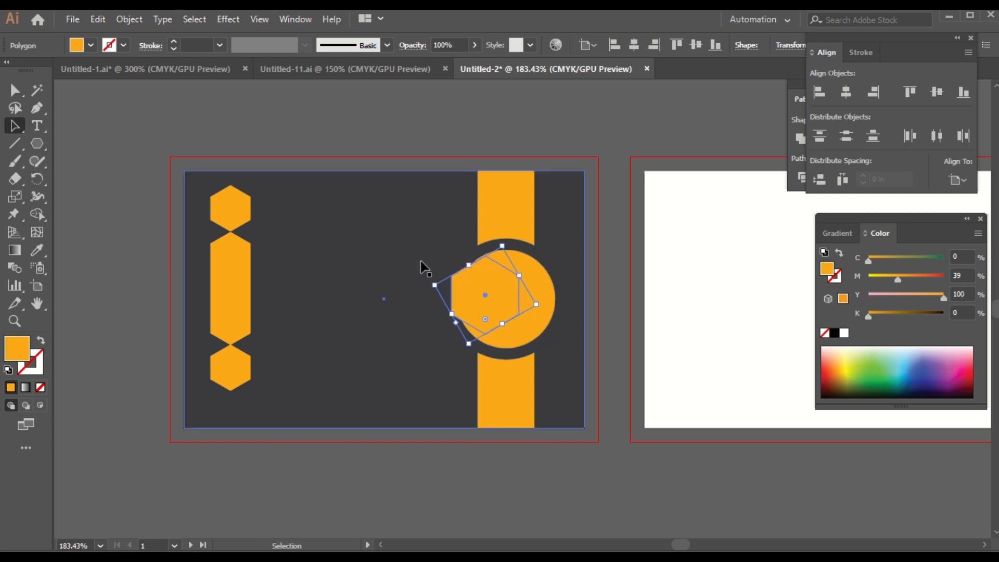
left_click_drag(490, 304, 504, 300)
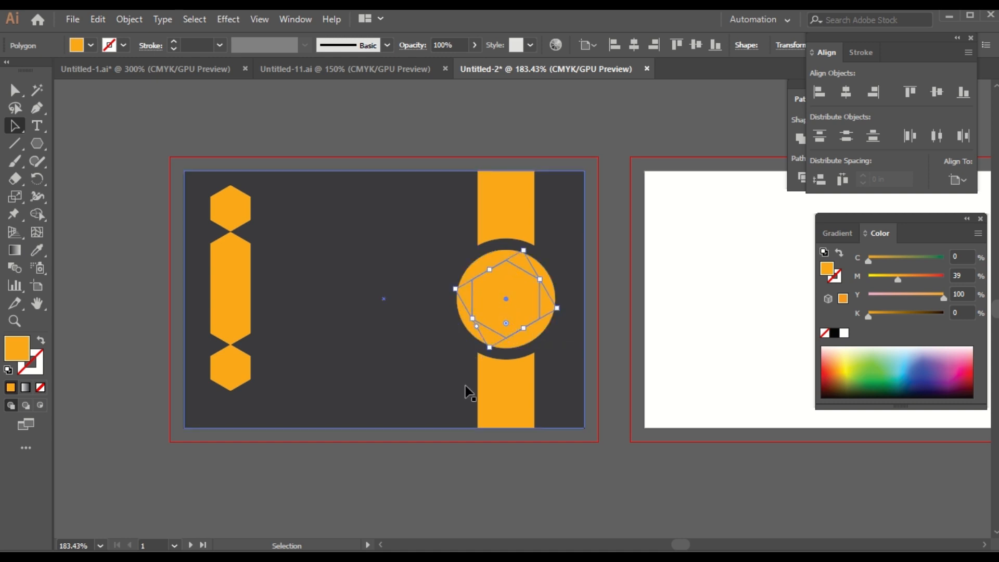
Step: Give the centered hexagon a dark gray (K 90) fill and a black stroke
left_click(91, 46)
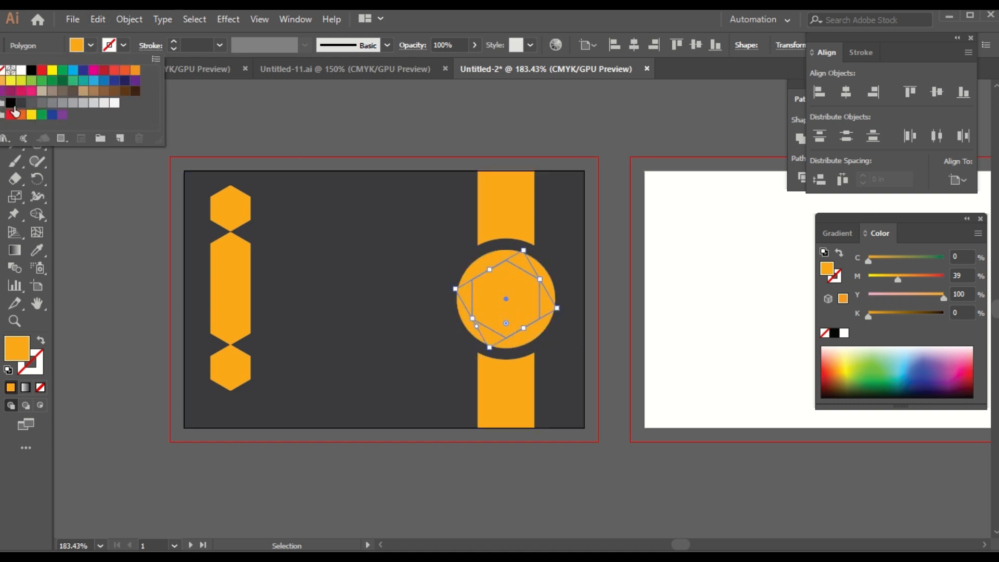
left_click(21, 103)
left_click(124, 45)
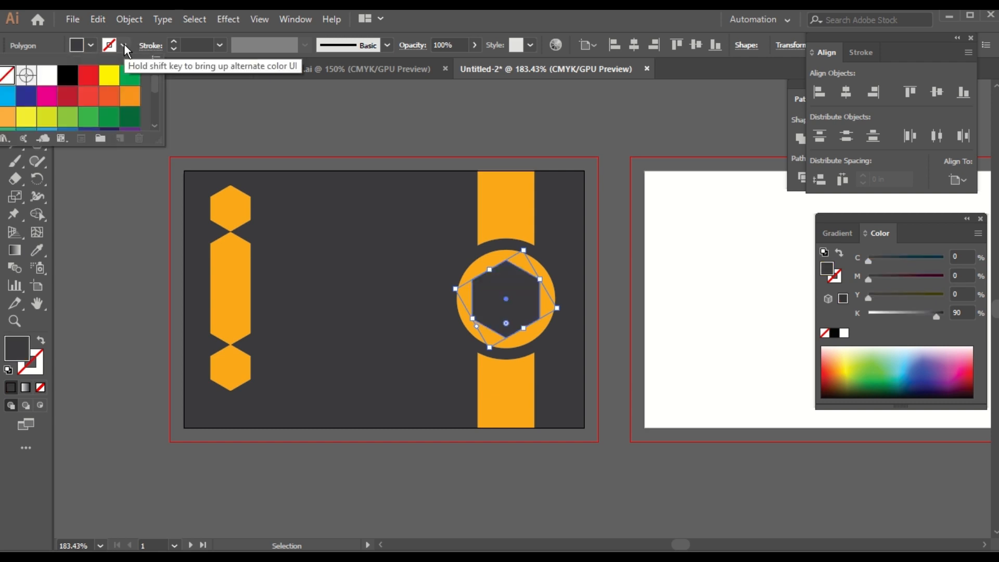
left_click(75, 85)
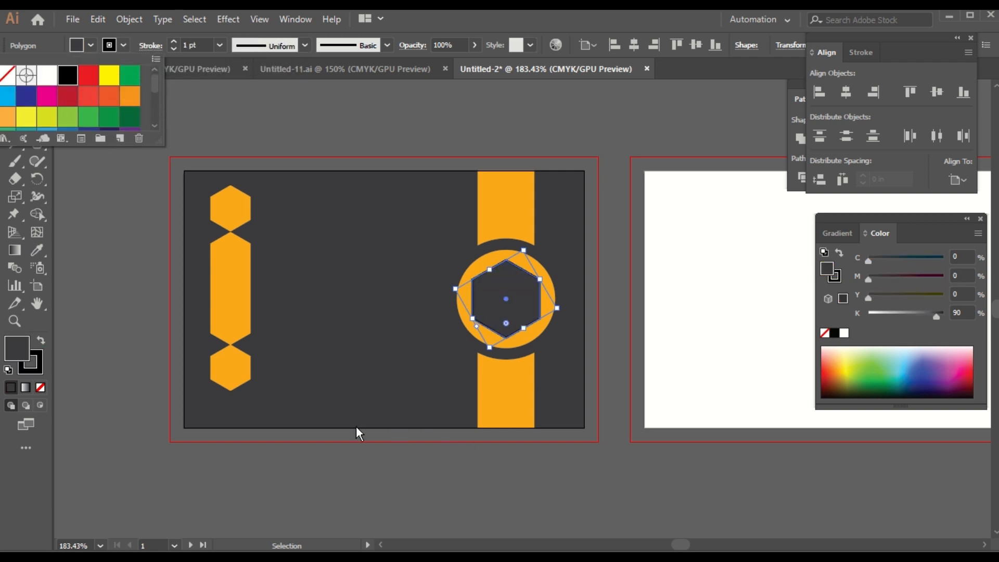
left_click(94, 211)
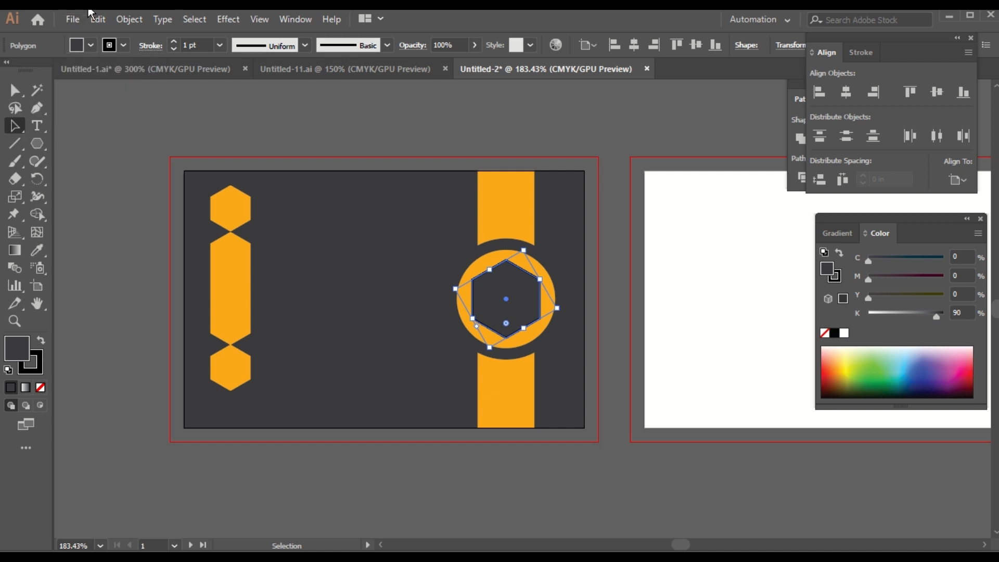
Step: Create an inset hexagon with an Offset Path of -0.1 in
left_click(101, 20)
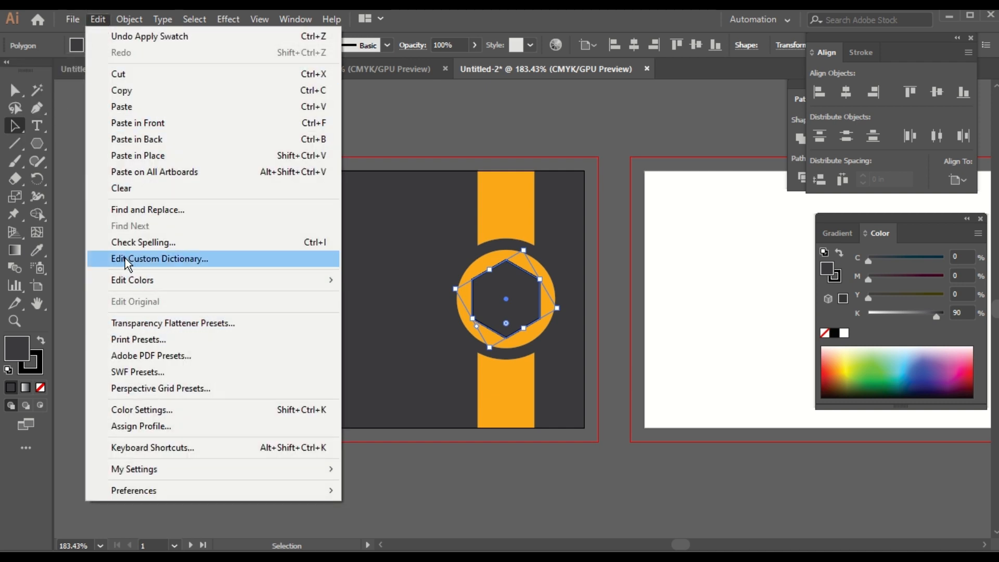
mouse_move(132, 14)
mouse_move(200, 348)
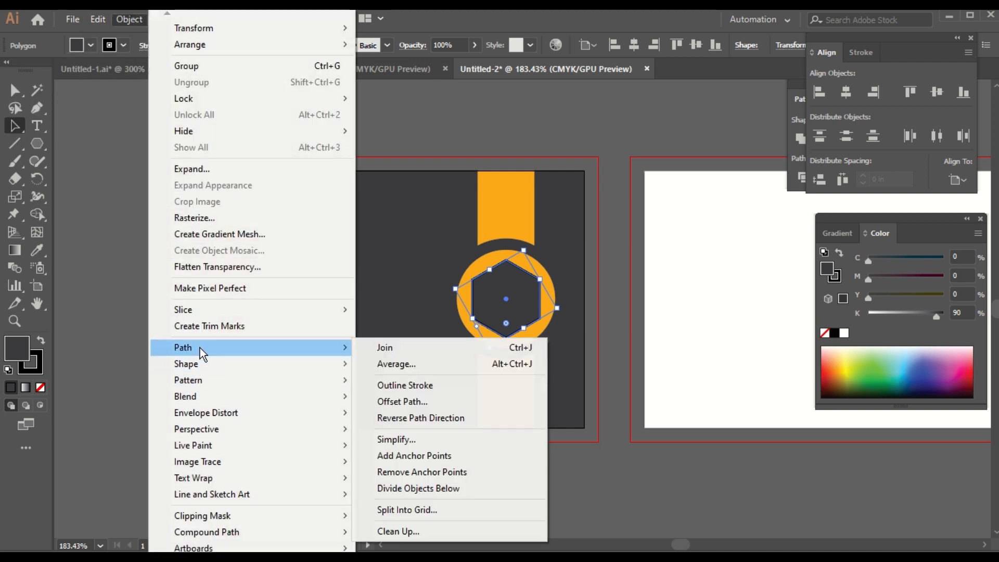
left_click(423, 401)
left_click(120, 281)
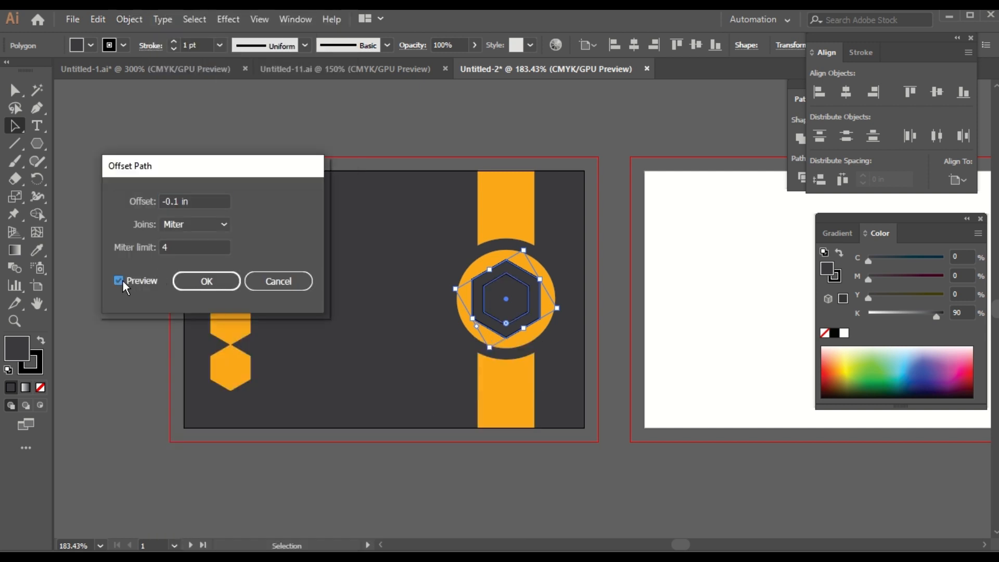
left_click(211, 281)
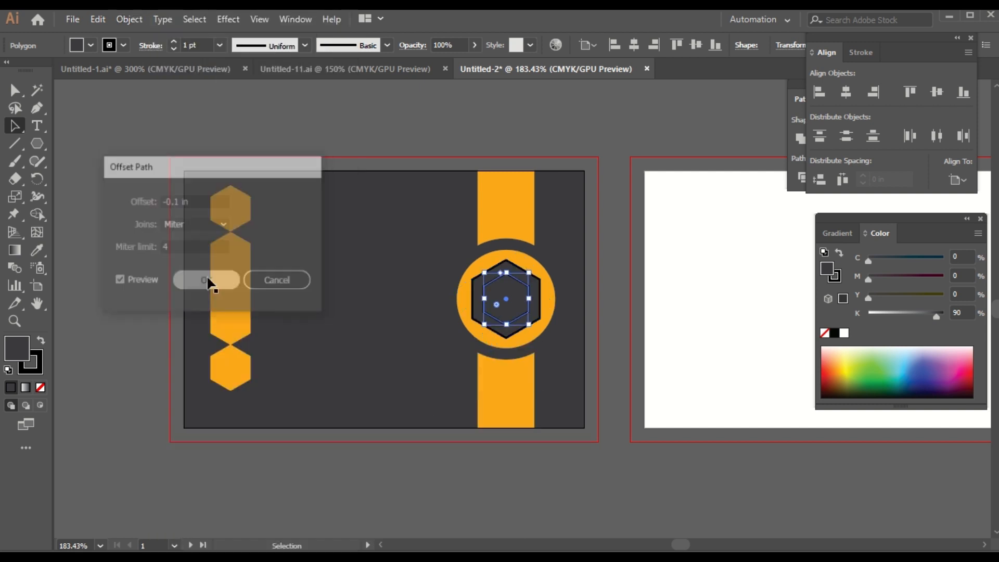
Step: Fill the inner hexagon with the stripe's orange, sampled with the Eyedropper
left_click(90, 45)
left_click(136, 70)
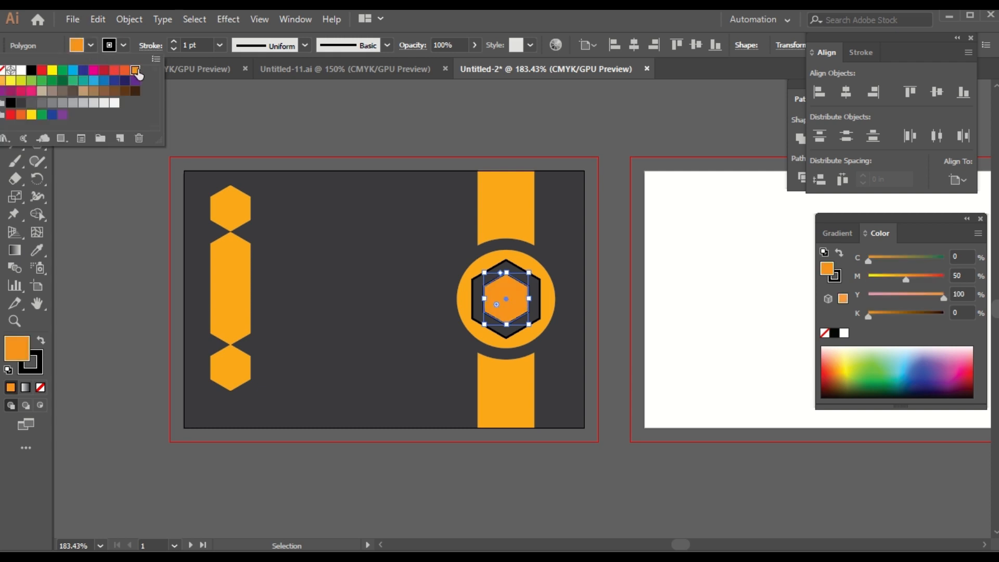
left_click(32, 254)
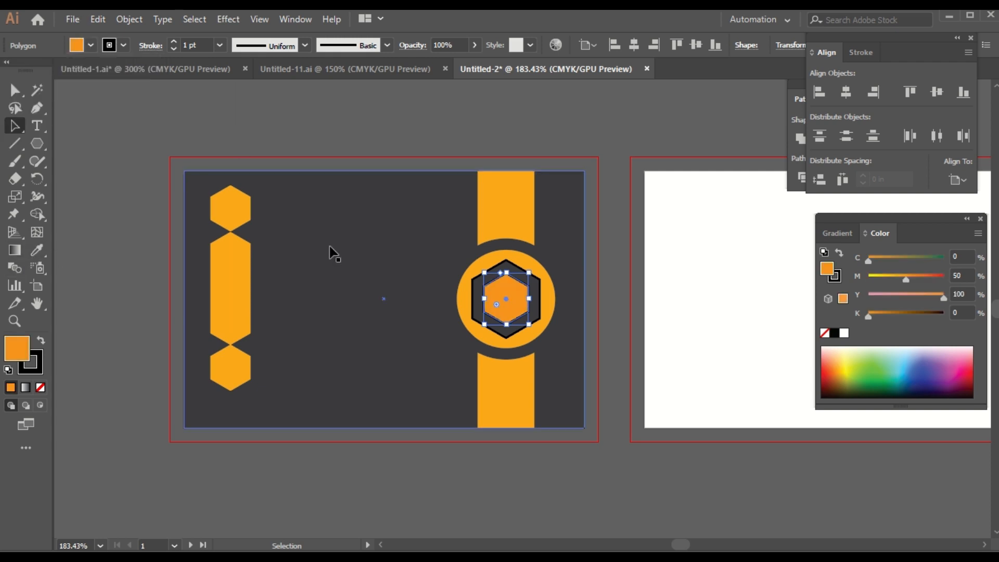
left_click(38, 254)
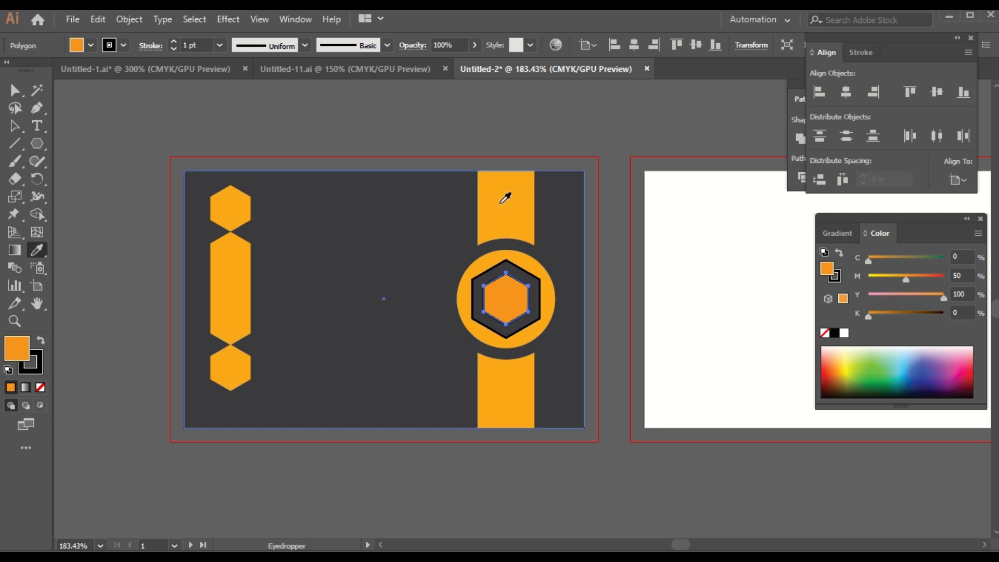
left_click(508, 198)
left_click(16, 125)
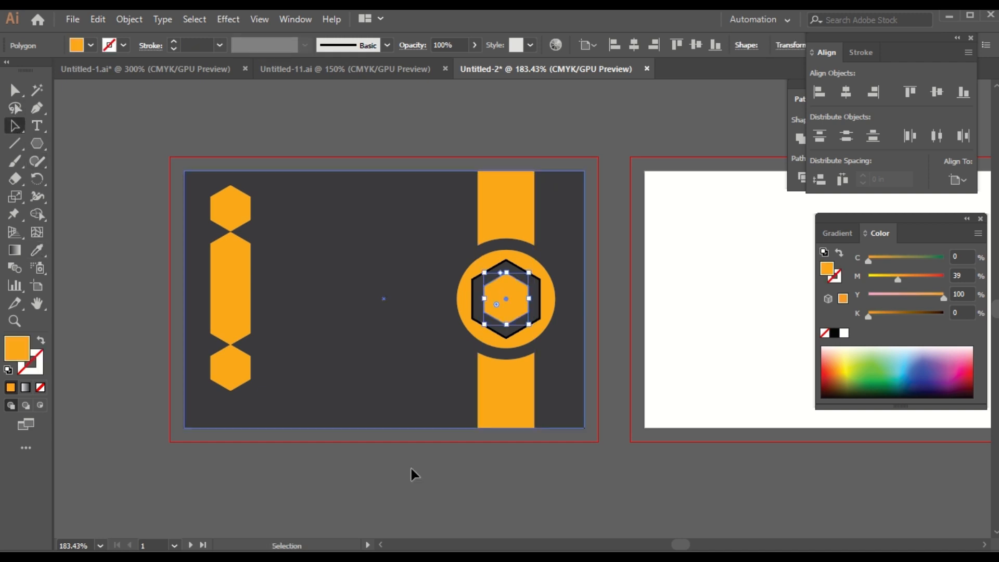
left_click(551, 491)
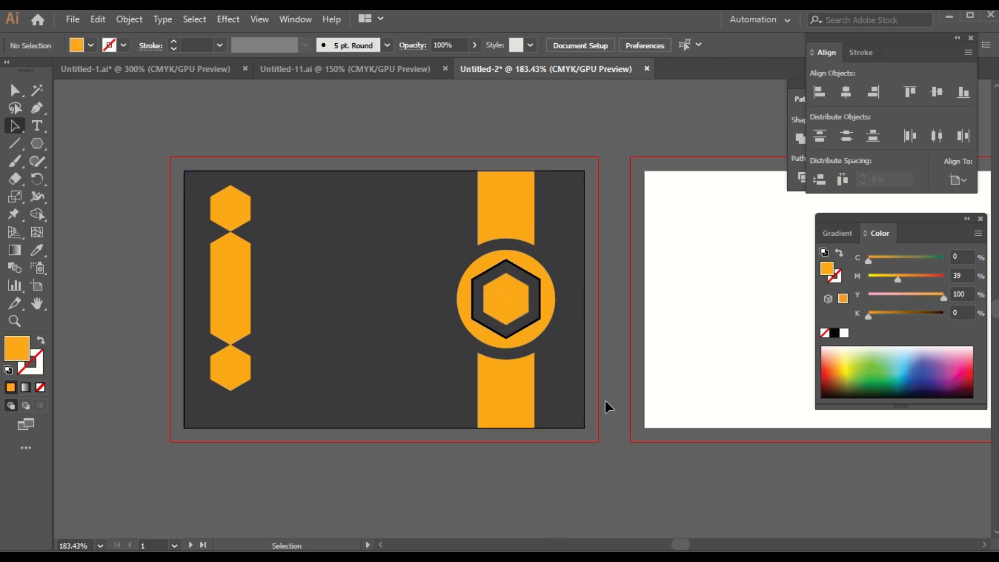
Step: Type the placeholder word 'logo' and center it inside the orange inner hexagon
left_click(35, 127)
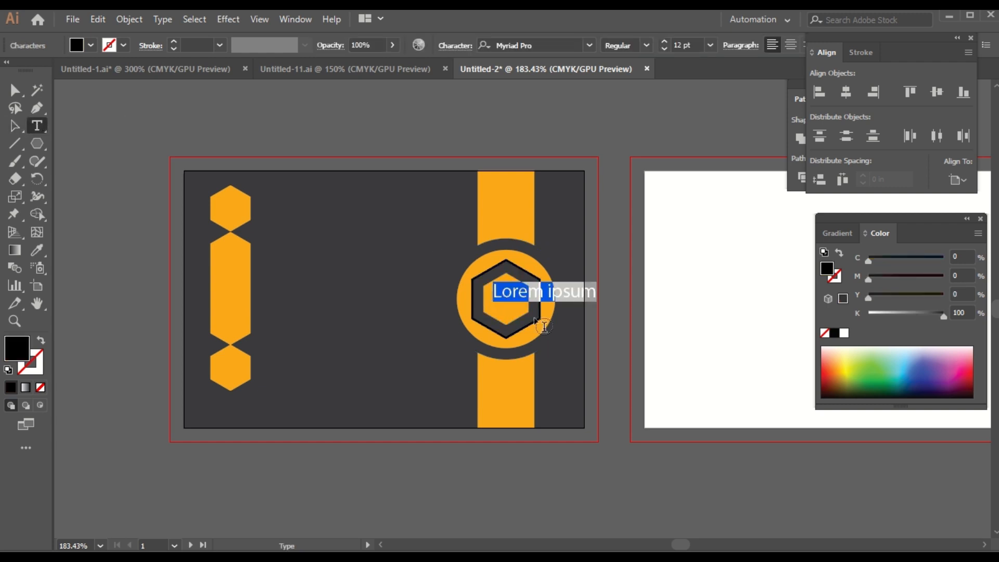
type("logo")
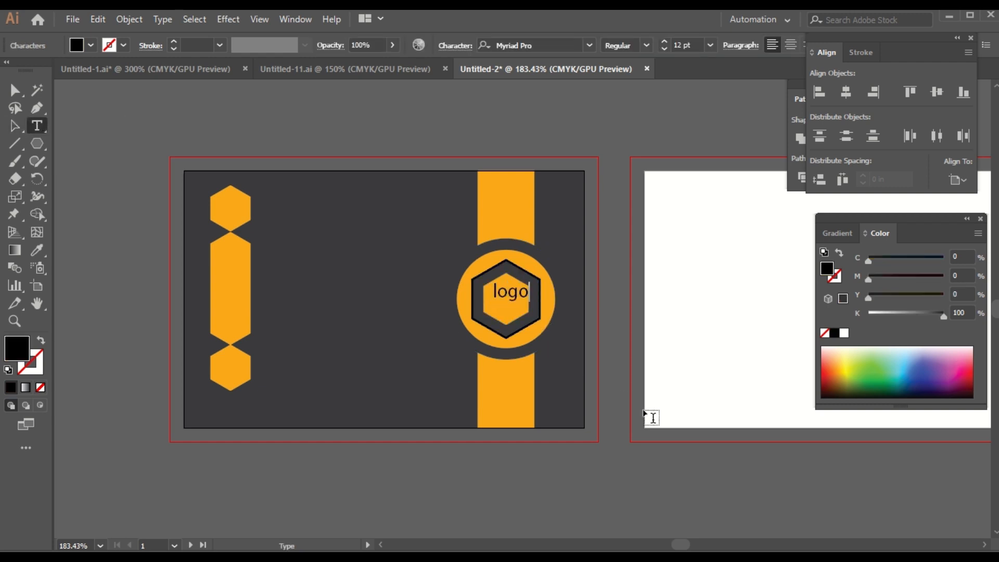
left_click(16, 125)
left_click(482, 503)
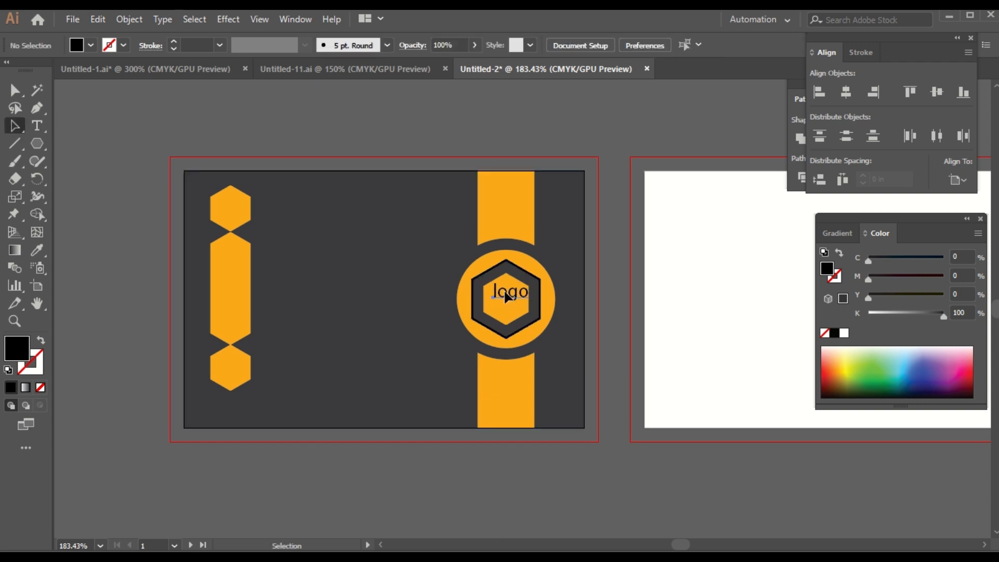
left_click_drag(503, 296, 499, 300)
left_click(477, 489)
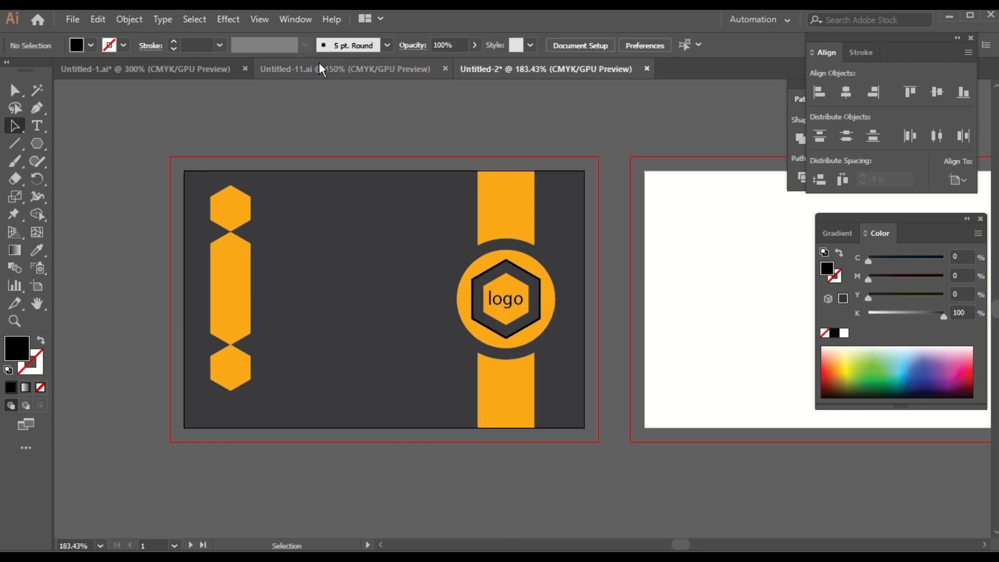
Step: Copy the orange person icon from the white card into the top hexagon of the dark card
left_click(227, 71)
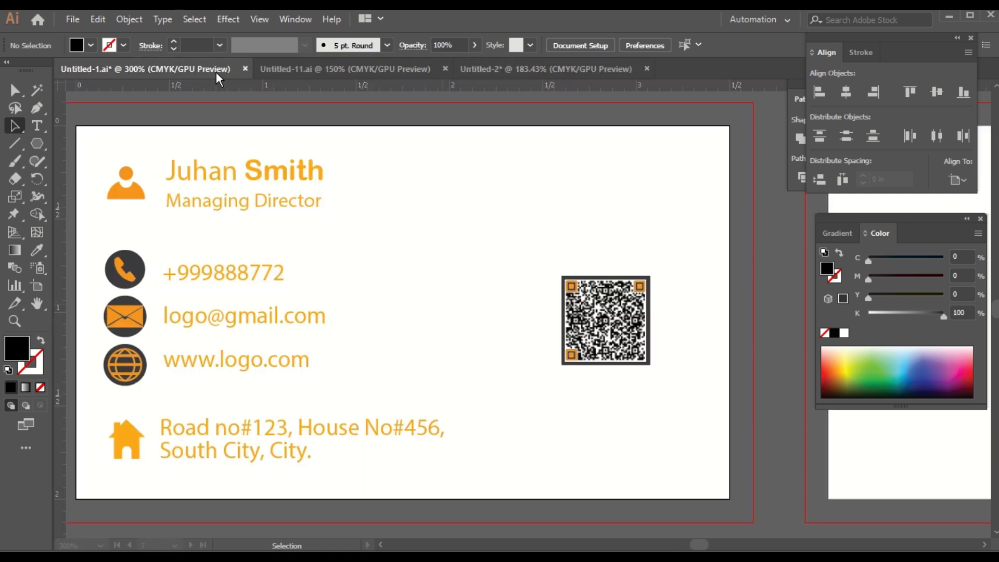
left_click(132, 191)
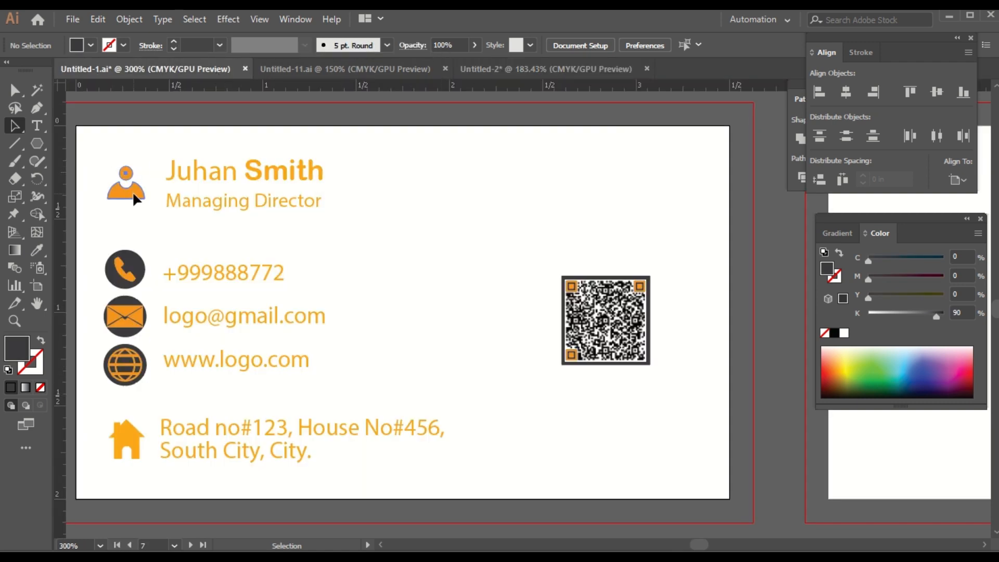
left_click_drag(133, 192, 544, 71)
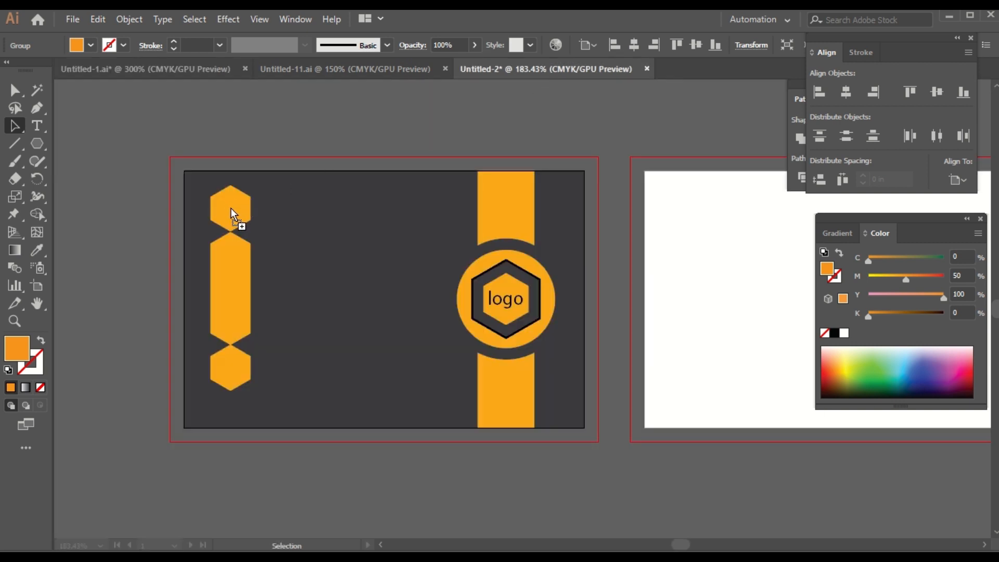
left_click_drag(230, 205, 230, 205)
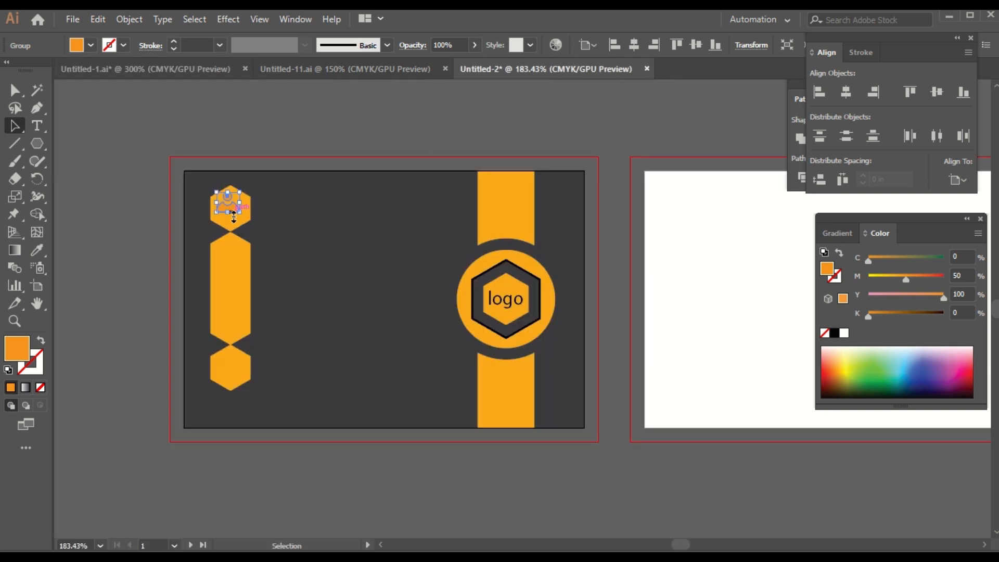
Step: Give the top hexagon a dark gray fill and an orange outline
left_click(243, 224)
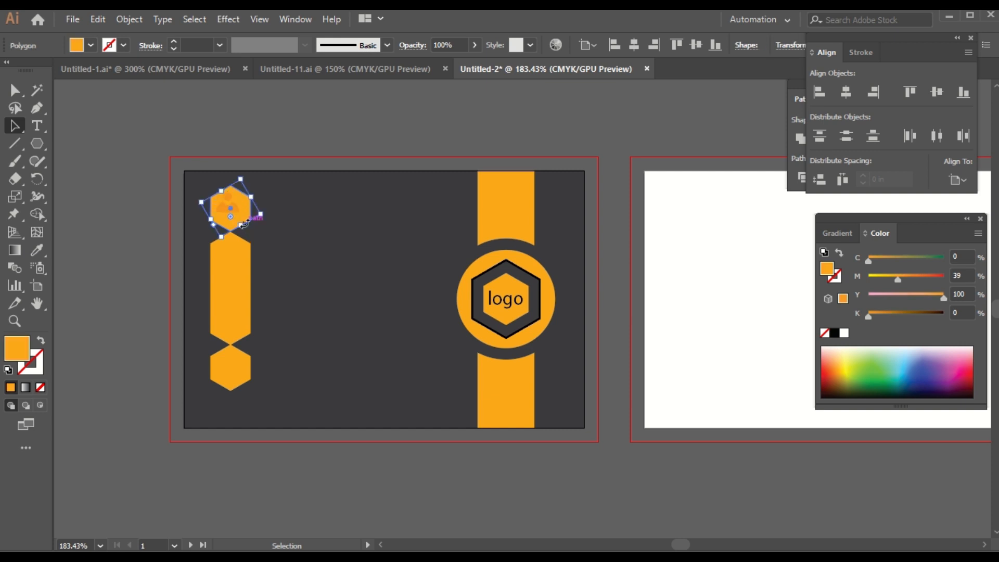
left_click(90, 45)
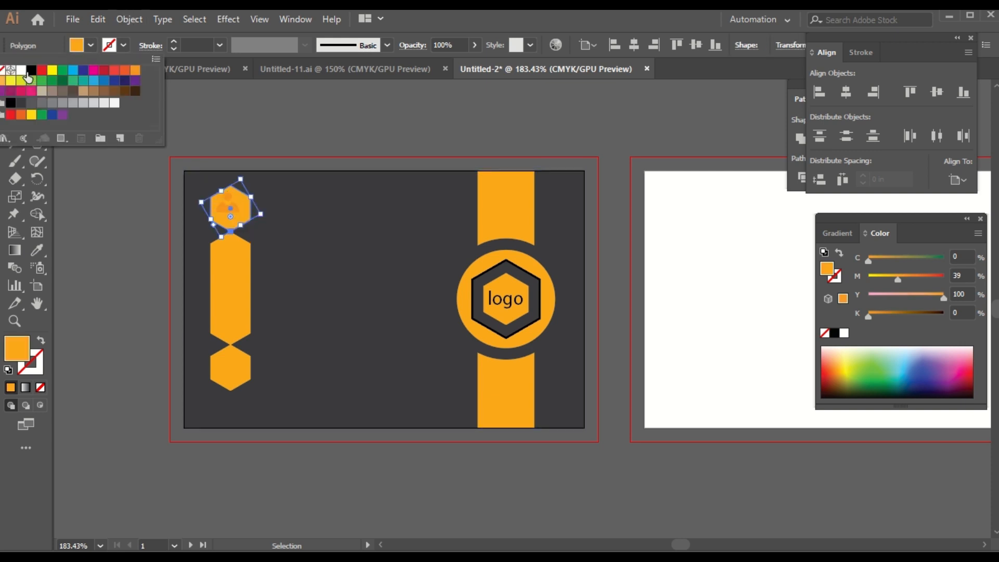
left_click(20, 103)
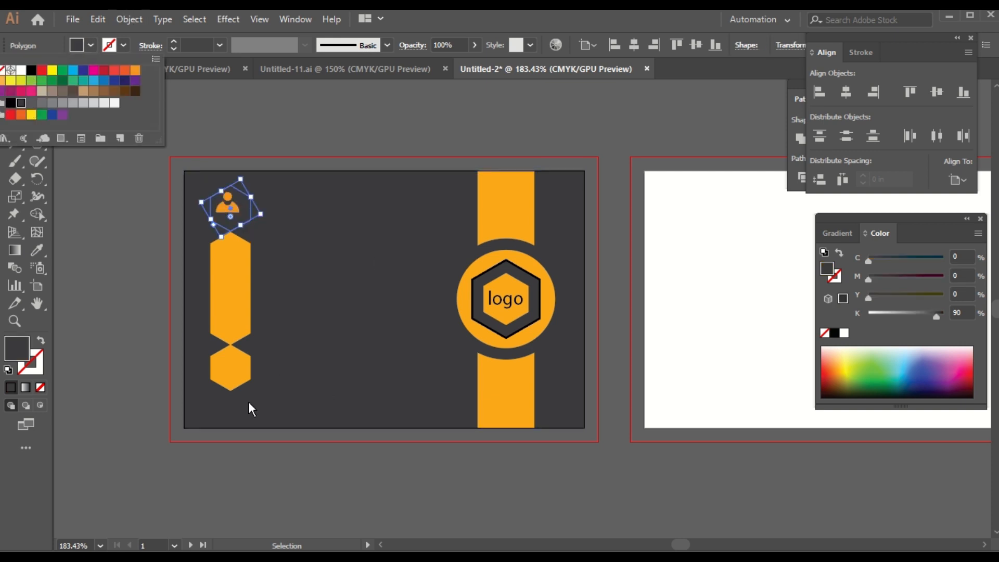
left_click(120, 45)
left_click(120, 44)
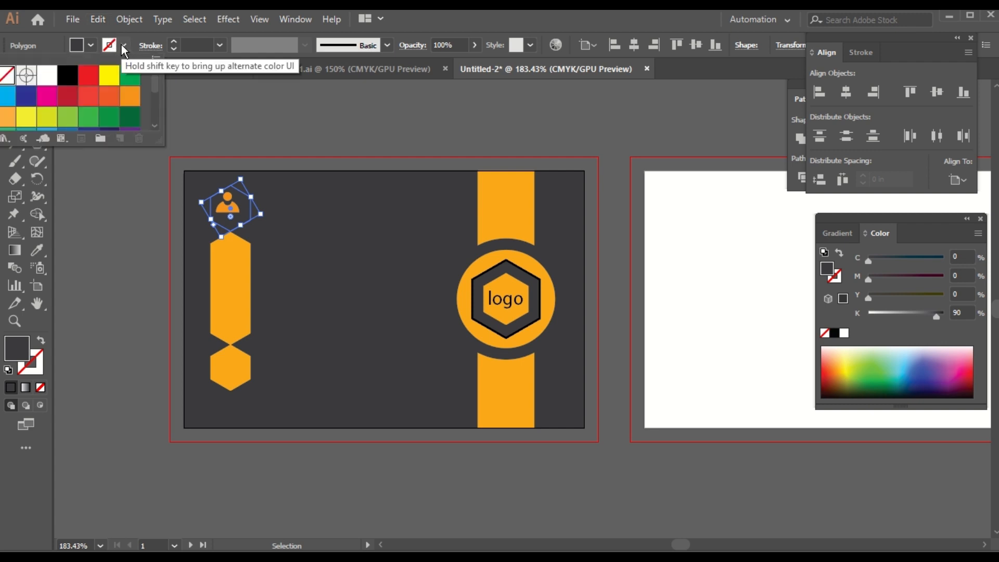
left_click(130, 97)
left_click(263, 478)
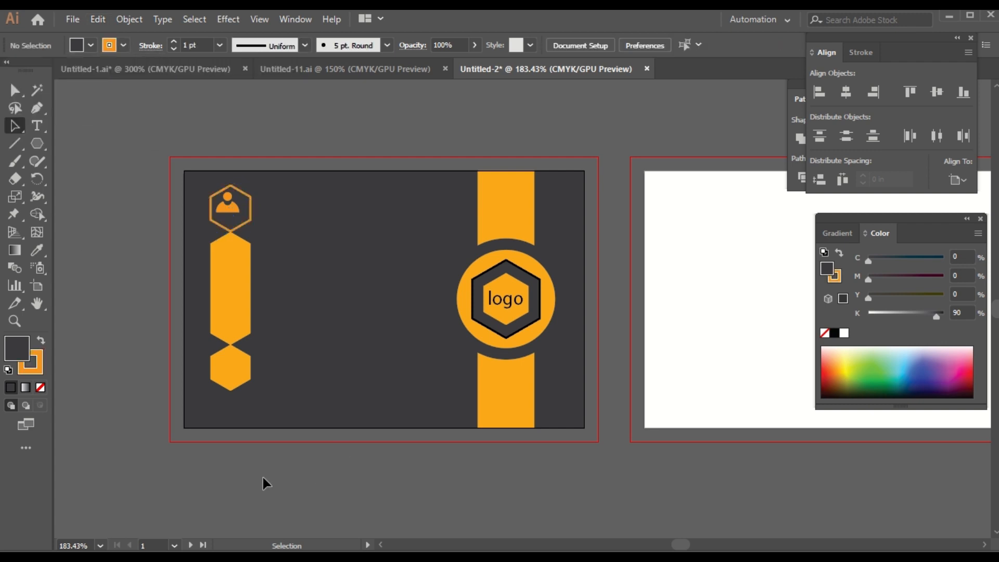
Step: Nudge the person icon down so it sits centred in the top hexagon
left_click_drag(227, 207, 228, 207)
left_click(229, 208)
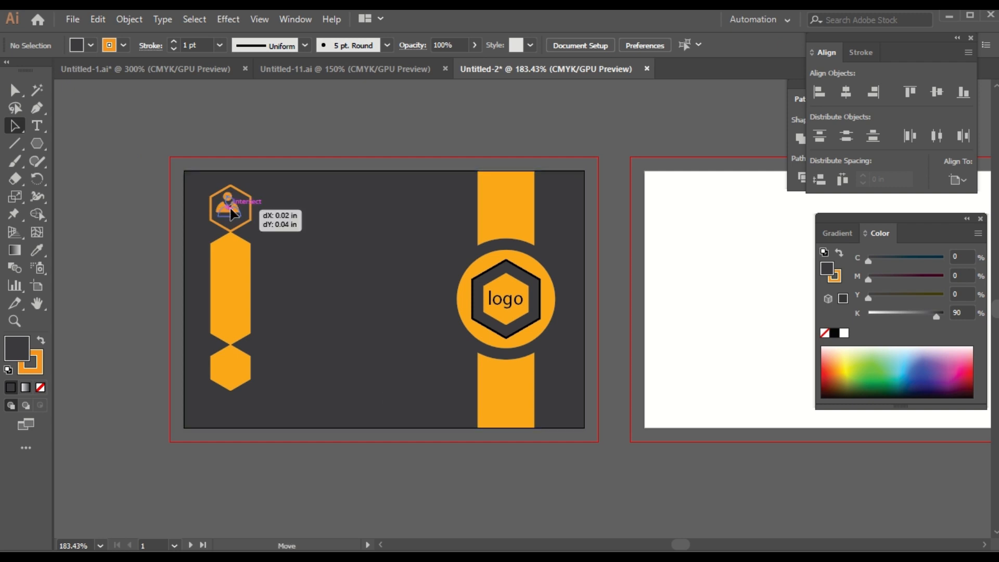
left_click(275, 475)
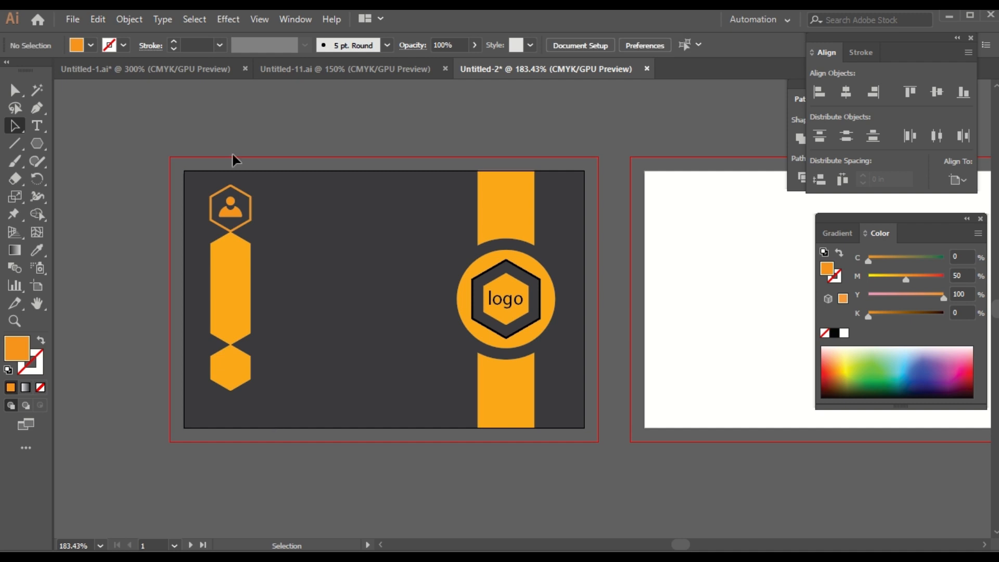
left_click(229, 208)
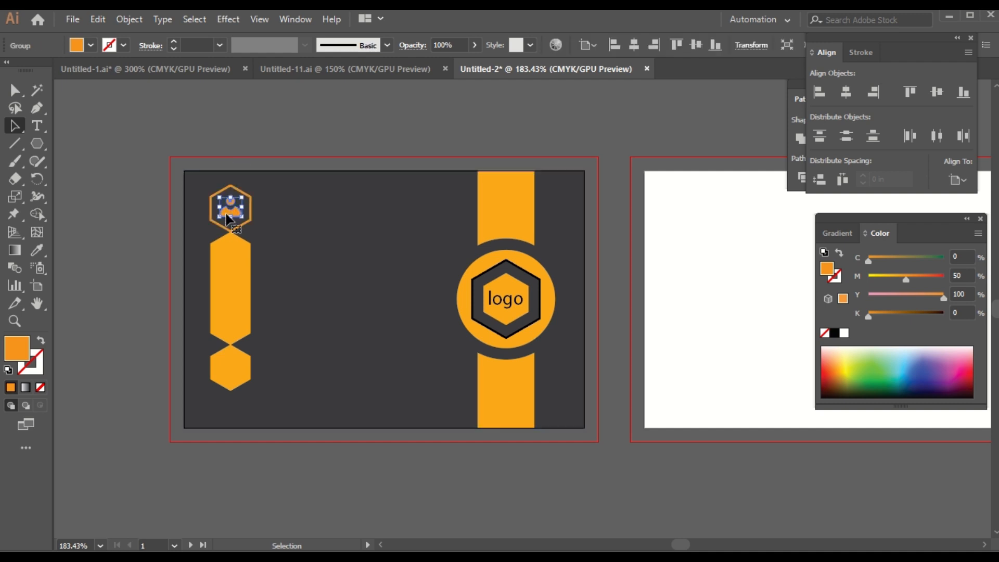
left_click(229, 270)
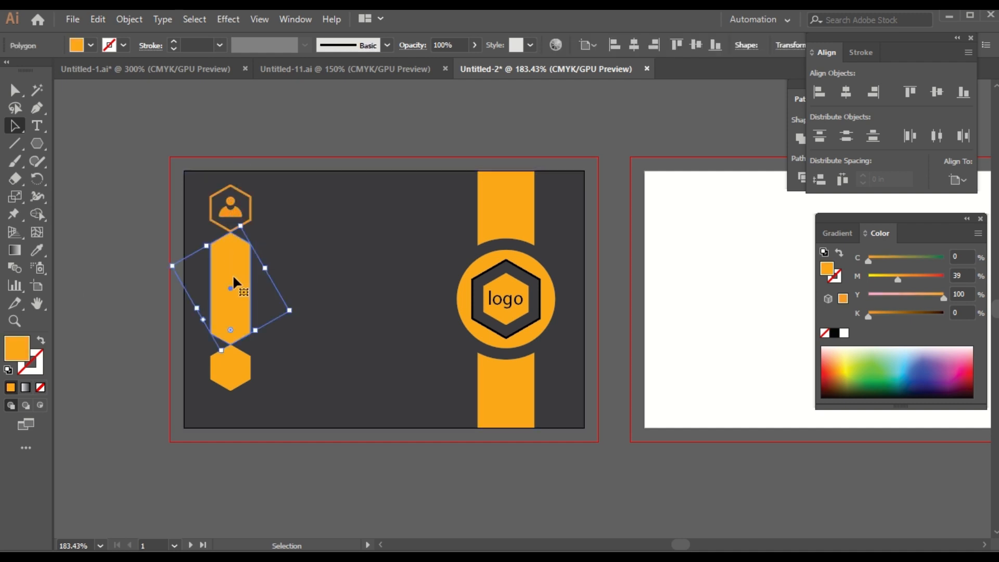
left_click(216, 204)
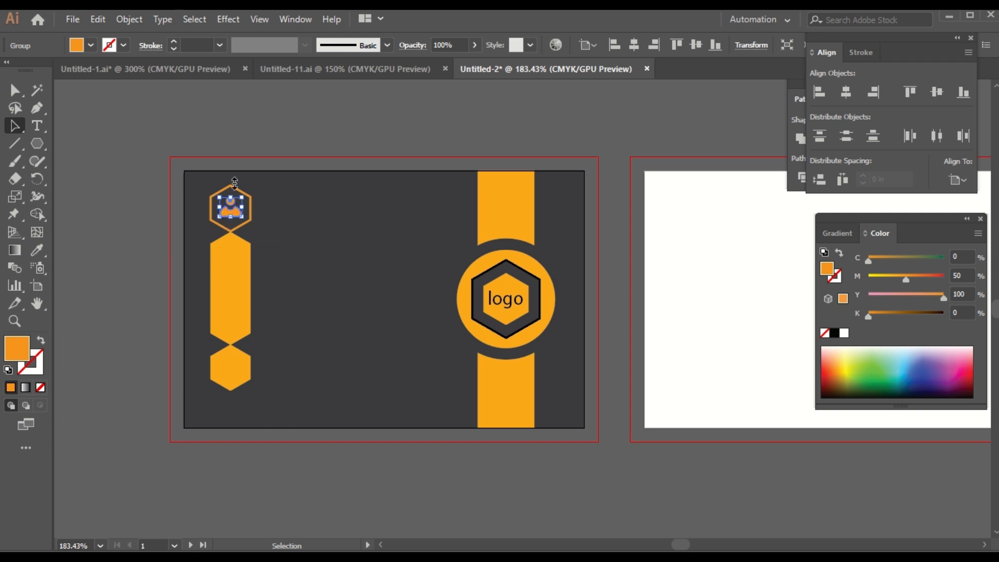
Step: Bring the globe, phone and mail icons from the white card into the tall hexagon, centred
left_click(198, 67)
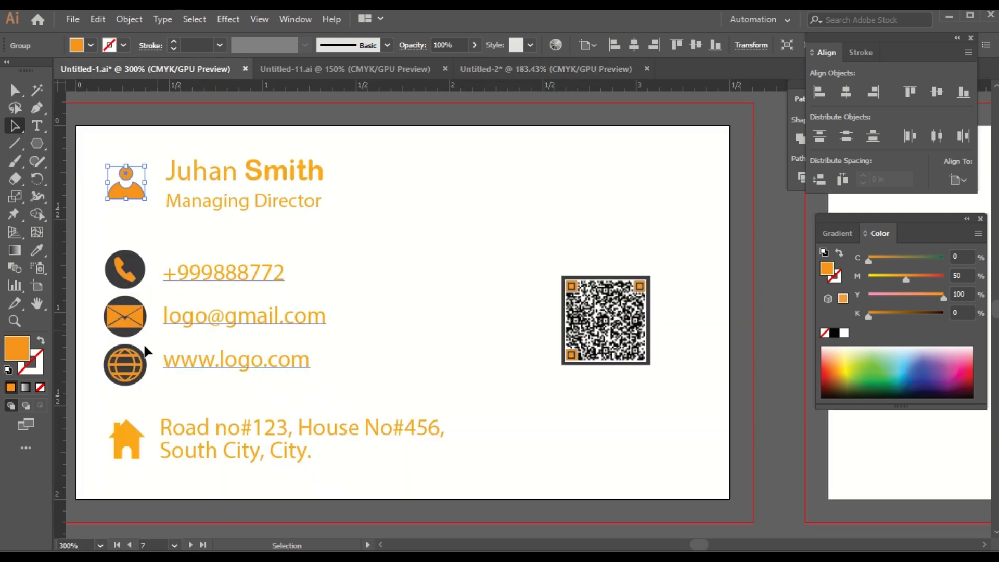
left_click(118, 378)
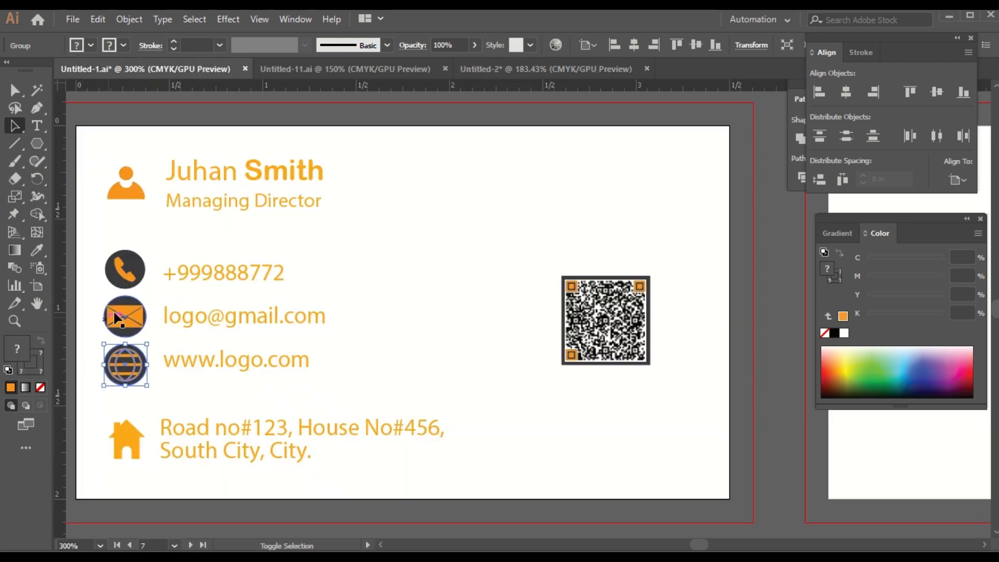
left_click(130, 261, "shift")
left_click(130, 318, "shift")
left_click_drag(128, 310, 233, 291)
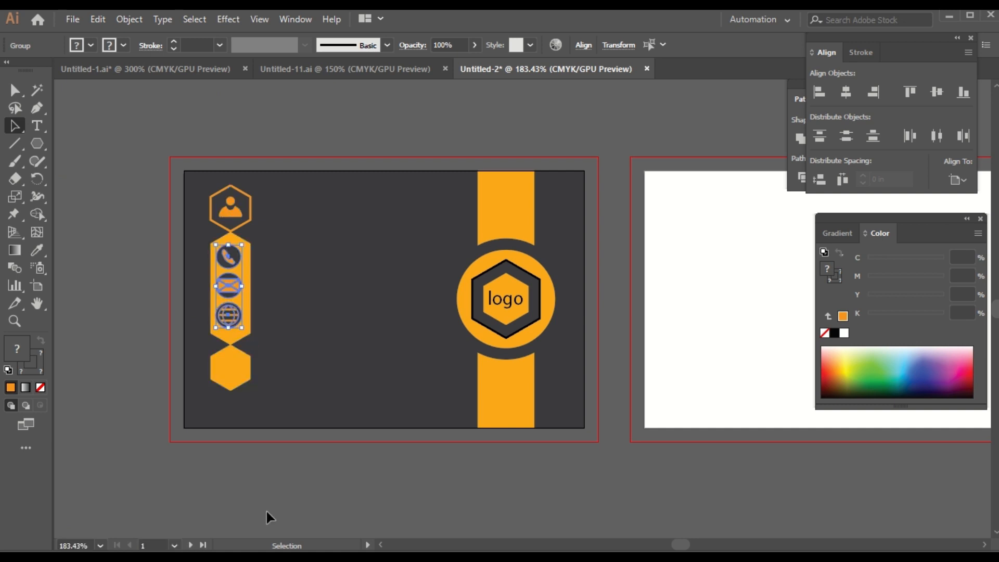
key("Right")
key("Right")
key("Right")
key("Right")
key("Right")
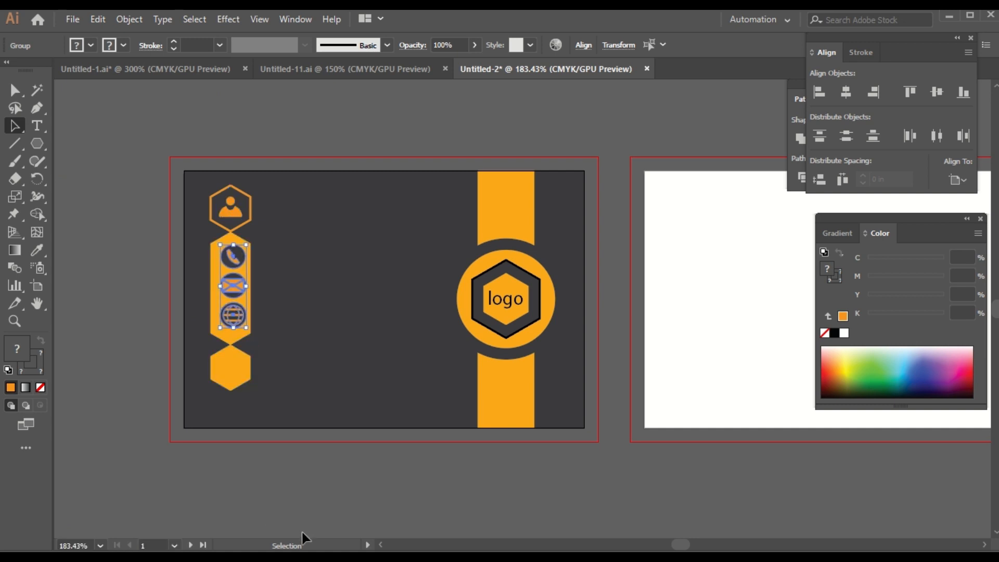
key("Left")
key("Left")
key("Left")
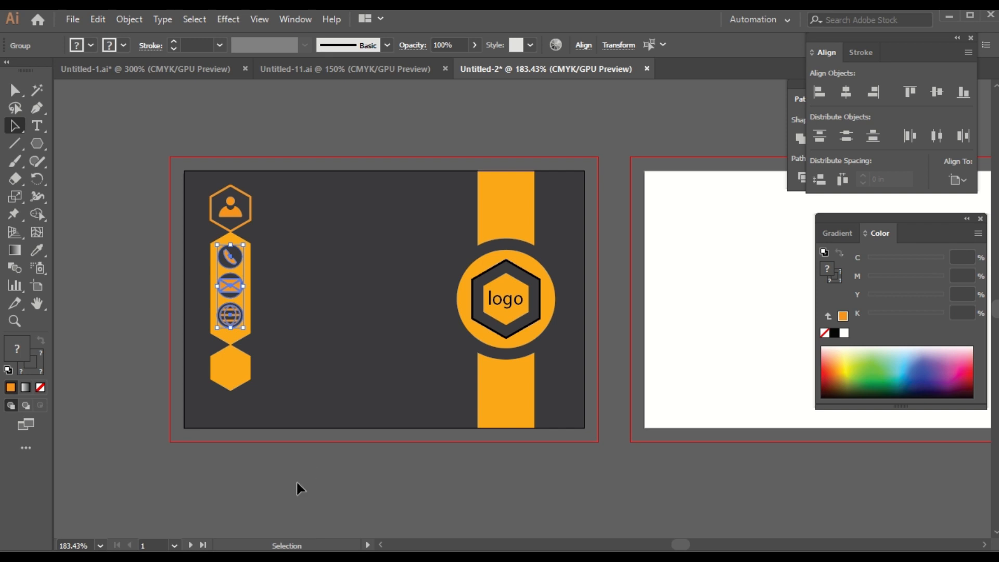
left_click(296, 488)
left_click(227, 364)
left_click(123, 46)
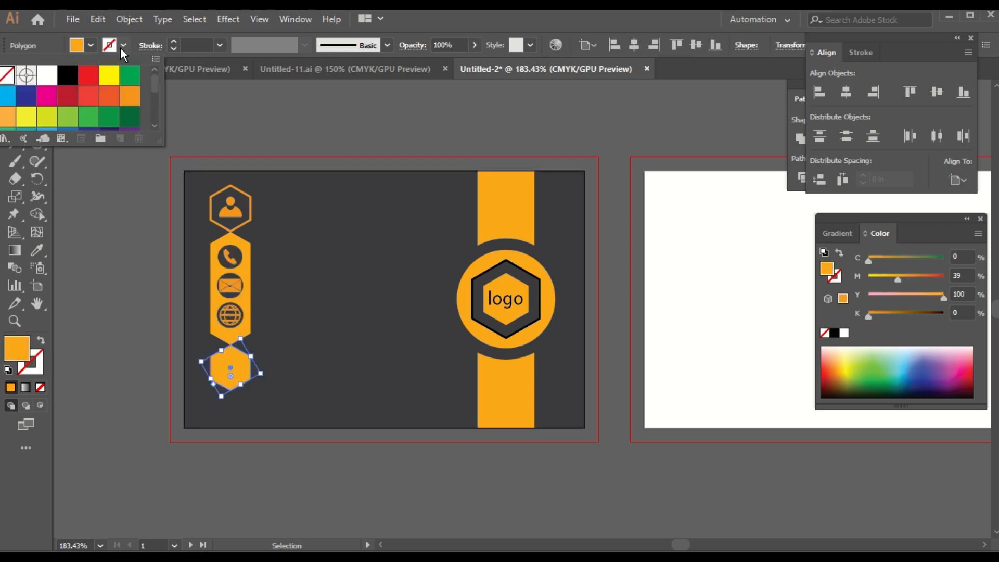
Step: Give the bottom hexagon an orange outline and a dark grey K 90 fill
left_click(129, 104)
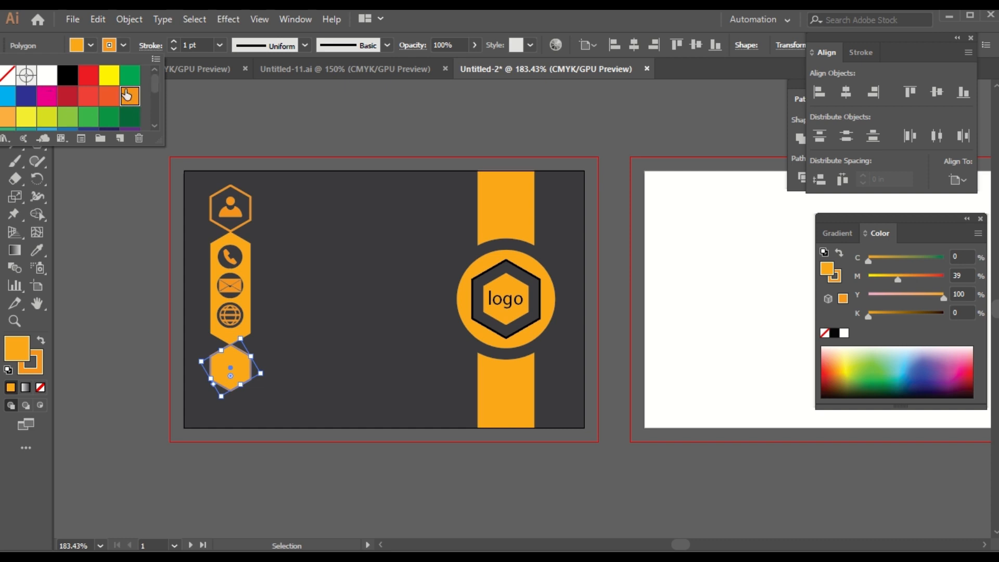
left_click(92, 45)
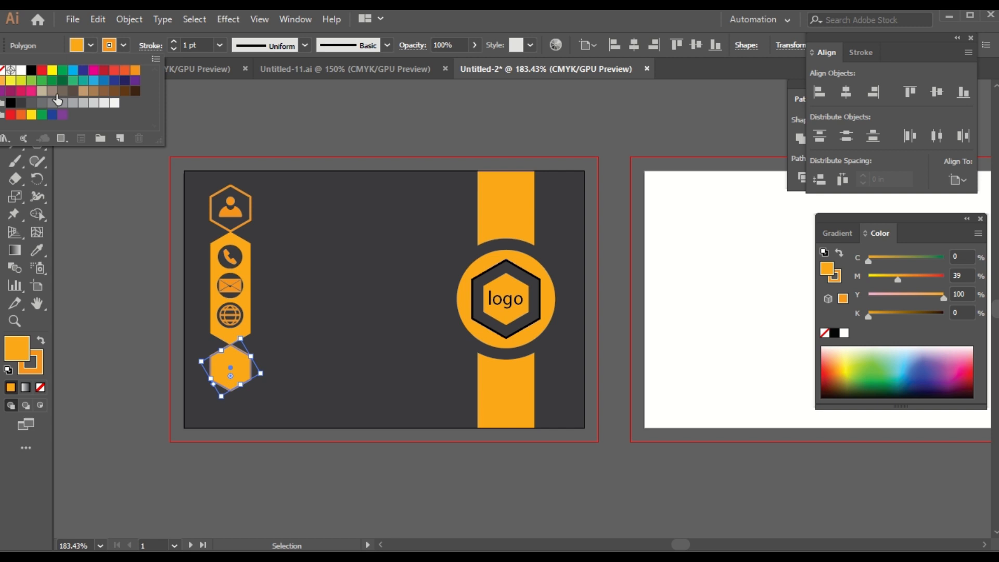
left_click(22, 104)
left_click(256, 512)
left_click(256, 512)
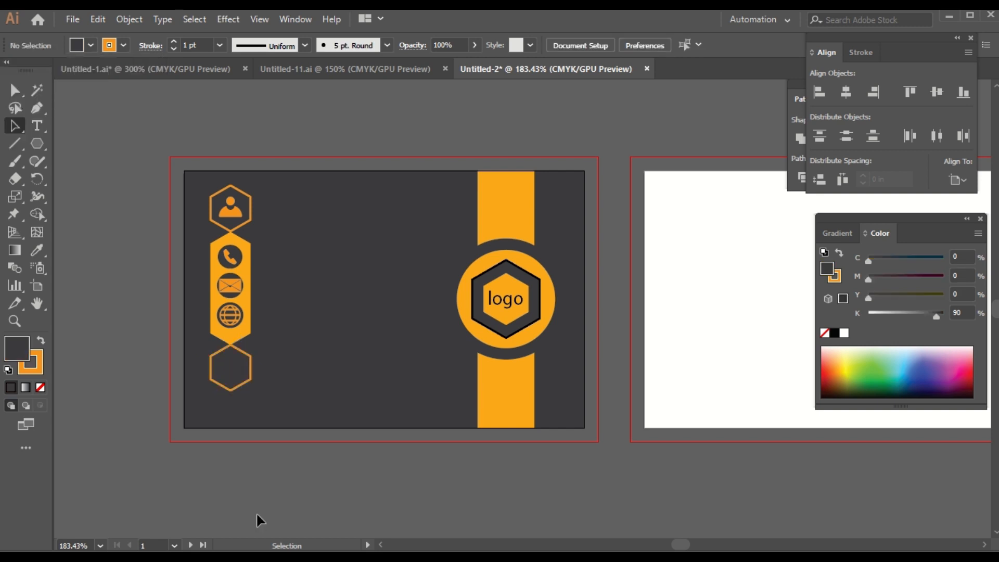
Step: Copy the house icon from the white card into the bottom hexagon
left_click(222, 68)
left_click(127, 440)
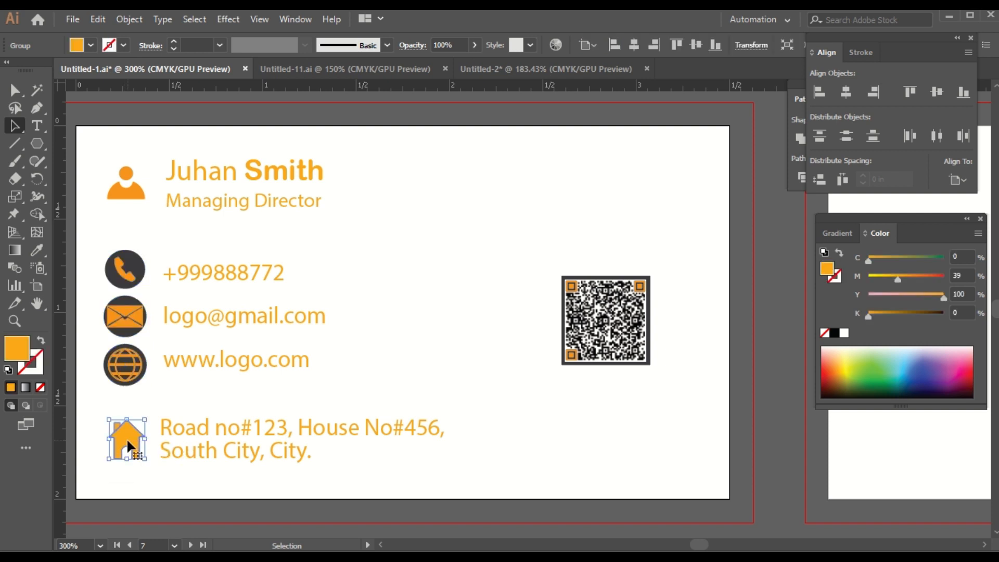
left_click_drag(126, 438, 597, 103)
left_click_drag(602, 67, 233, 369)
left_click(296, 513)
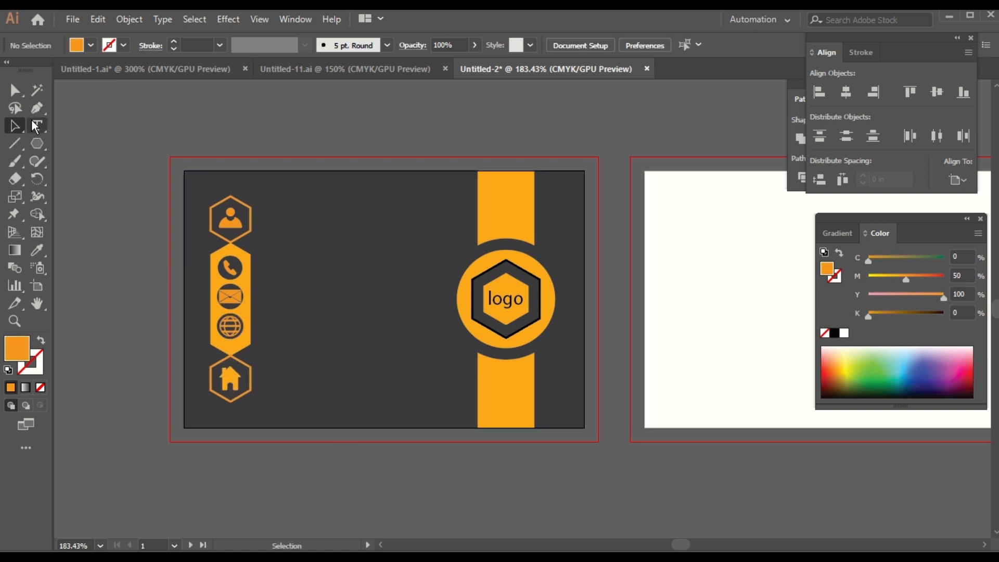
Step: Type the cardholder's name with 'Director' on a second line beside the person icon
left_click(36, 126)
left_click(284, 217)
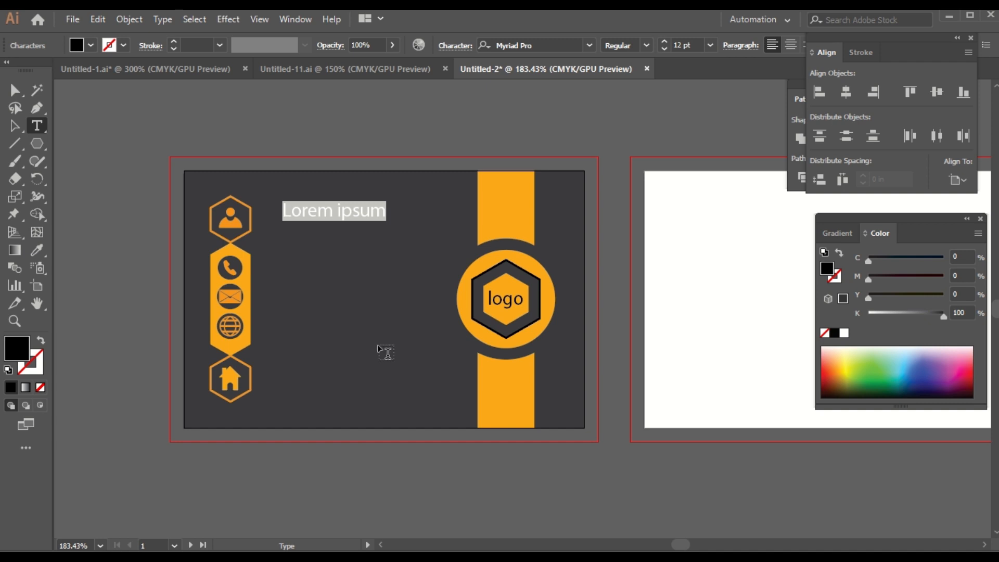
type("Juhan ")
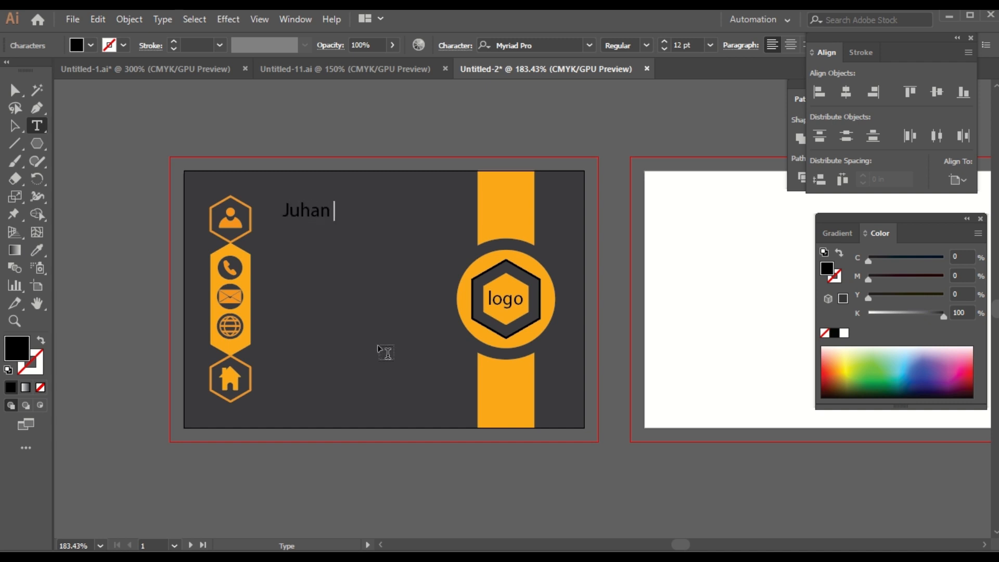
type("Smith")
key("Return")
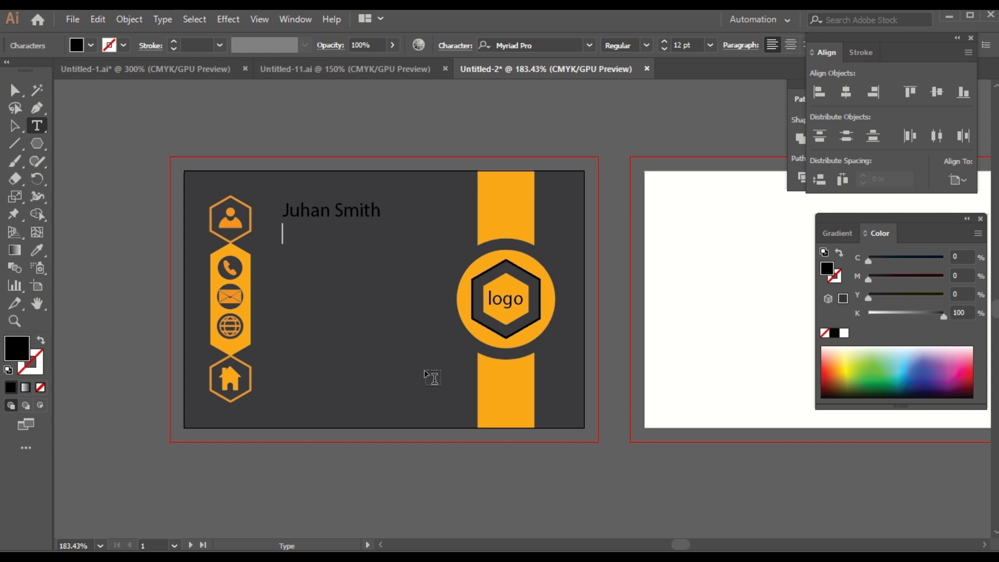
type("Director")
left_click(13, 124)
Step: Reduce the 'Director' title line to 8 pt
key("t")
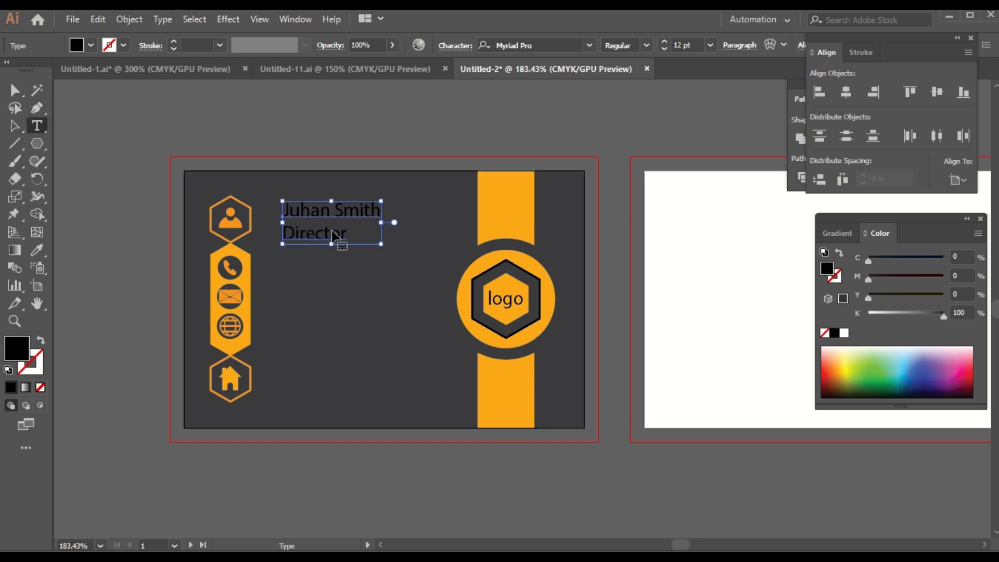
left_click(338, 239)
double_click(312, 235)
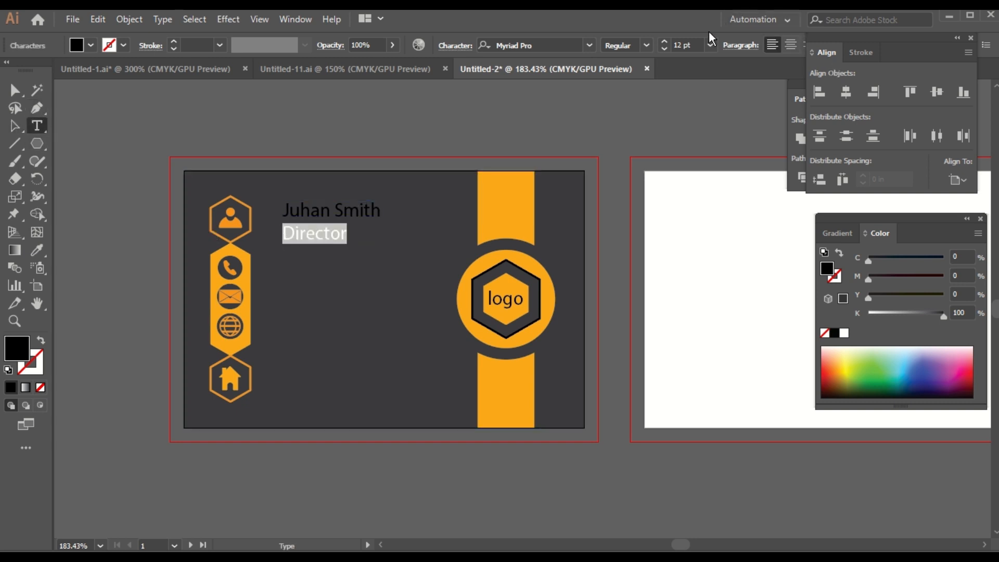
left_click(663, 49)
left_click(663, 49)
left_click(663, 49)
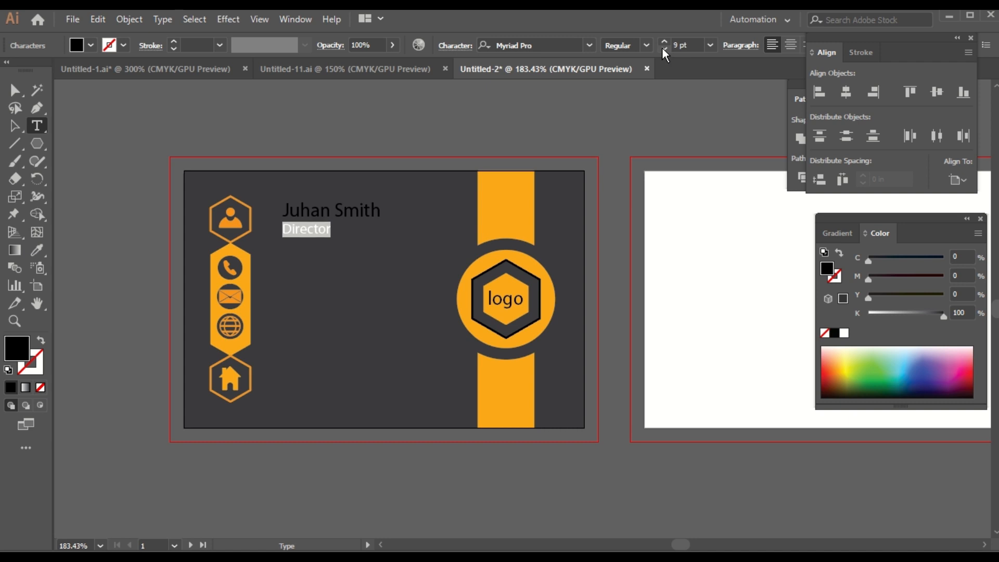
left_click(663, 49)
left_click(14, 125)
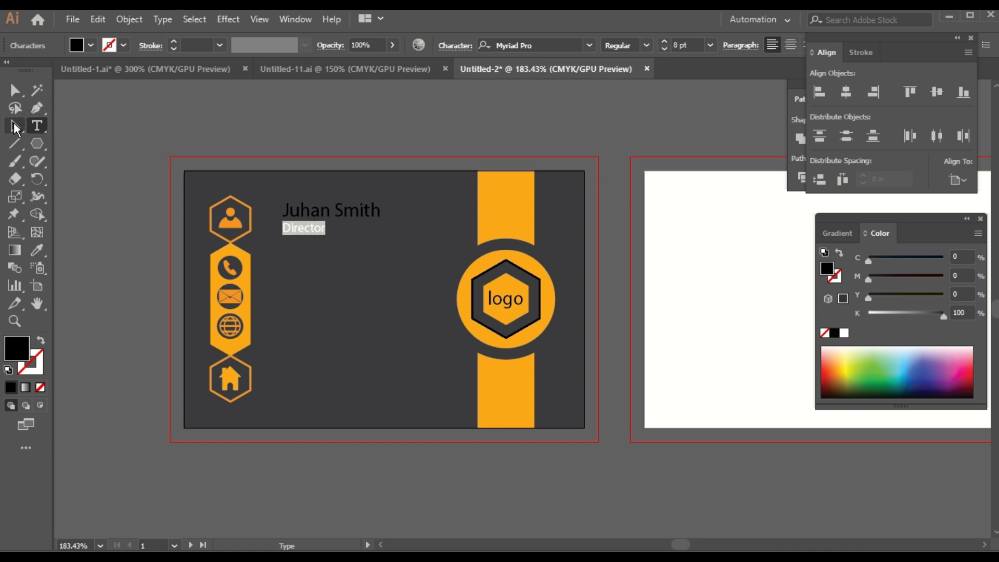
left_click(317, 504)
left_click(331, 229)
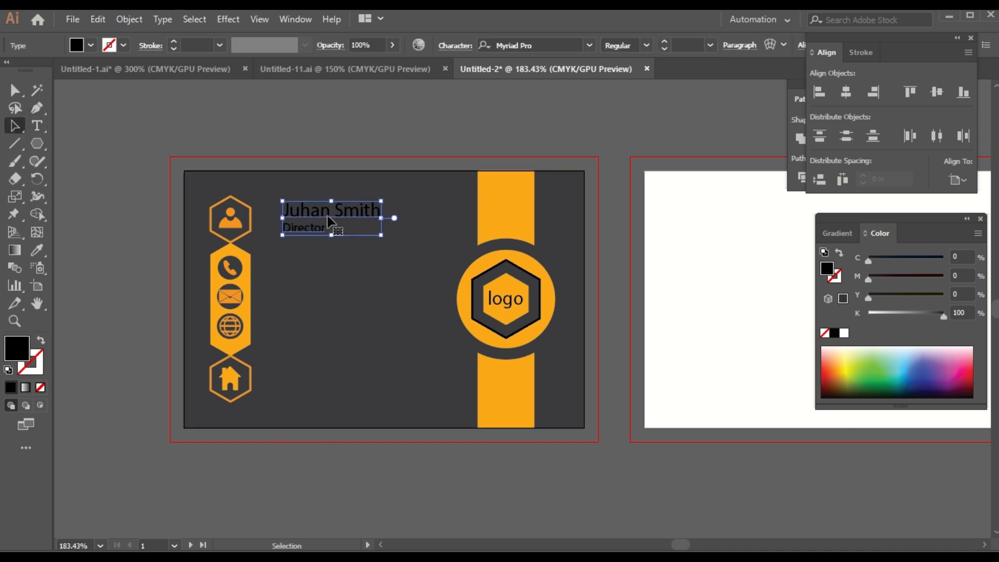
Step: Colour the name text orange and set the surname in Arial Rounded MT Bold
left_click(37, 250)
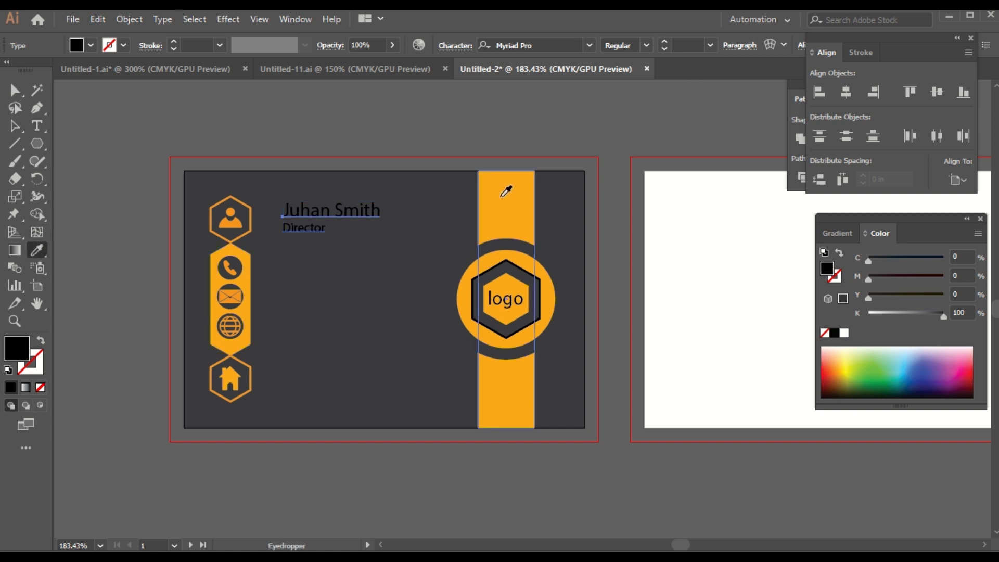
left_click(500, 198)
left_click(15, 126)
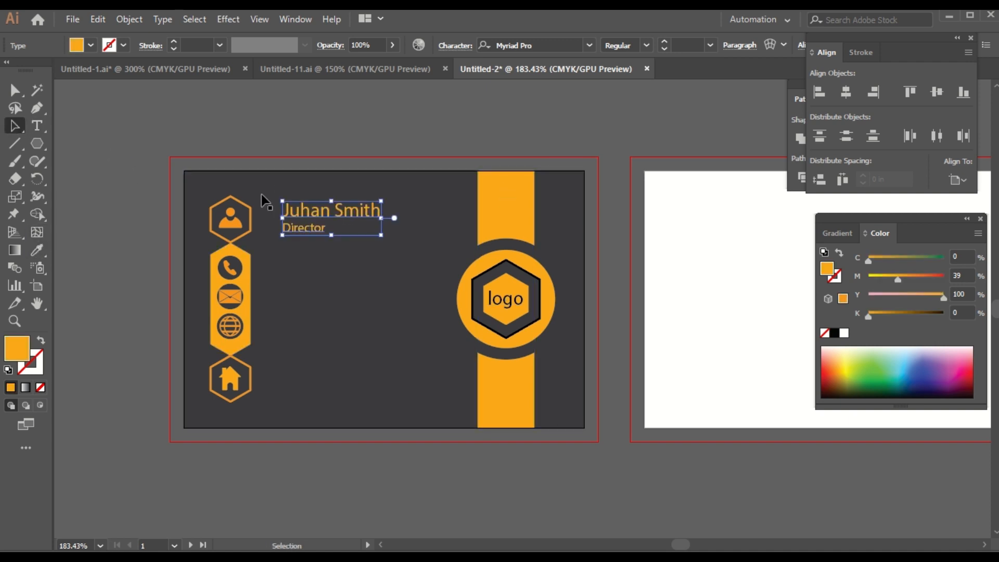
double_click(340, 214)
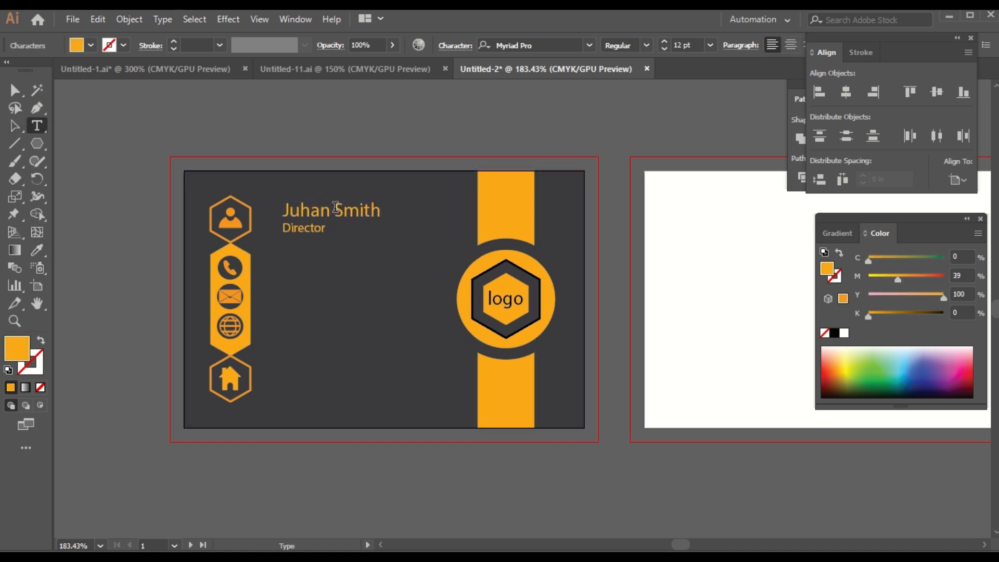
triple_click(371, 214)
left_click_drag(342, 214, 385, 218)
left_click(341, 210)
right_click(369, 220)
mouse_move(411, 263)
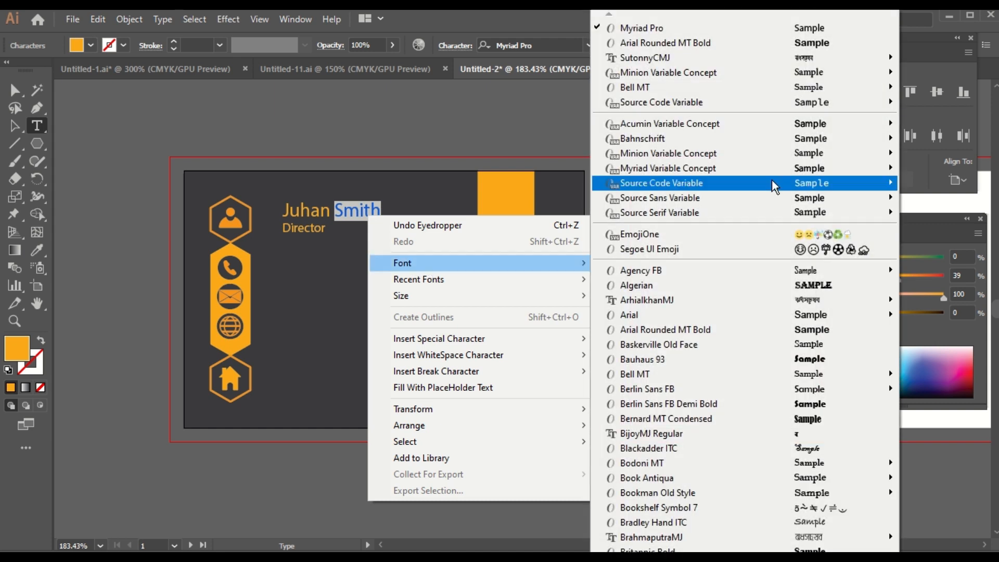
left_click(848, 42)
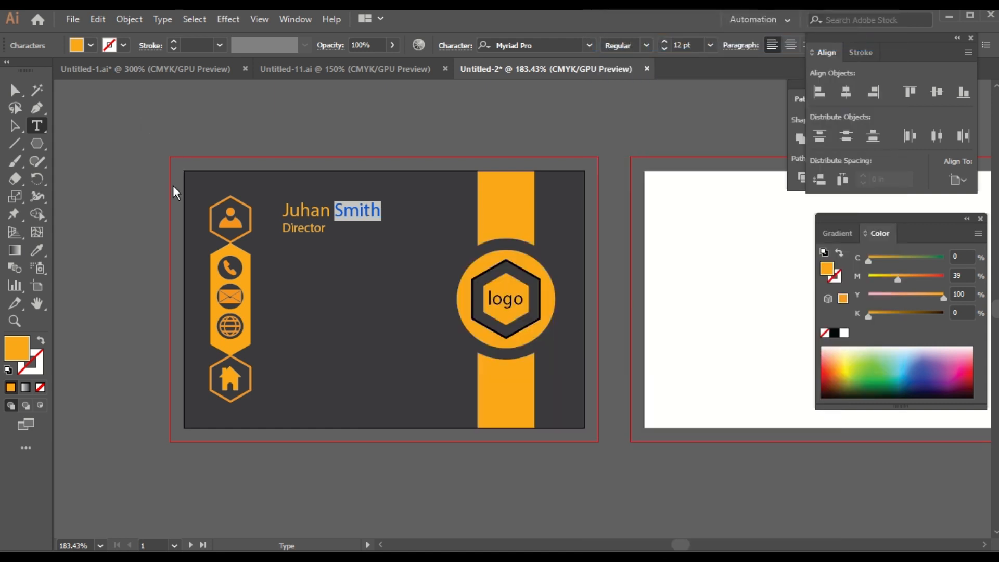
left_click(13, 130)
Step: Nudge the name block beside the top hexagon and place a copy directly below
left_click(286, 482)
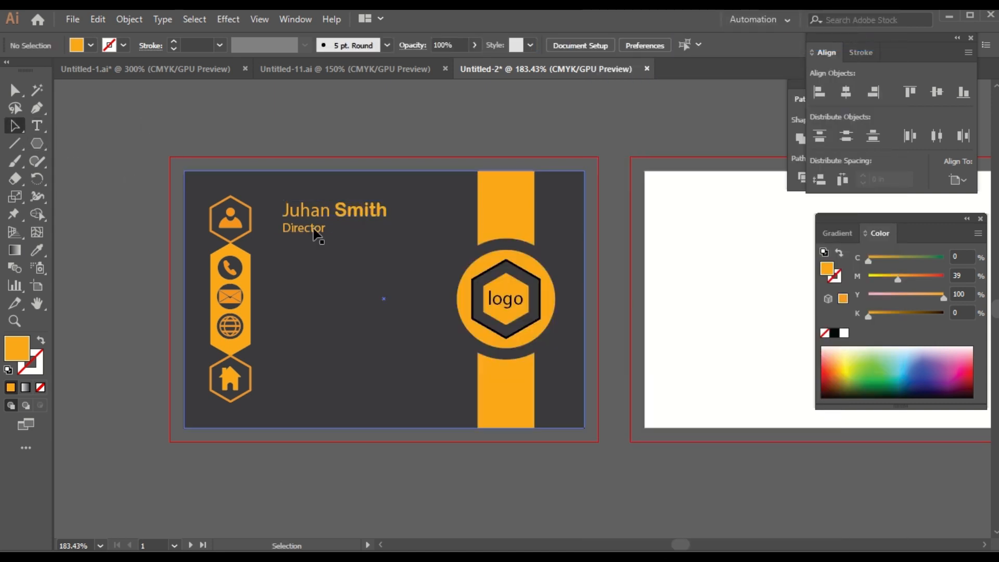
left_click(326, 223)
key("Down")
key("Down")
key("Down")
key("Down")
key("Down")
key("Down")
key("Down")
key("Down")
key("Down")
key("Down")
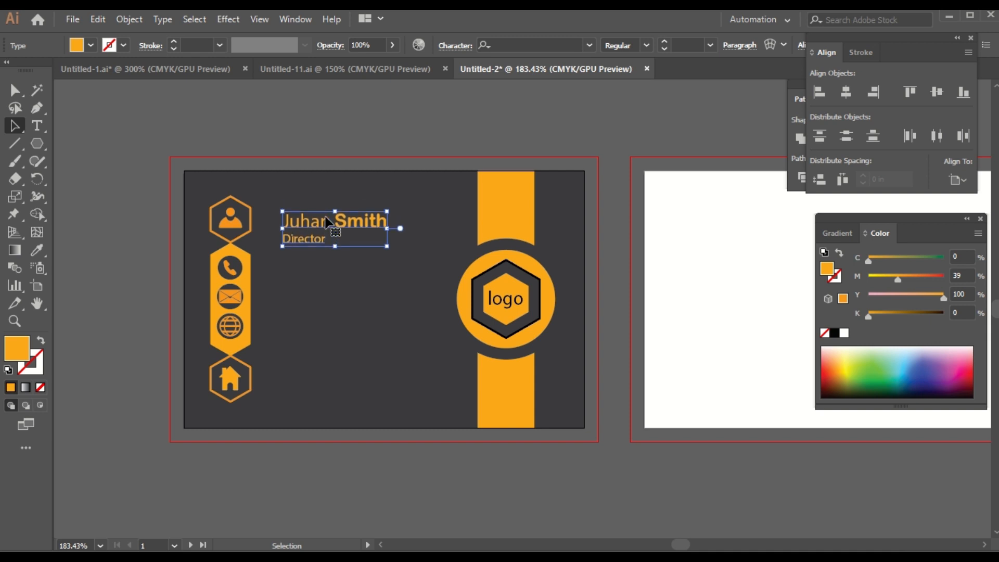
key("Left")
key("Left")
key("Left")
key("Left")
key("Left")
key("Left")
key("Left")
key("Left")
key("Left")
key("Left")
key("Left")
key("Left")
key("Left")
key("Left")
key("Left")
key("Left")
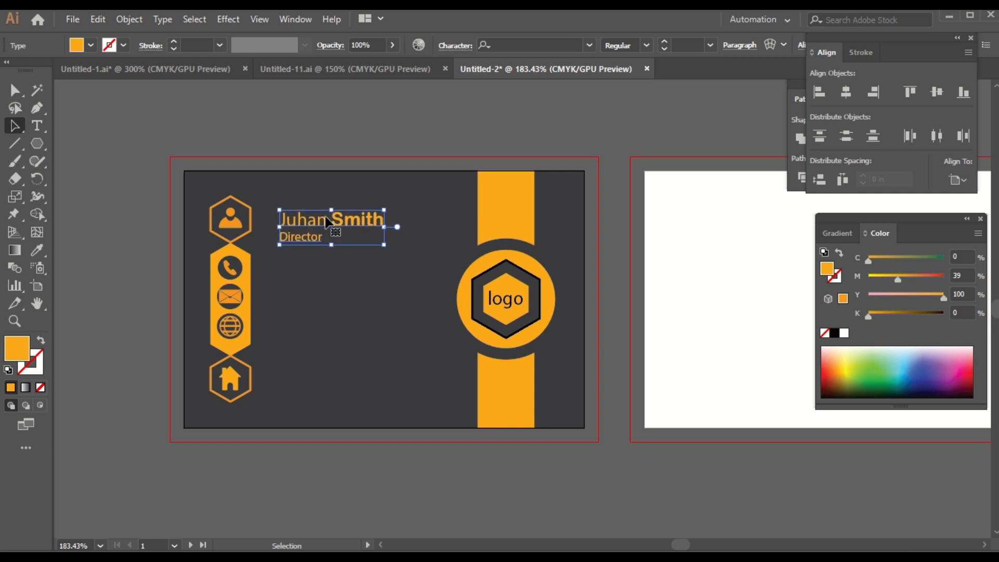
key("Up")
key("Up")
key("Up")
key("Up")
key("Up")
key("Up")
key("Up")
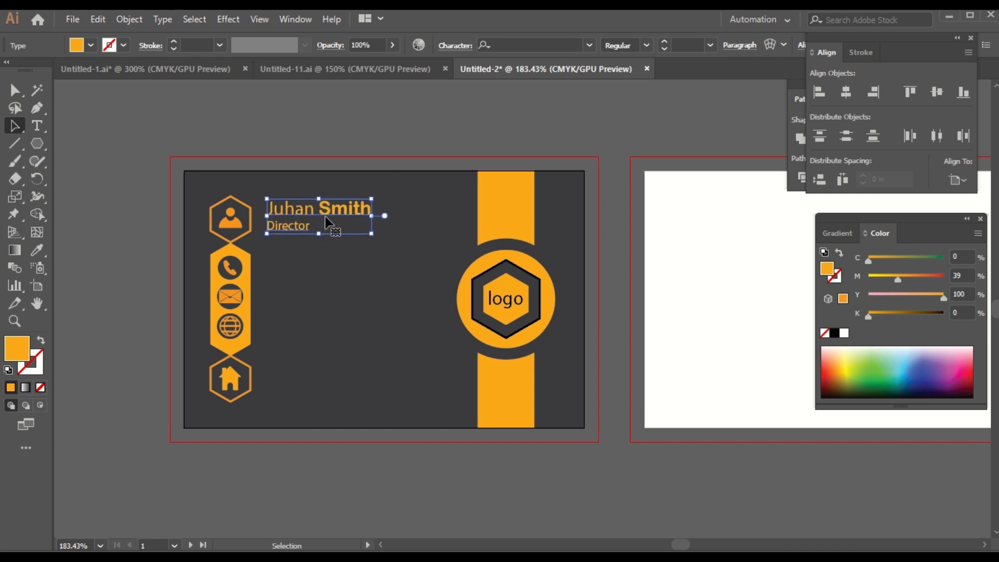
key("Left")
key("Left")
key("Left")
key("Left")
key("Left")
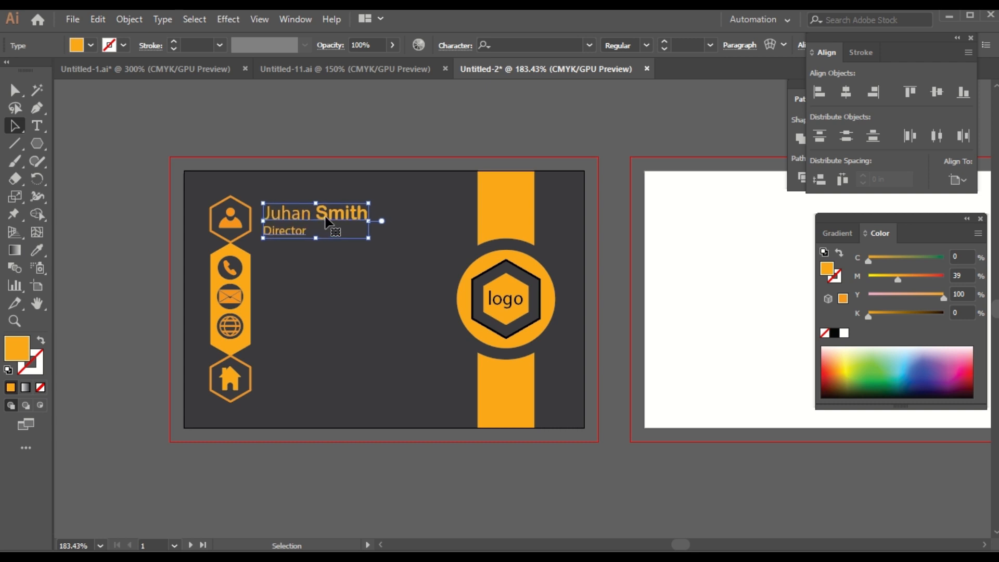
left_click(298, 522)
left_click(292, 227)
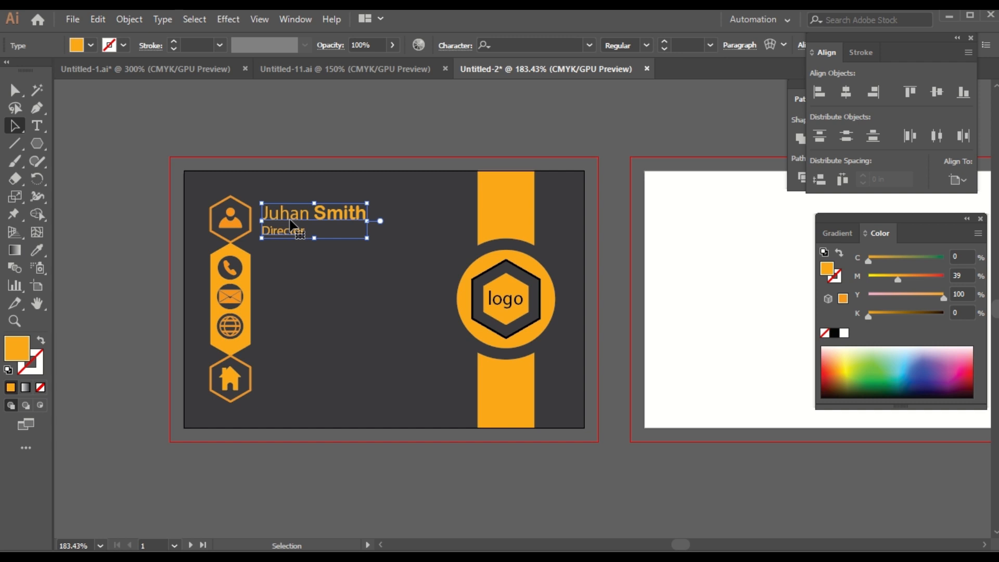
left_click_drag(291, 227, 297, 270)
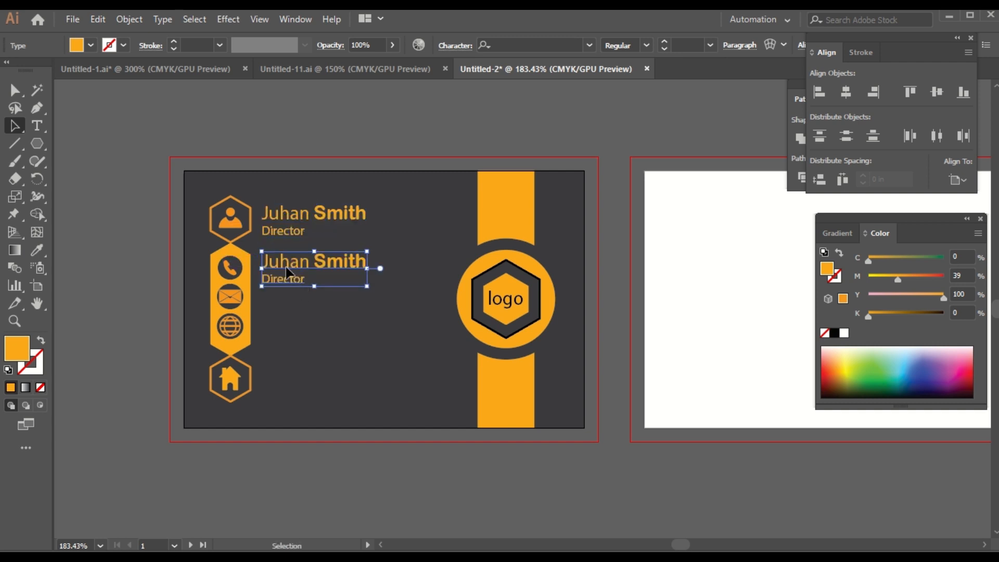
Step: Replace the copied text with the phone number, e-mail address and website lines
key("t")
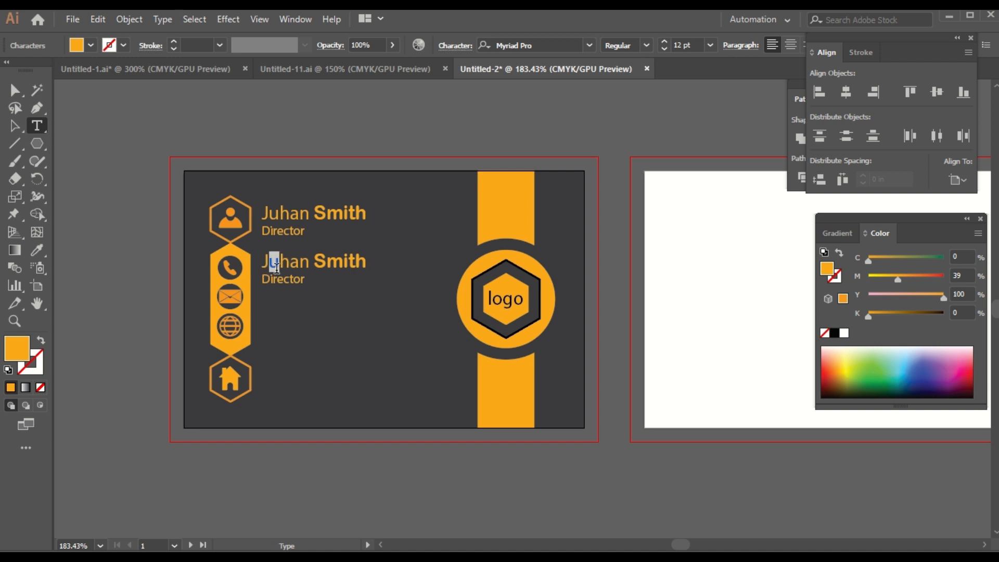
left_click_drag(268, 261, 321, 296)
key("BackSpace")
key("BackSpace")
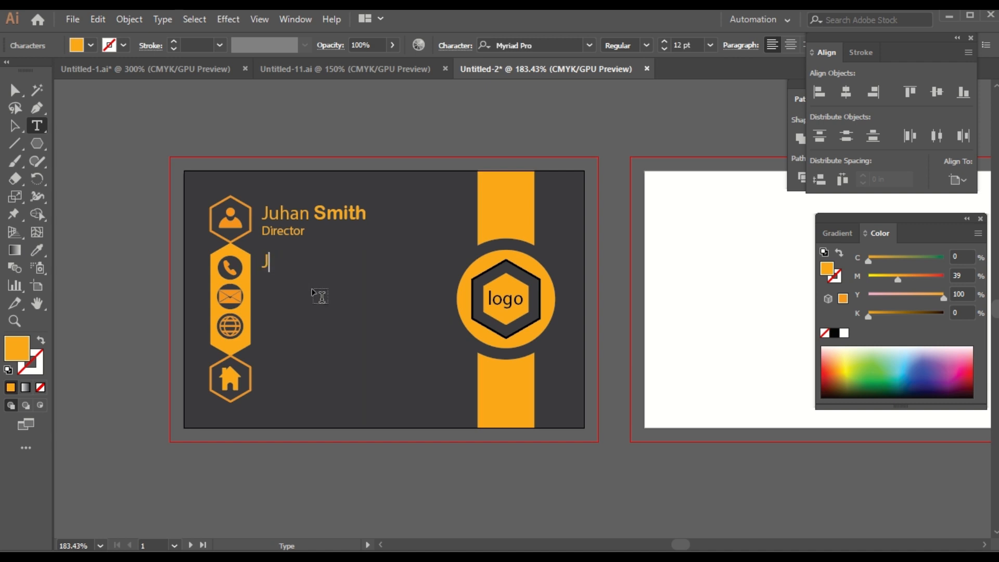
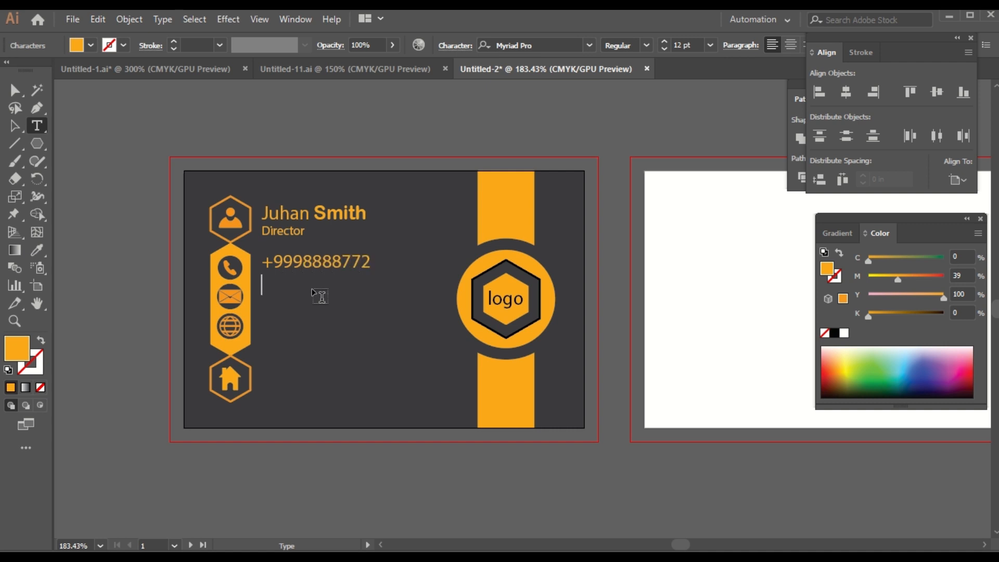
key("Return")
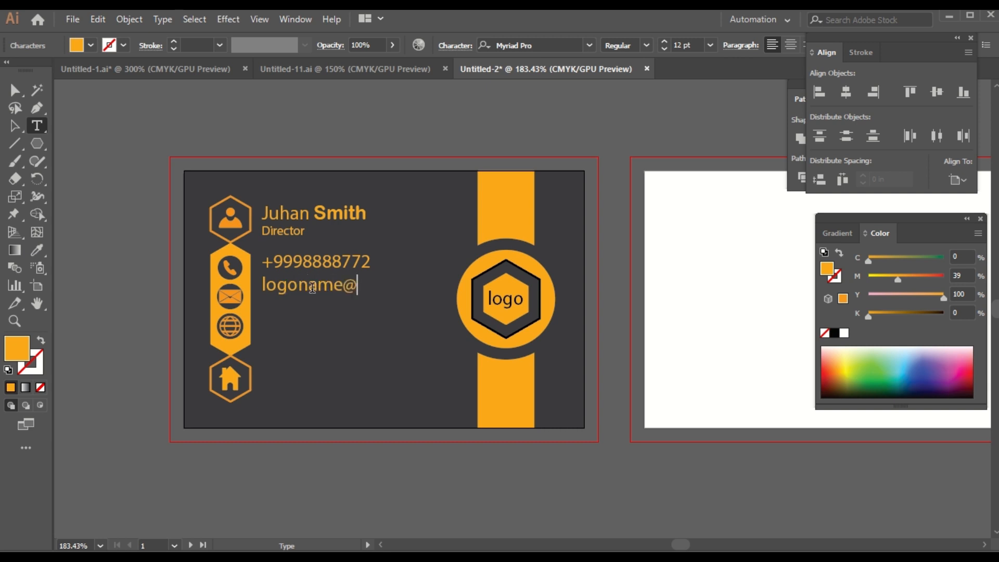
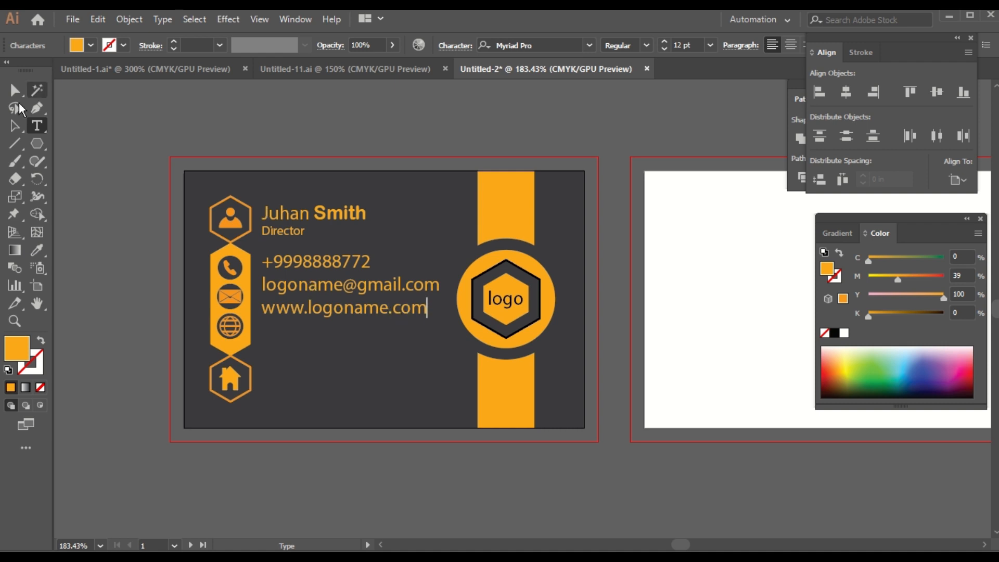
Step: Reduce the contact text size to 9 pt
left_click(16, 125)
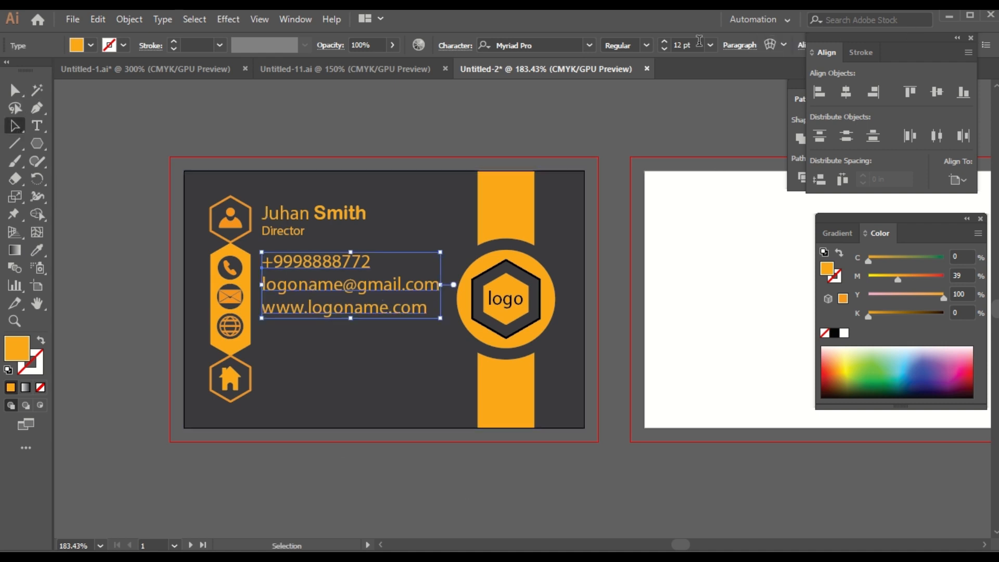
left_click(665, 49)
left_click(665, 49)
left_click(665, 49)
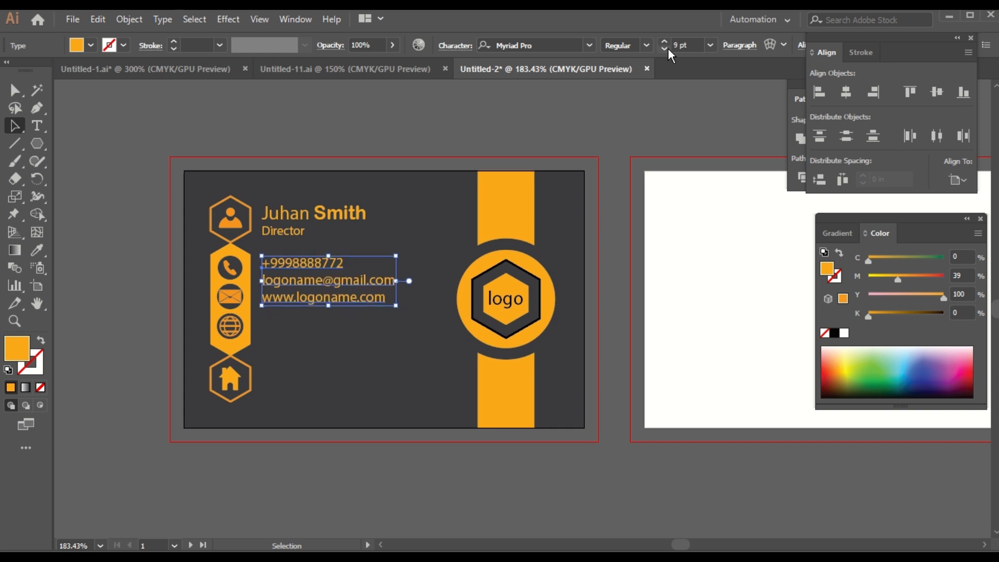
Step: Set 9 pt Space Before on each contact paragraph
left_click(739, 45)
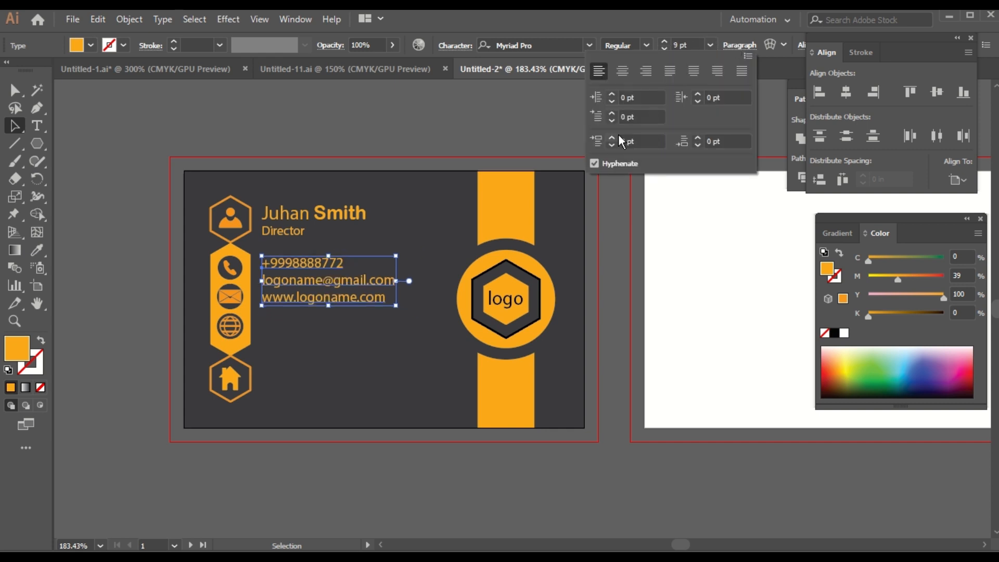
left_click(612, 138)
left_click(612, 138)
left_click(612, 138)
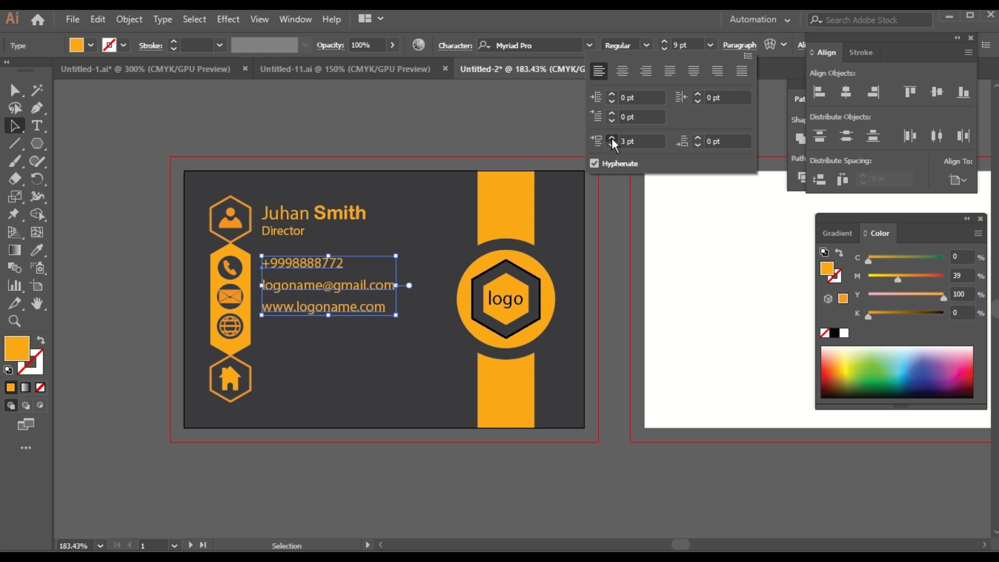
left_click(612, 140)
left_click(612, 140)
left_click(612, 139)
left_click(612, 140)
left_click(612, 139)
left_click(612, 140)
left_click(612, 140)
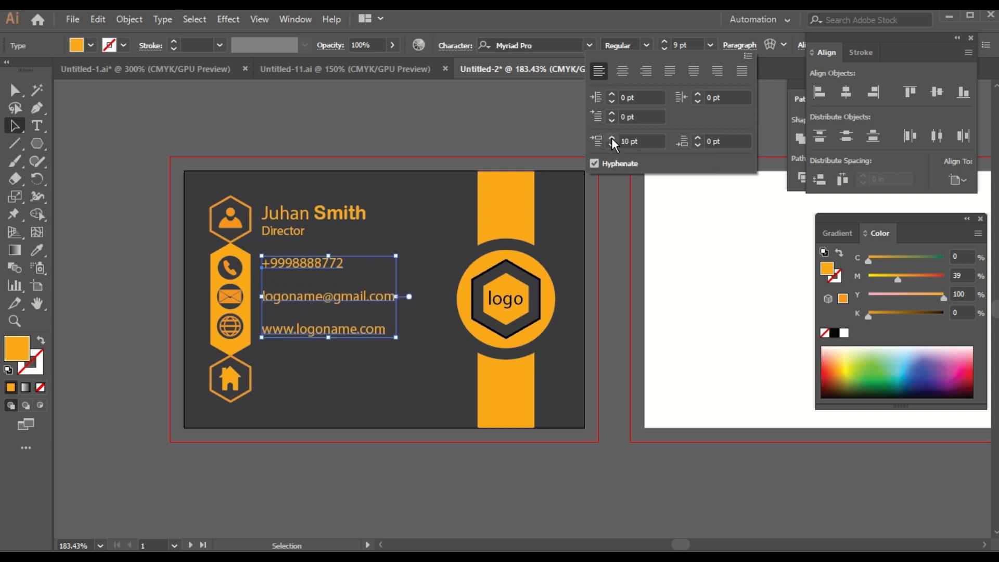
left_click(612, 145)
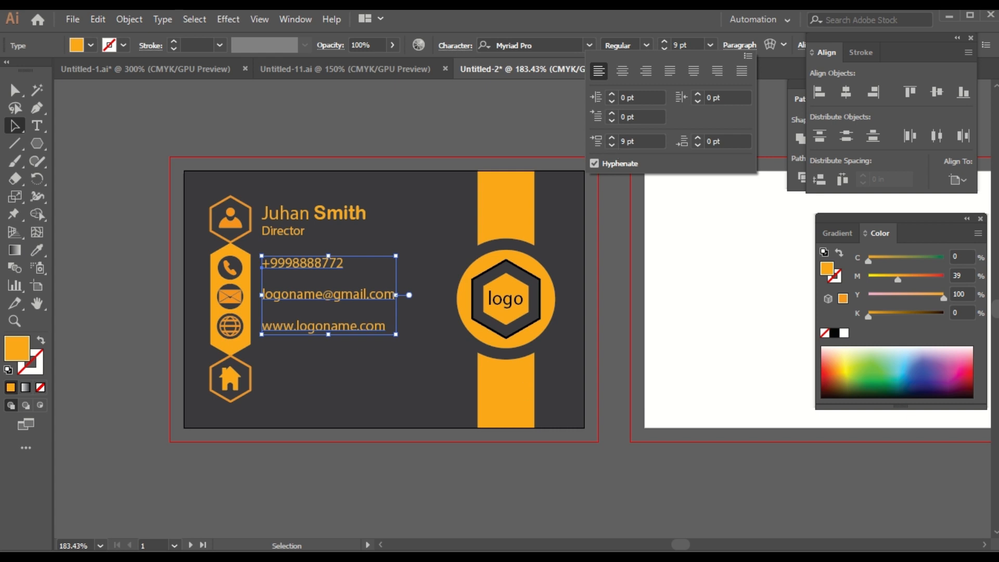
left_click(319, 487)
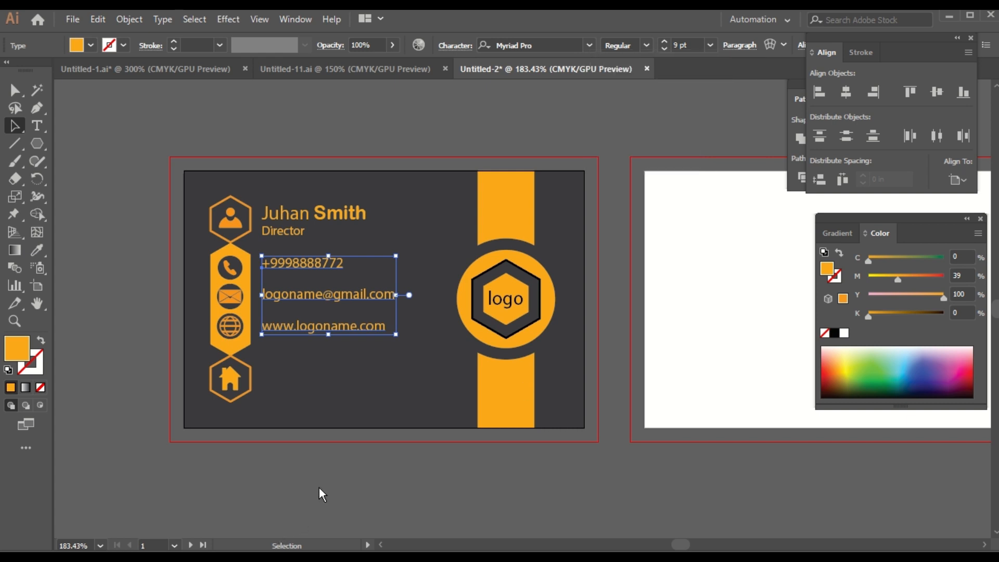
left_click(293, 489)
left_click(312, 329)
Step: Copy the contacts beside the house hexagon and replace them with the two-line postal address
left_click_drag(312, 329, 311, 440)
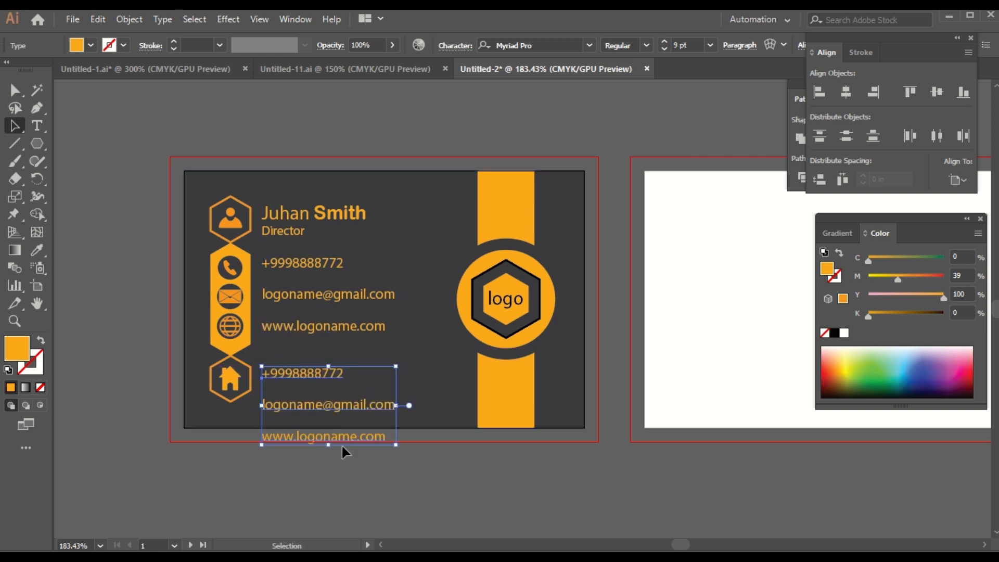
key("t")
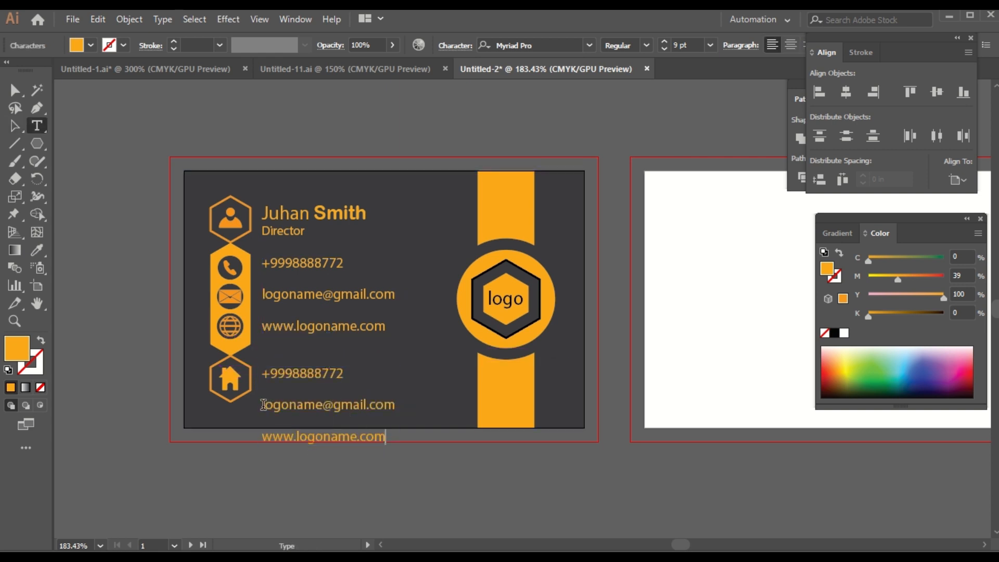
left_click_drag(264, 405, 408, 460)
key("BackSpace")
key("BackSpace")
key("BackSpace")
key("BackSpace")
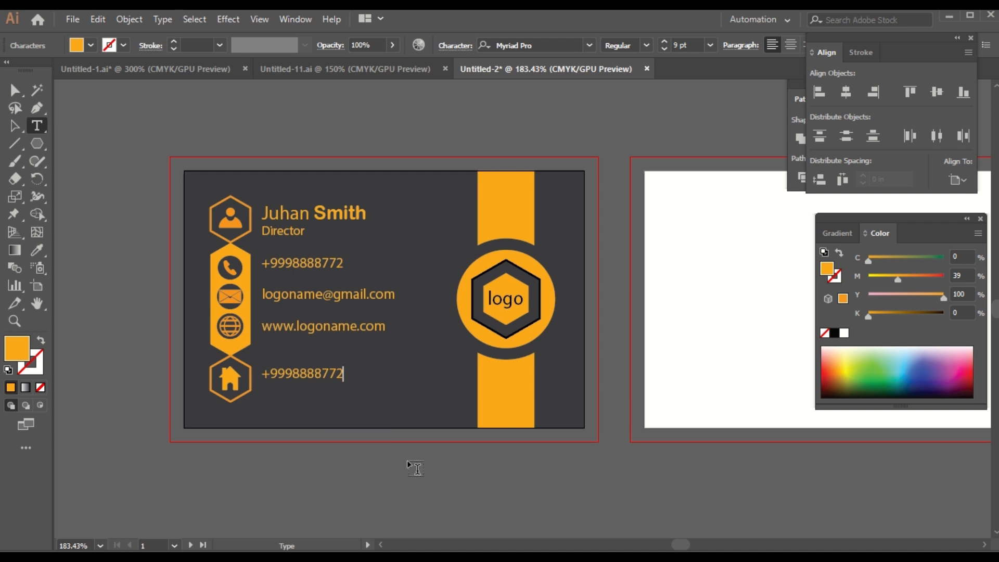
key("BackSpace")
key("BackSpace")
key("BackSpace")
key("BackSpace")
key("BackSpace")
key("BackSpace")
key("BackSpace")
key("BackSpace")
key("BackSpace")
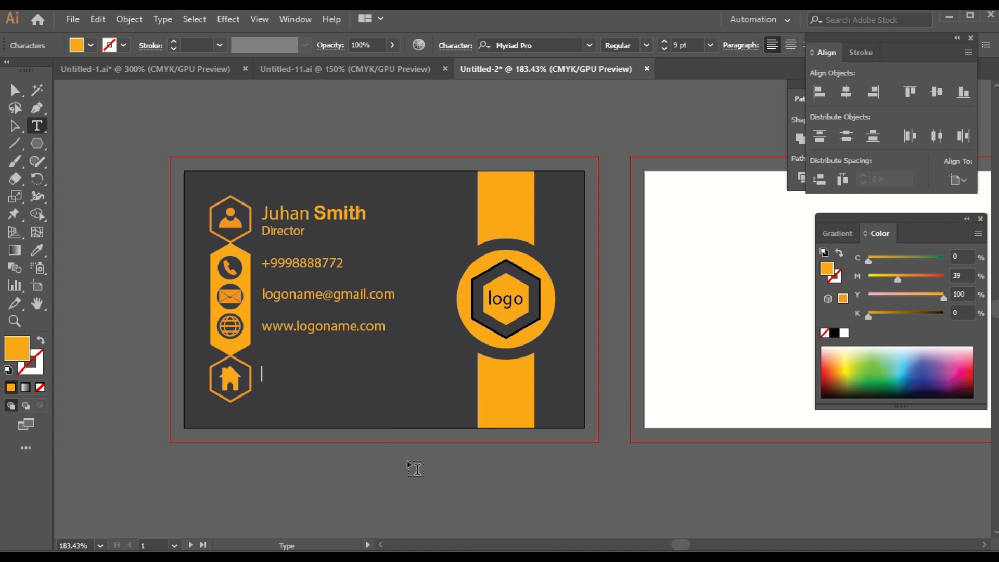
type("Road no#123, House no")
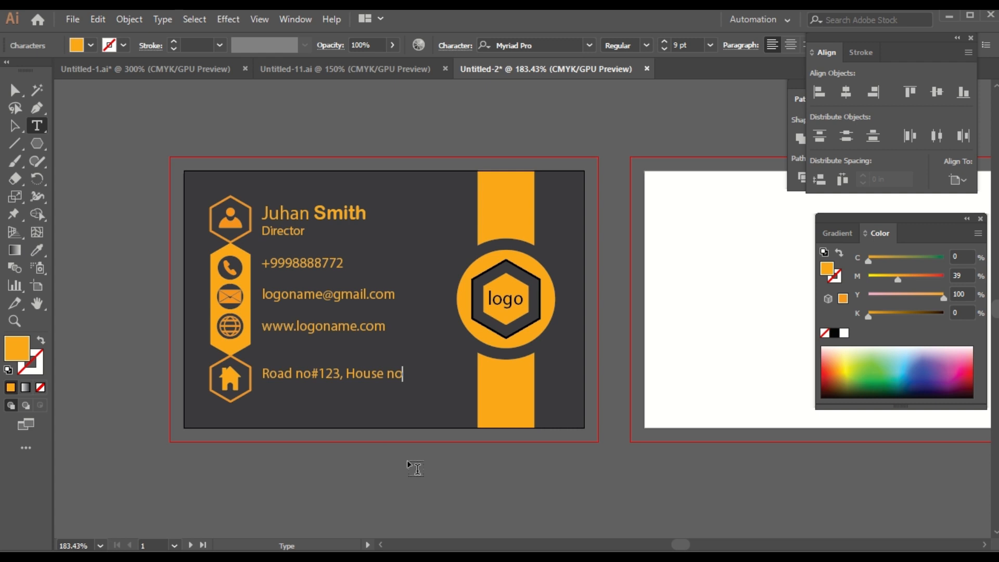
type("#32")
key("Return")
type("South City")
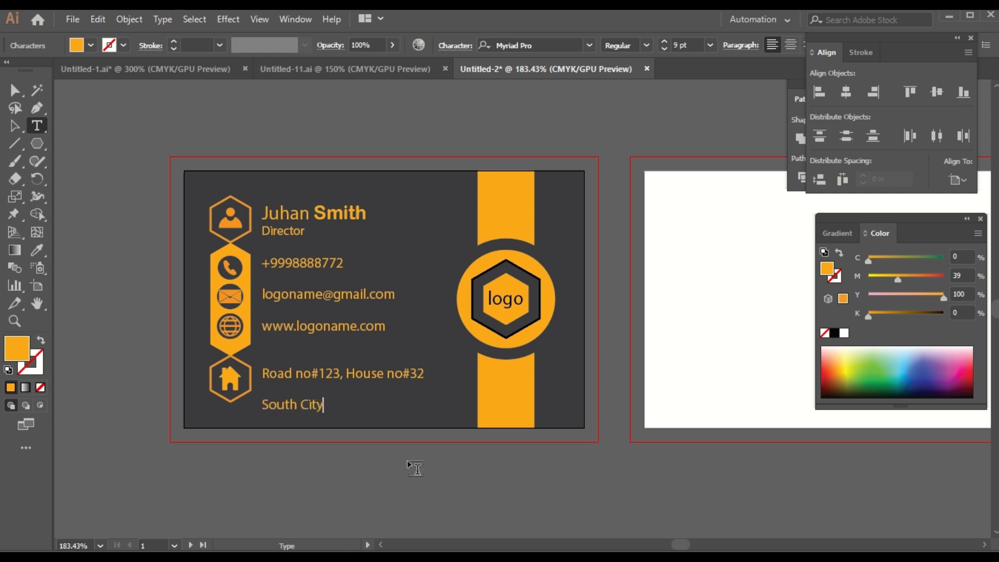
type(", City")
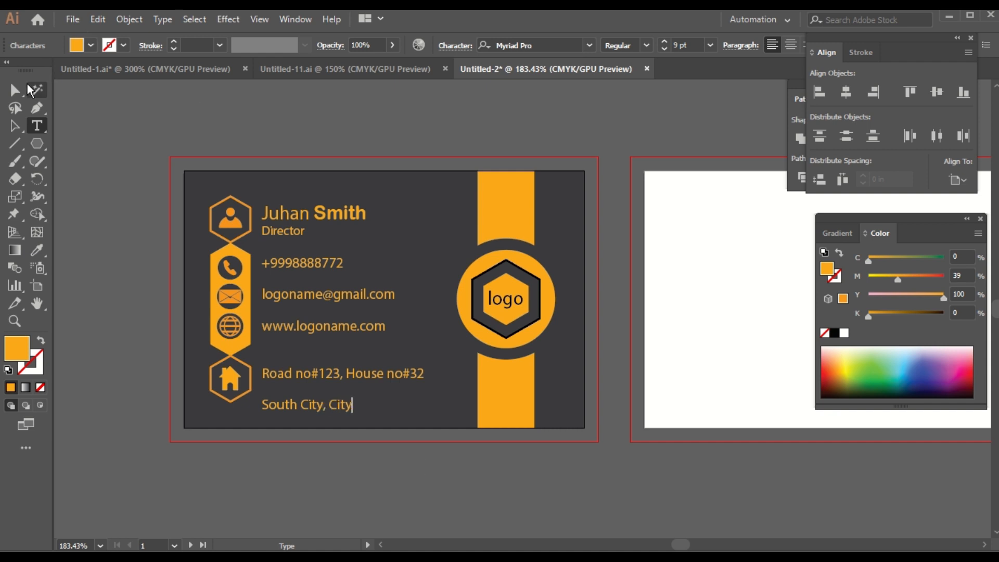
Step: Tighten the address paragraph spacing to -2 pt
left_click(14, 125)
left_click(739, 46)
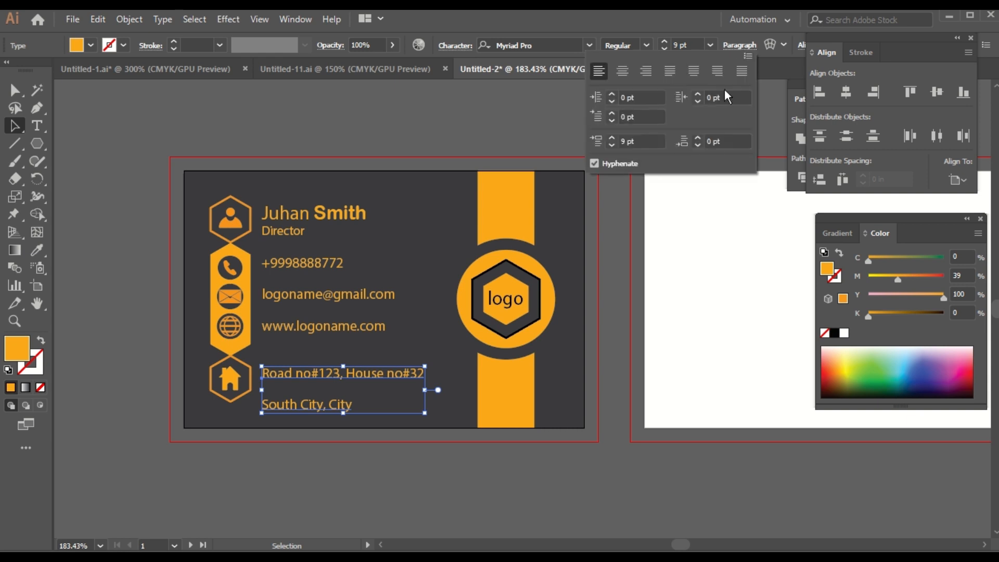
left_click(614, 136)
left_click(613, 136)
left_click(613, 136)
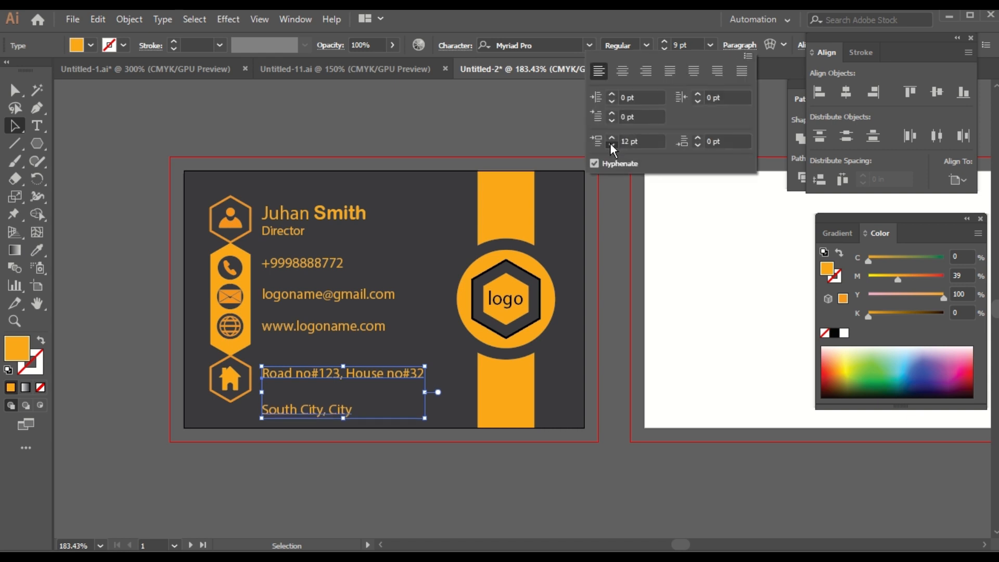
left_click(611, 144)
left_click(611, 144)
left_click(611, 144)
left_click(611, 144)
left_click(611, 145)
left_click(611, 144)
left_click(611, 144)
left_click(611, 144)
left_click(611, 144)
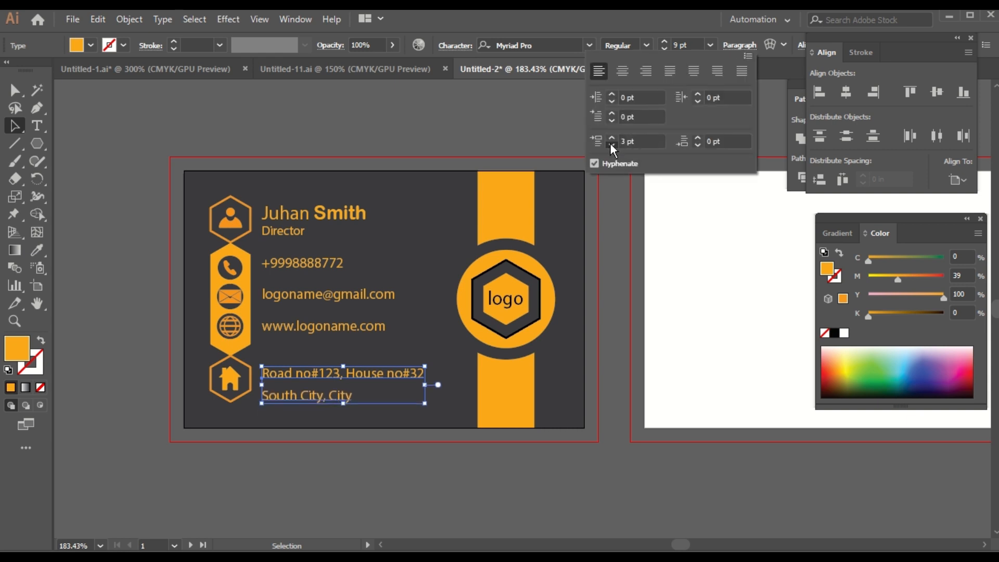
left_click(611, 144)
left_click(611, 145)
left_click(611, 145)
left_click(611, 144)
left_click(611, 144)
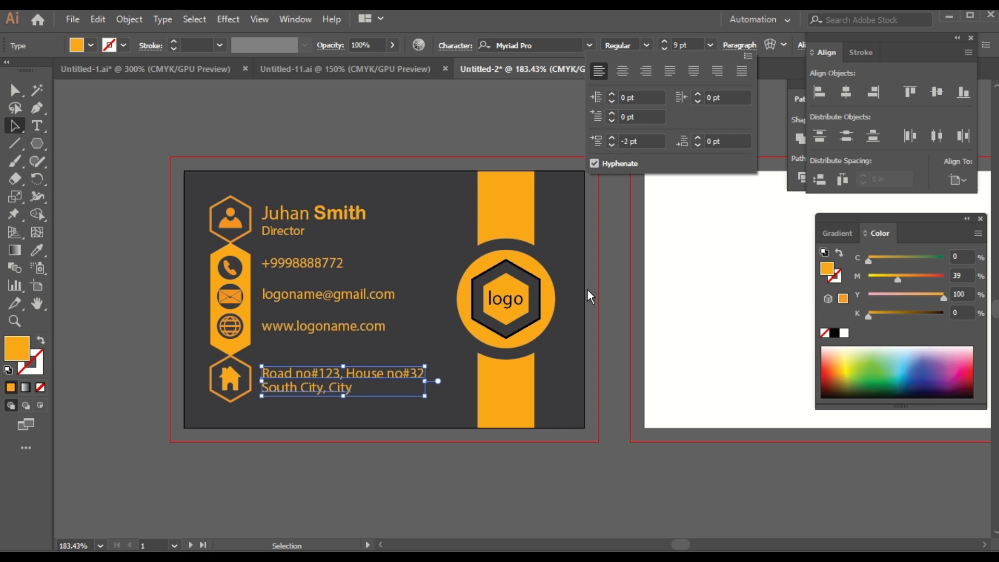
left_click(338, 509)
left_click(339, 509)
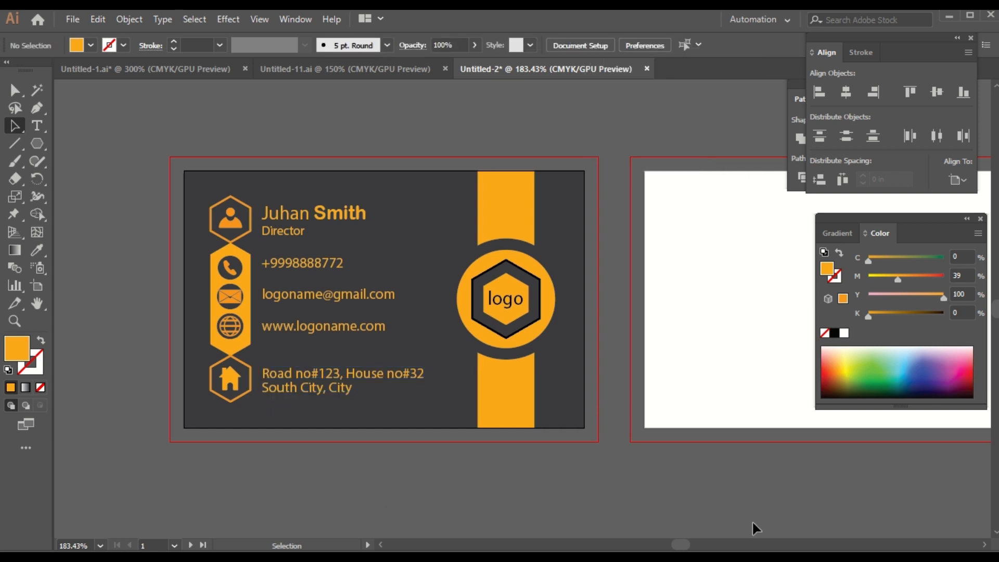
left_click_drag(651, 509, 550, 503)
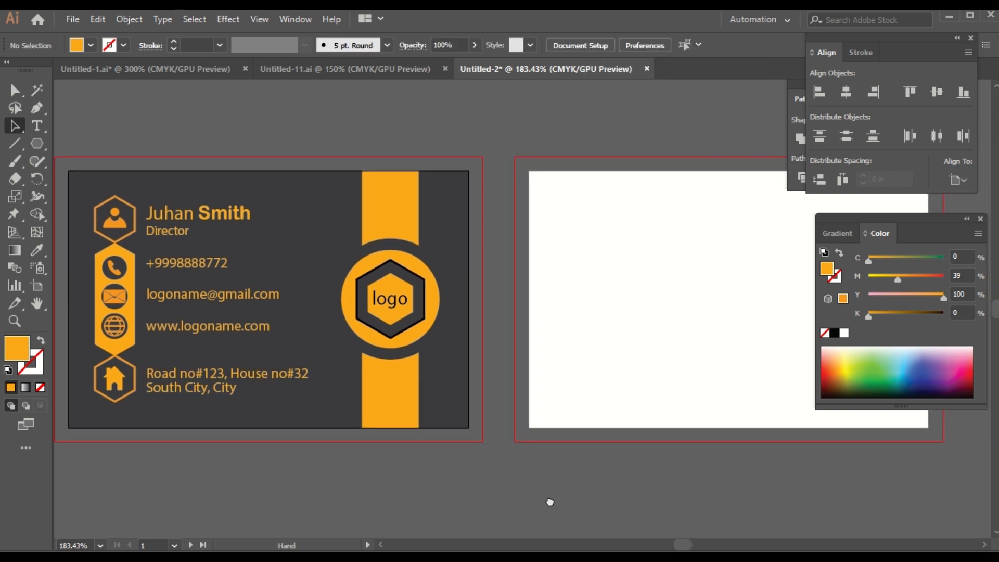
Step: Cover the blank second artboard edge to edge with an orange rectangle
left_click_drag(698, 477, 336, 454)
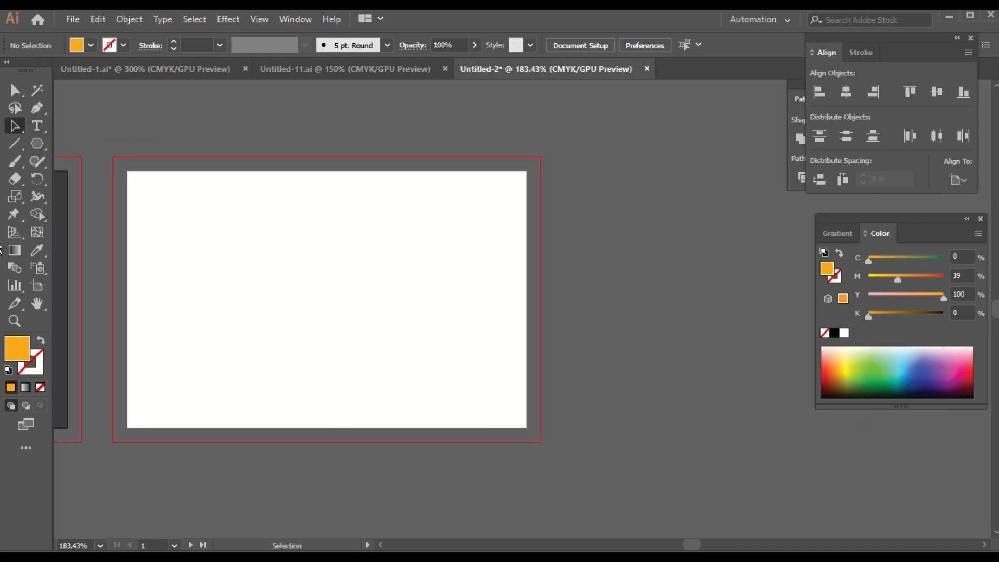
left_click(38, 146)
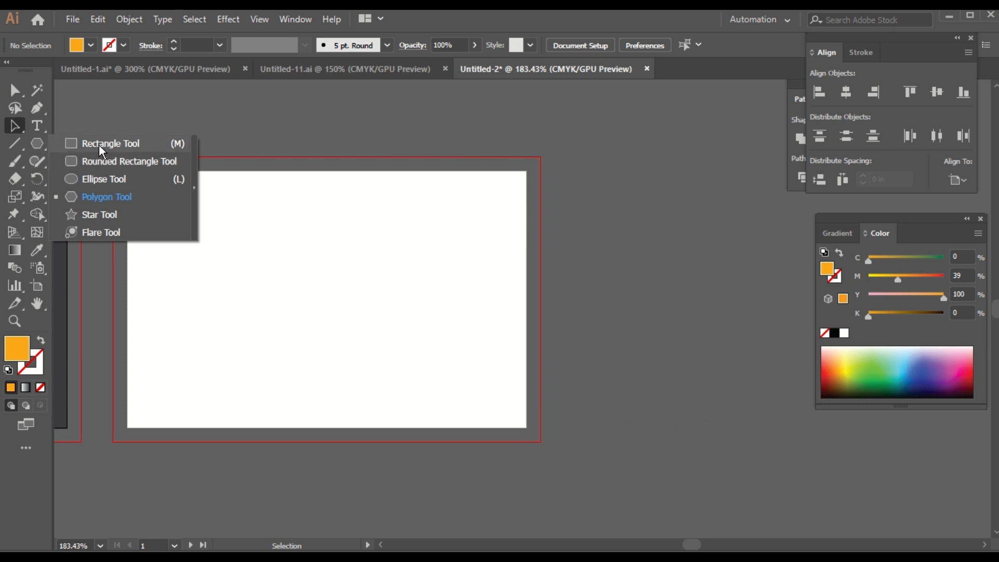
left_click(71, 146)
left_click_drag(127, 172, 527, 427)
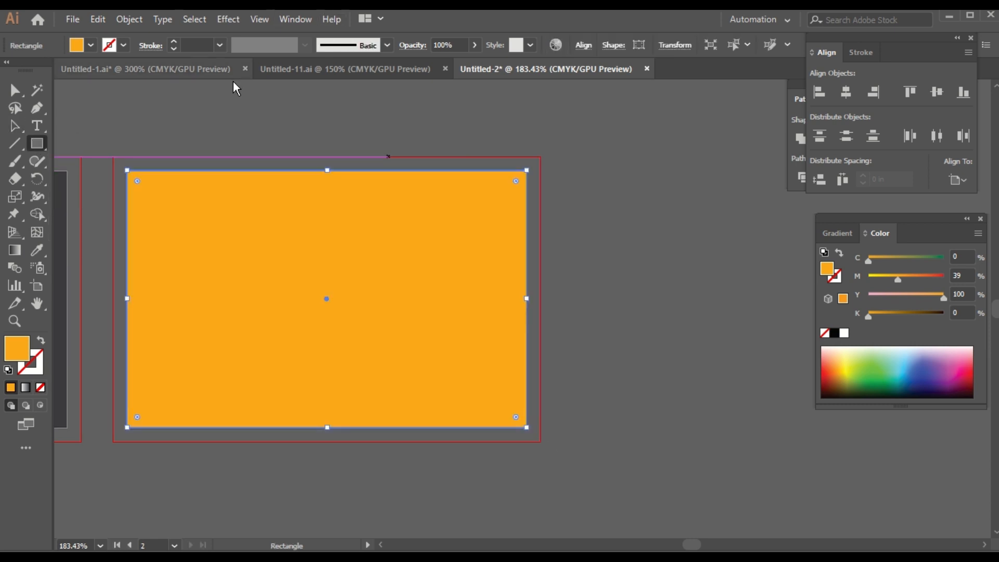
left_click(14, 127)
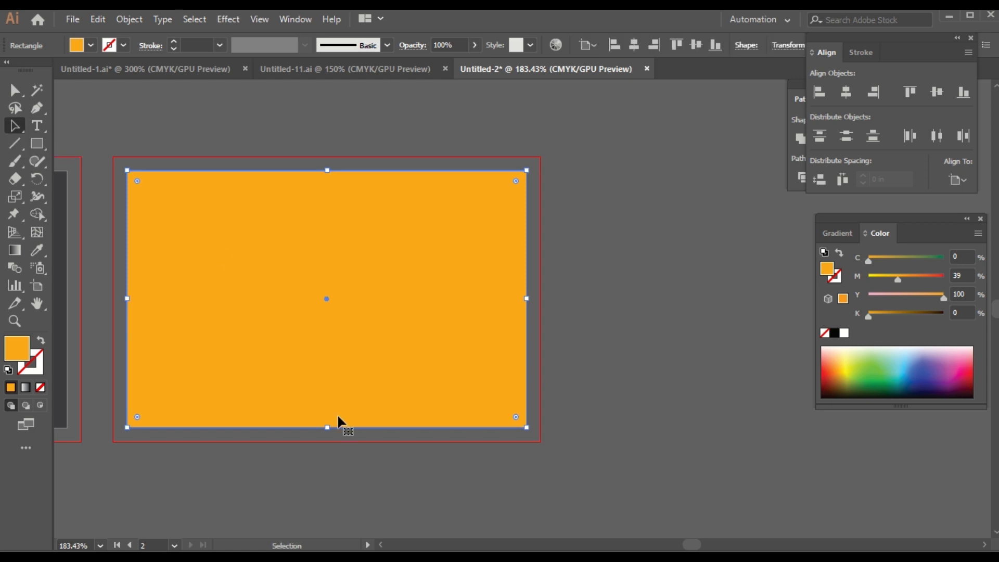
left_click(247, 455)
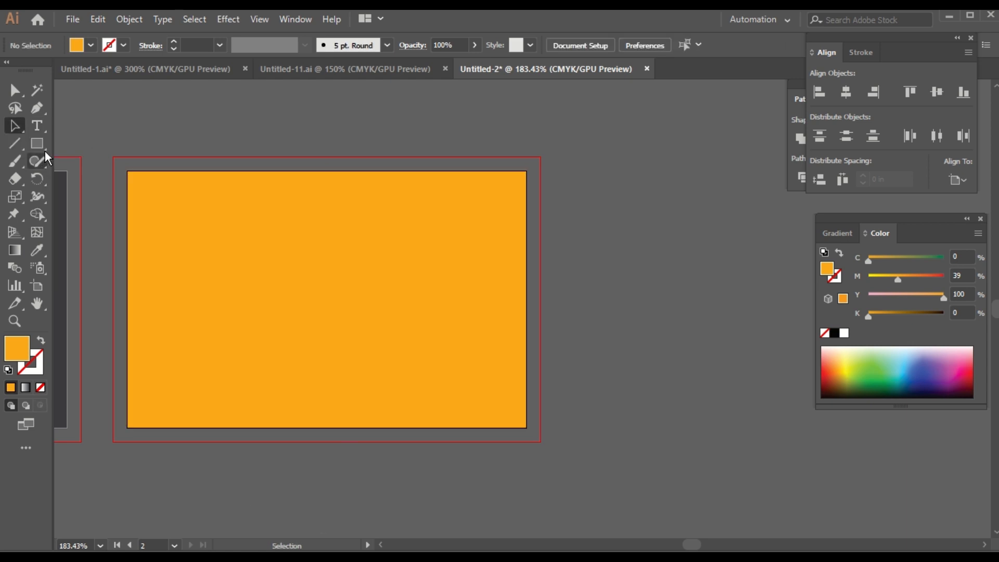
left_click(15, 143)
Step: Draw a horizontal line near the top with a dark gray 2 pt stroke
mouse_move(131, 214)
left_mouse_down()
mouse_move(462, 226)
mouse_move(526, 213)
left_mouse_up()
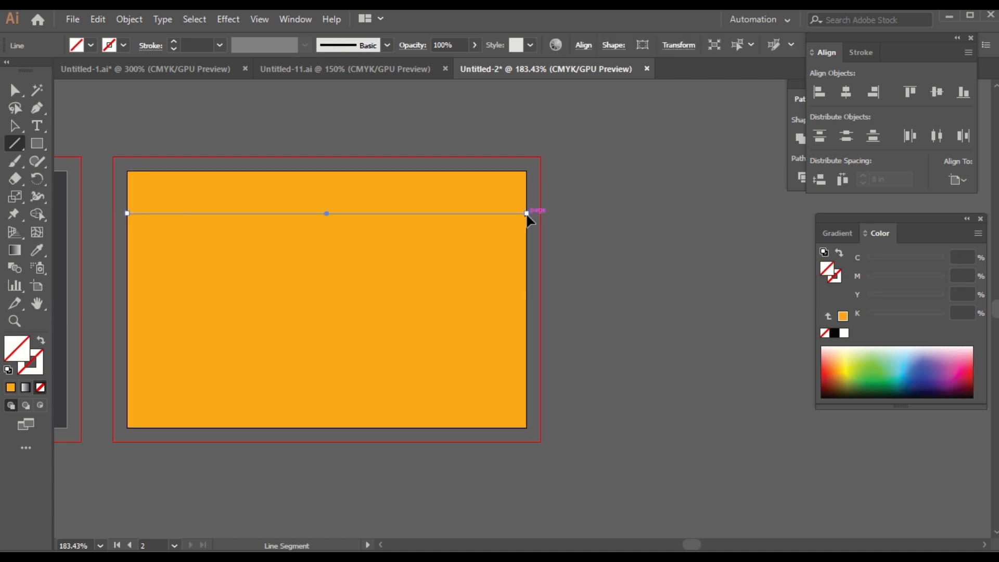
left_click(123, 45)
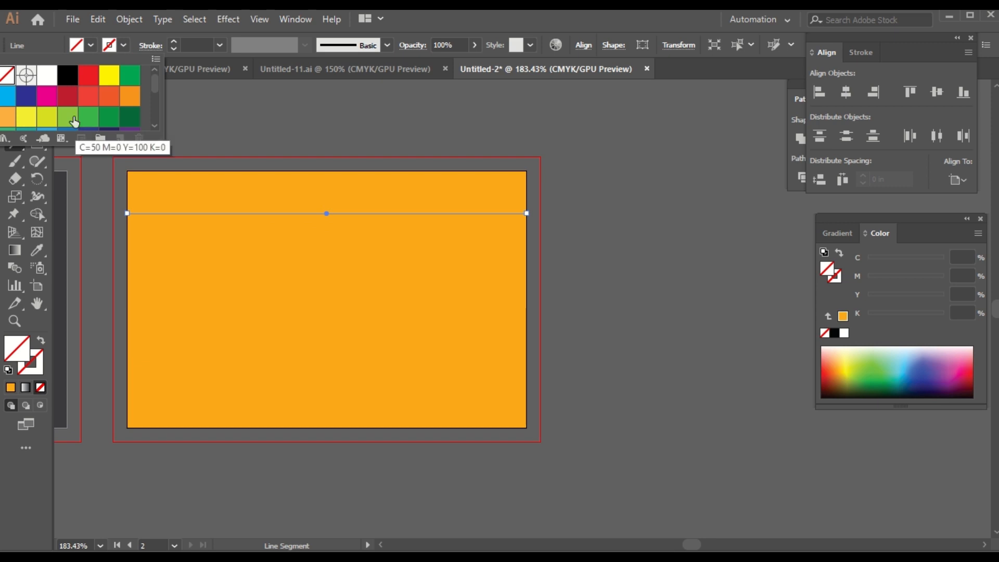
left_click_drag(155, 92, 155, 112)
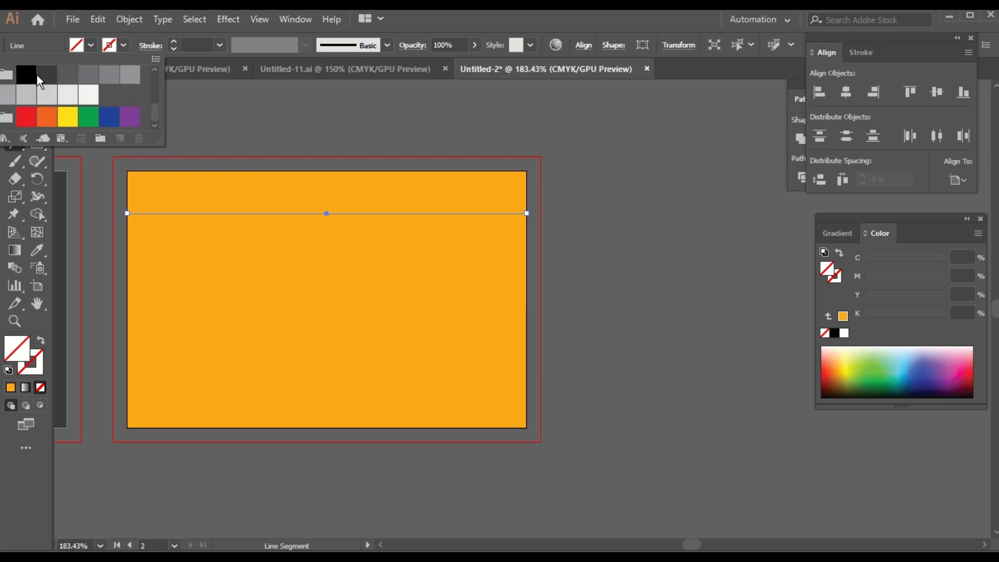
left_click(38, 74)
left_click(207, 104)
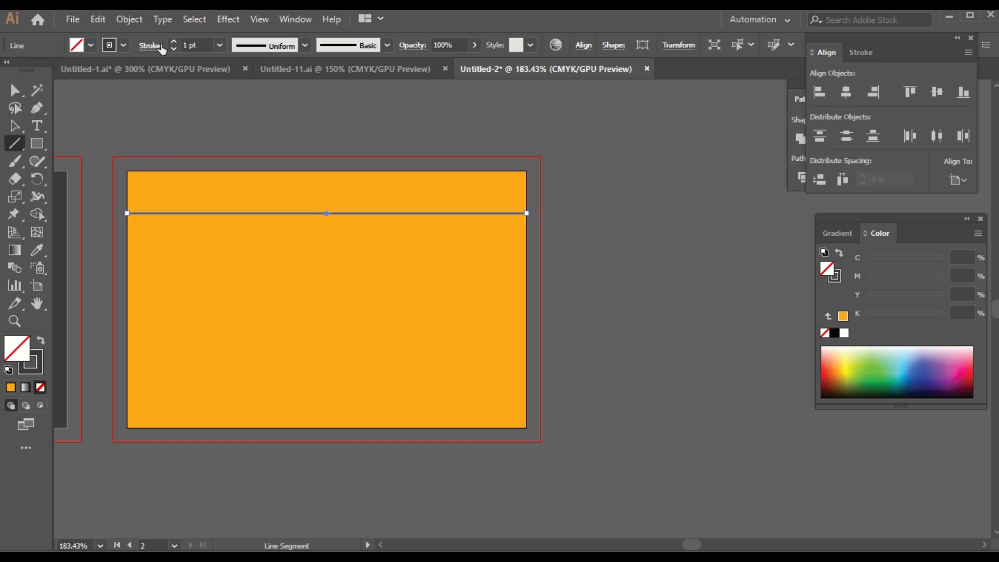
left_click(173, 41)
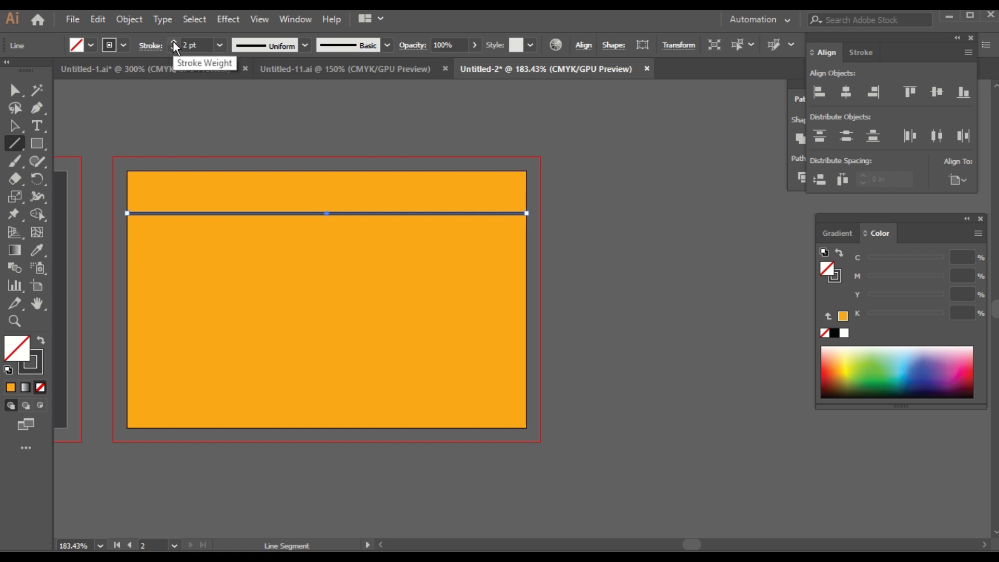
left_click(14, 125)
left_click(221, 166)
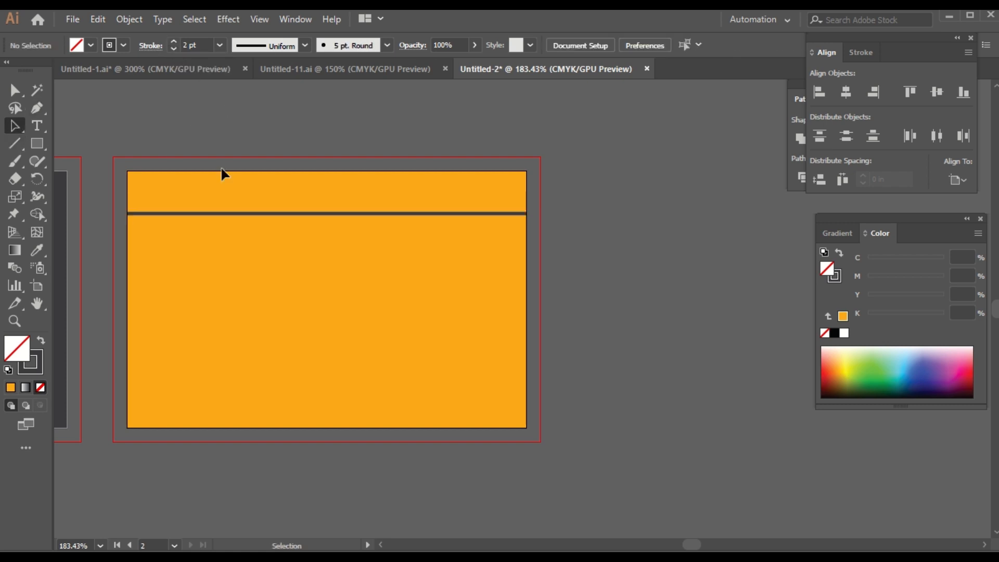
Step: Duplicate the line just below, then copy the pair down near the bottom edge
left_click(233, 214)
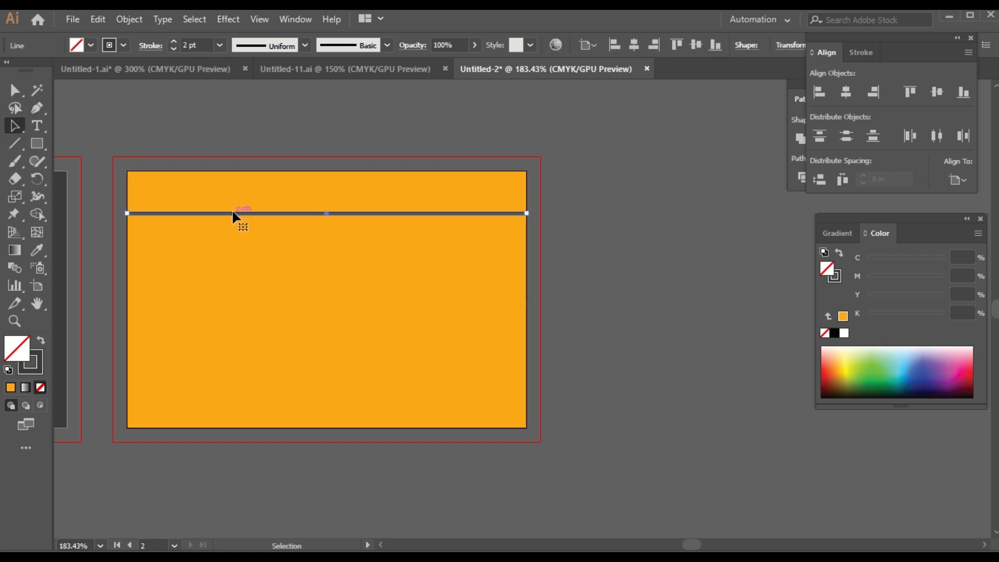
mouse_move(232, 211)
left_mouse_down()
mouse_move(235, 229)
mouse_move(245, 227)
left_mouse_up()
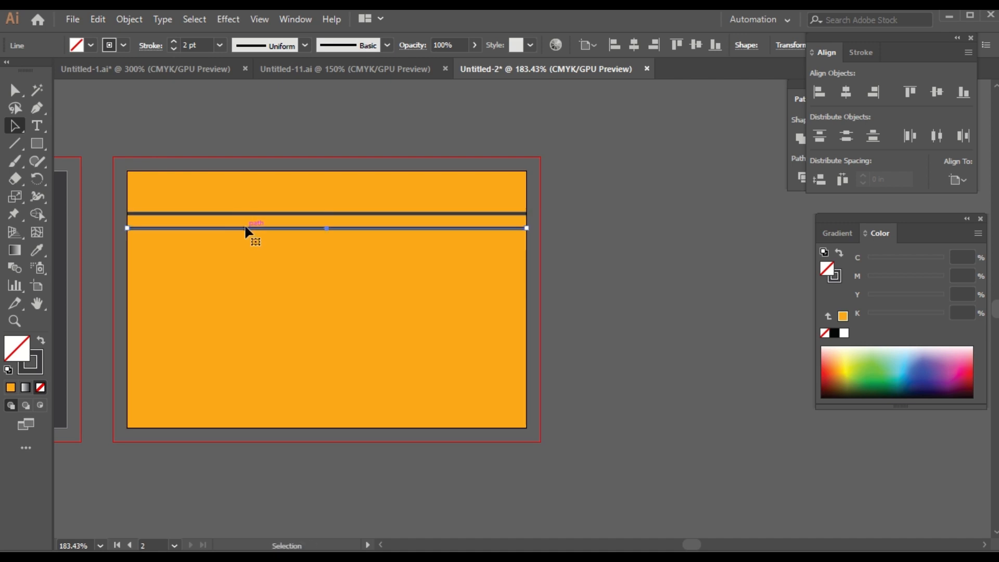
left_click(250, 218)
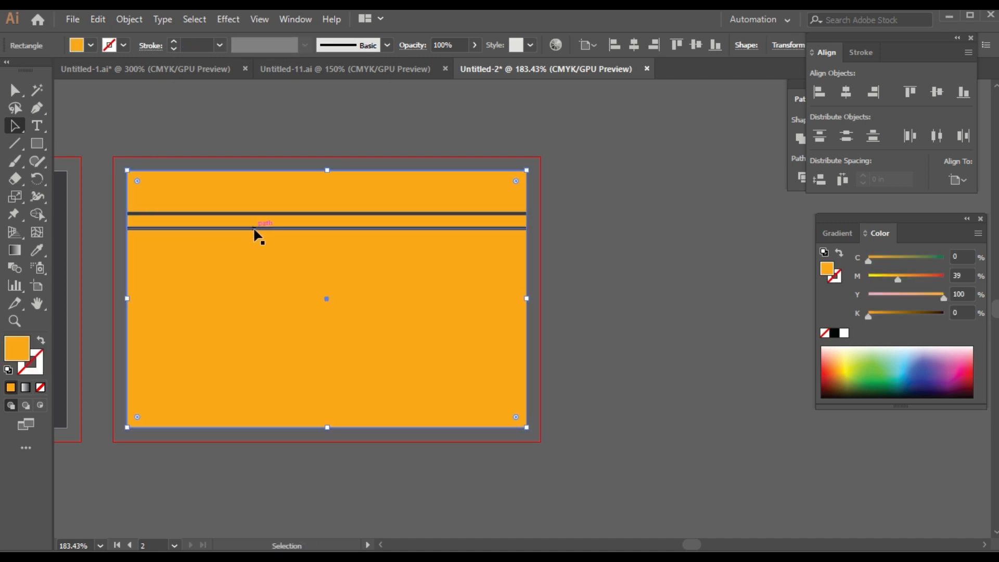
left_click(263, 214)
left_click(263, 229, "alt+shift")
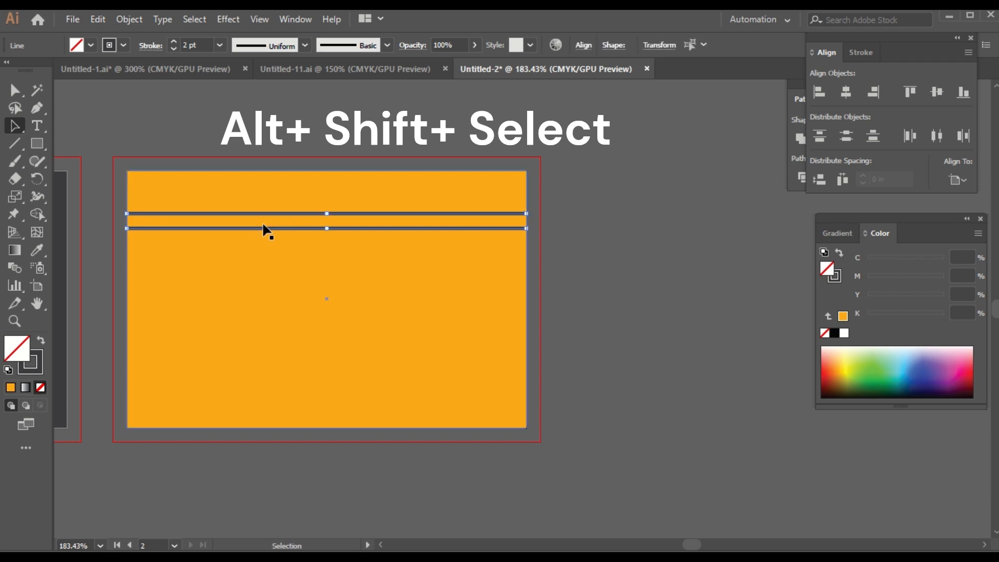
left_click_drag(263, 229, 266, 393)
left_click(593, 286)
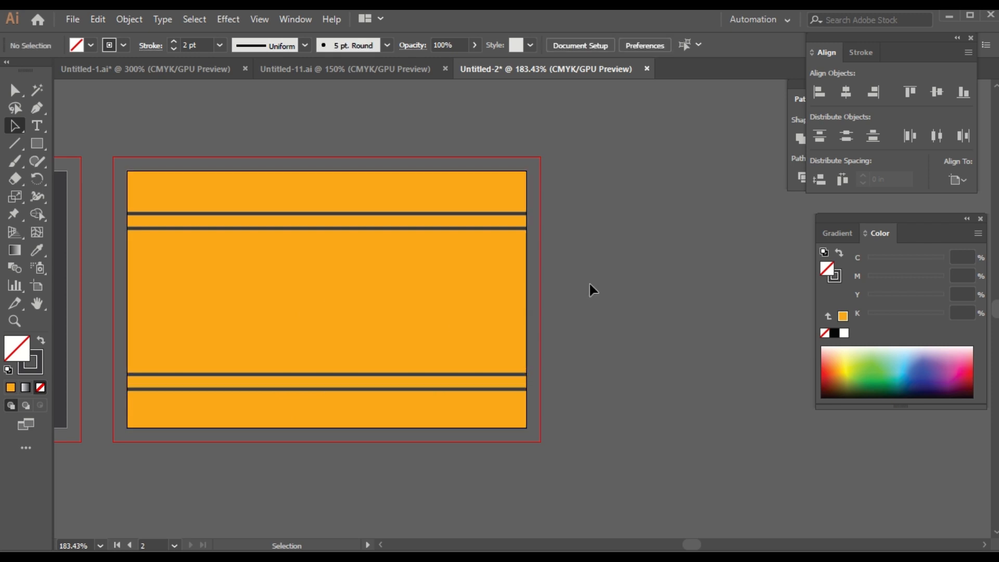
left_click(177, 66)
left_click(603, 346)
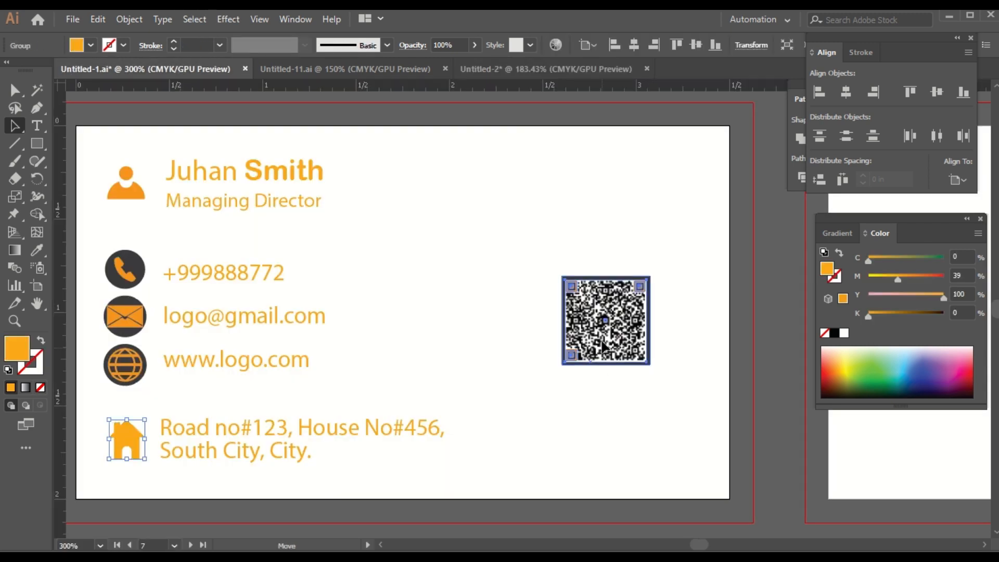
Step: Bring the QR code into the Untitled-2 document and drop it onto the orange card back
left_click_drag(602, 346, 566, 71)
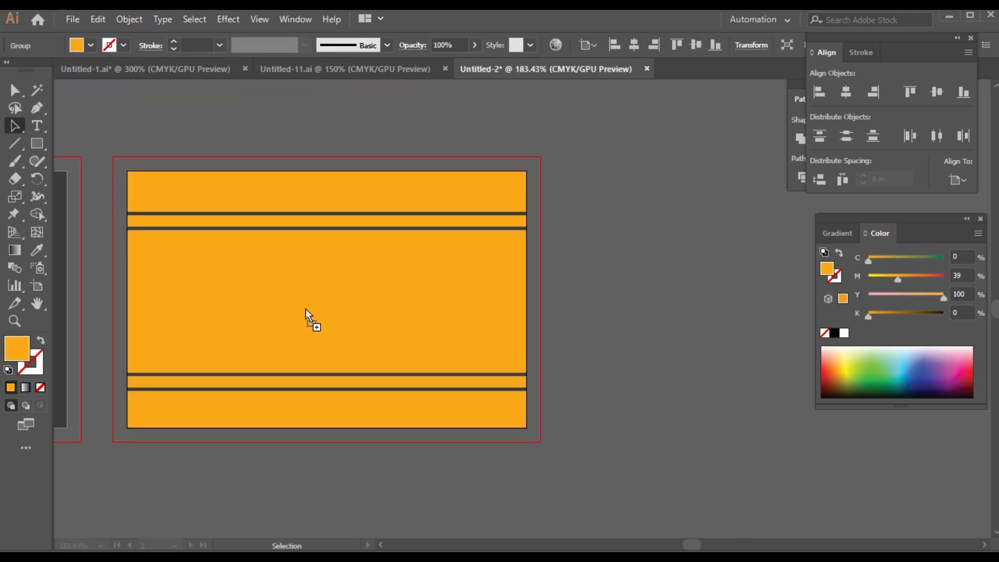
left_click_drag(323, 323, 374, 350)
left_click(600, 304)
Step: Centre the QR code group horizontally and vertically on the card back
left_click(338, 315)
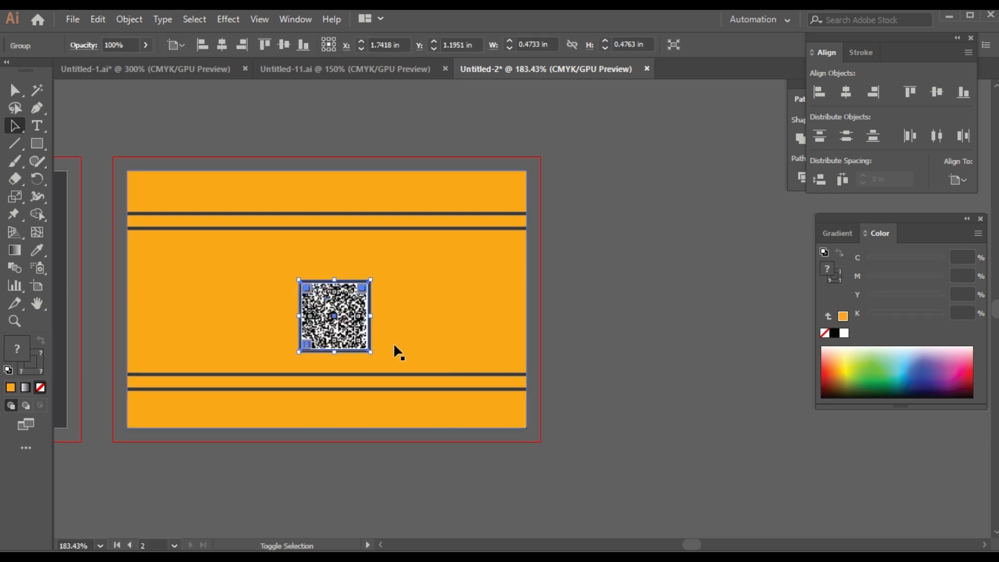
left_click(318, 312)
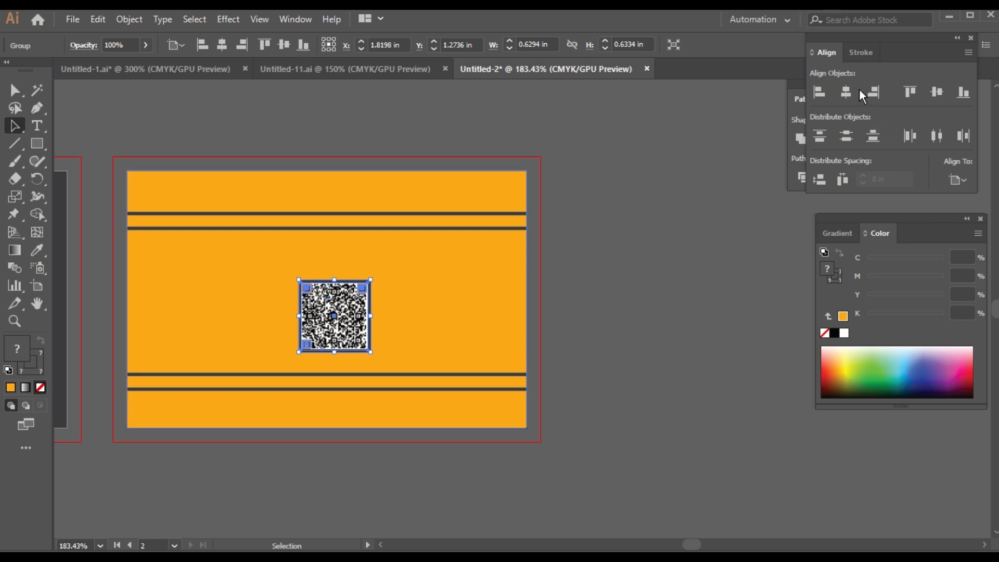
left_click(847, 94)
left_click(938, 91)
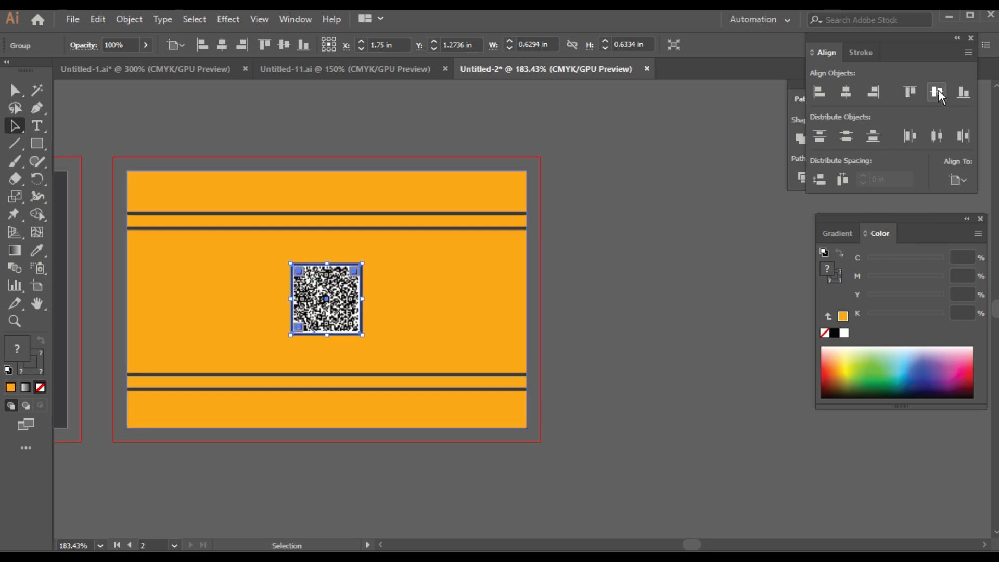
left_click(627, 324)
Step: Zoom out and pan so both the front and back of the card are visible
left_click_drag(272, 504, 527, 493)
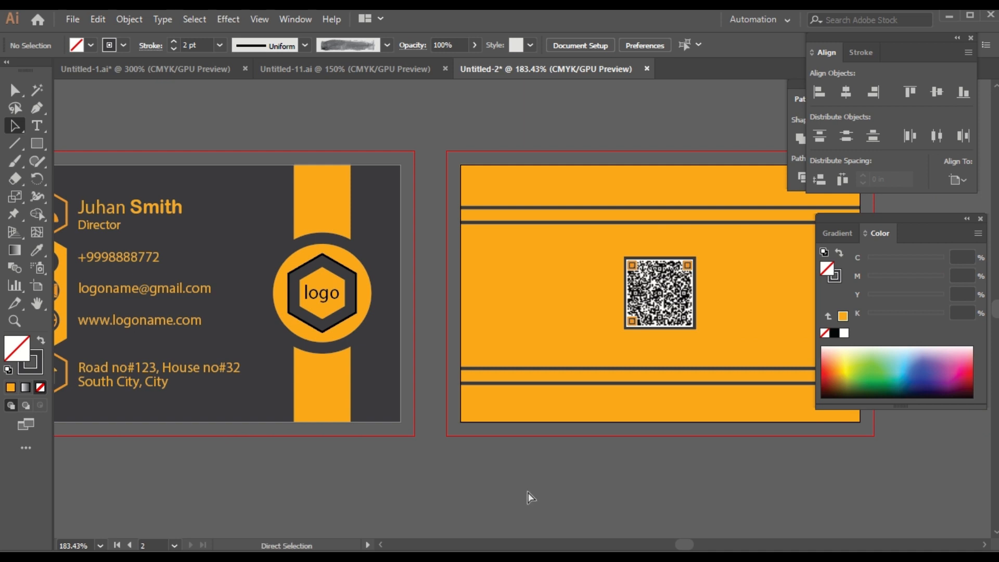
key("ctrl+minus")
left_click_drag(528, 491, 510, 484)
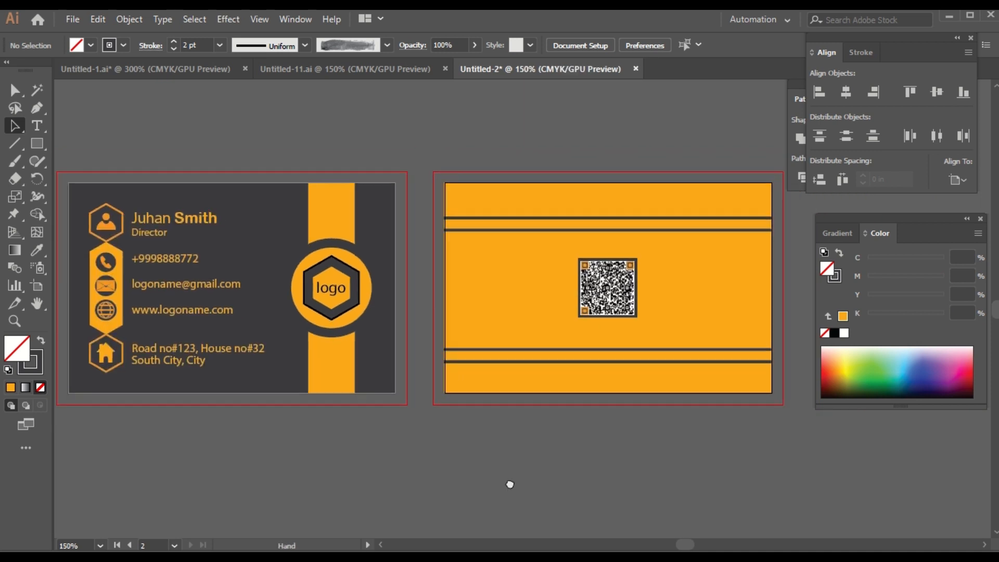